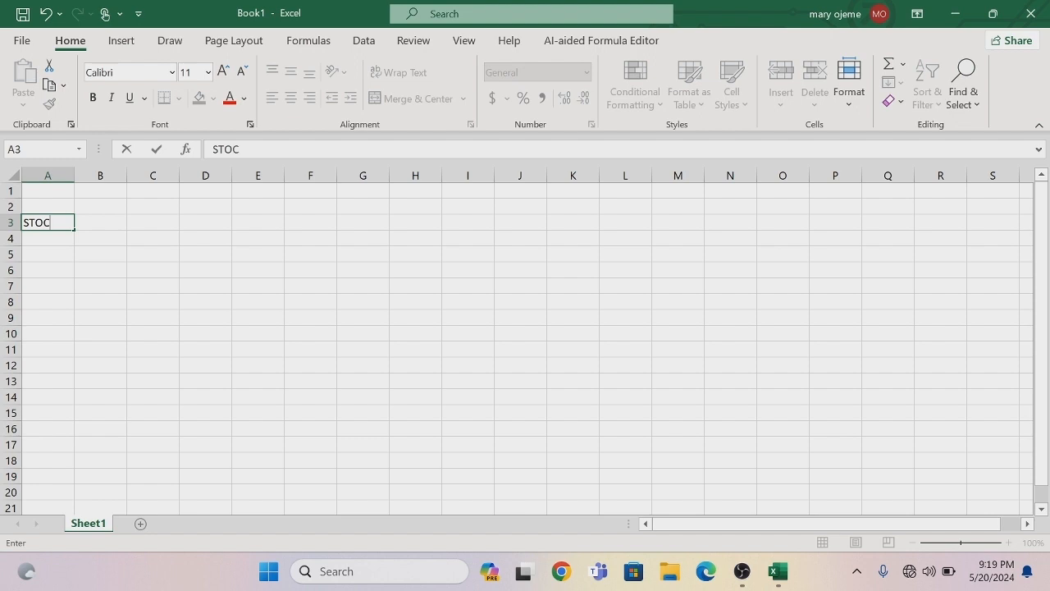
# Enter the title STOCK CONTROL SHEET FOR MARIANA BOUTIQUE in cell A3, and merge and center it across A3:I3
pyautogui.write('NTROL ')
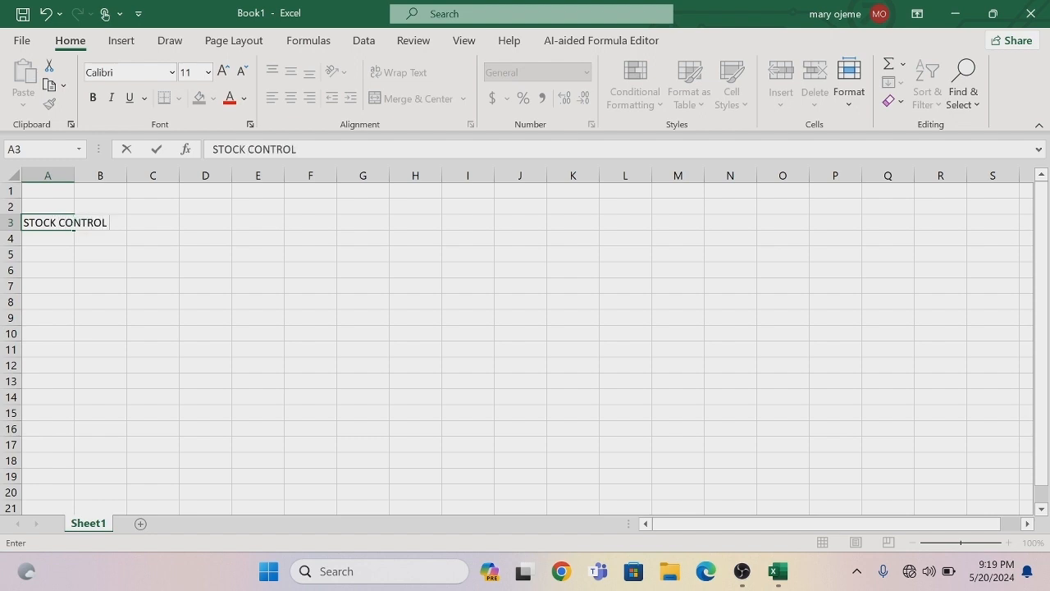
pyautogui.write('SHEET FOR ')
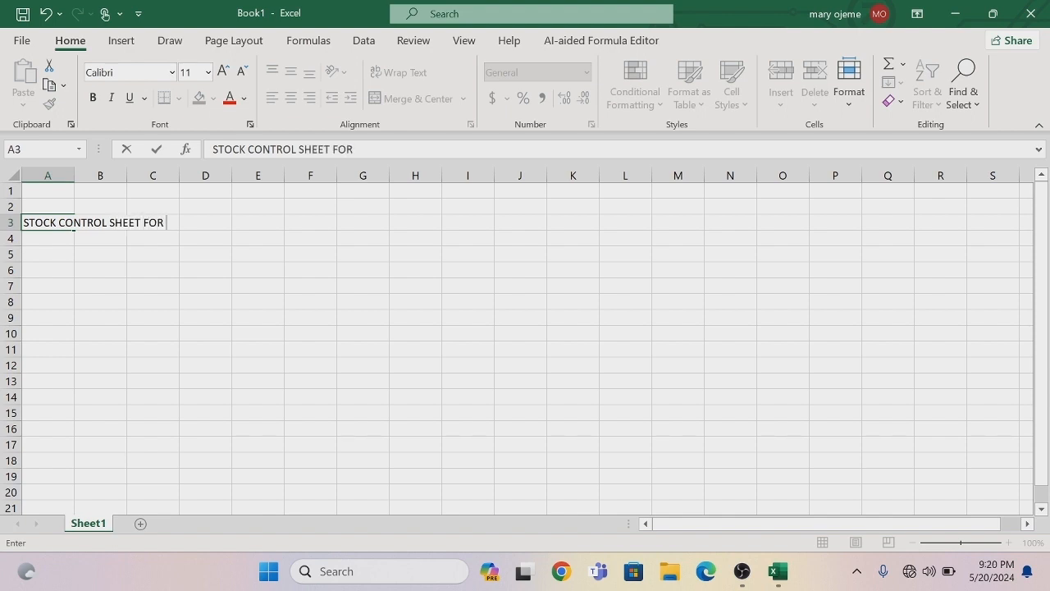
pyautogui.write('MARIANA BOU')
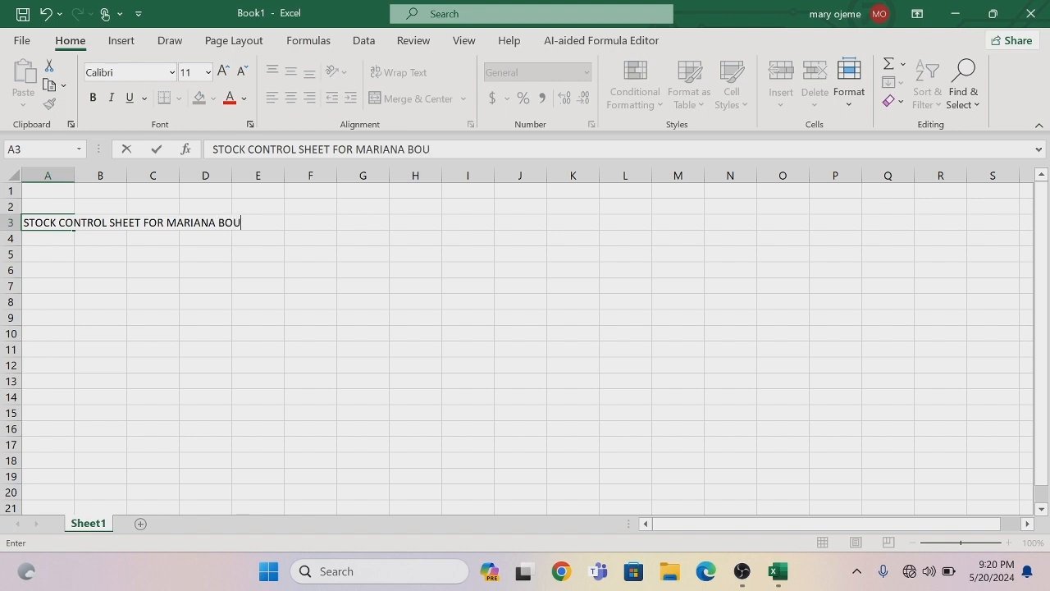
pyautogui.write('TIQUE')
pyautogui.press('Return')
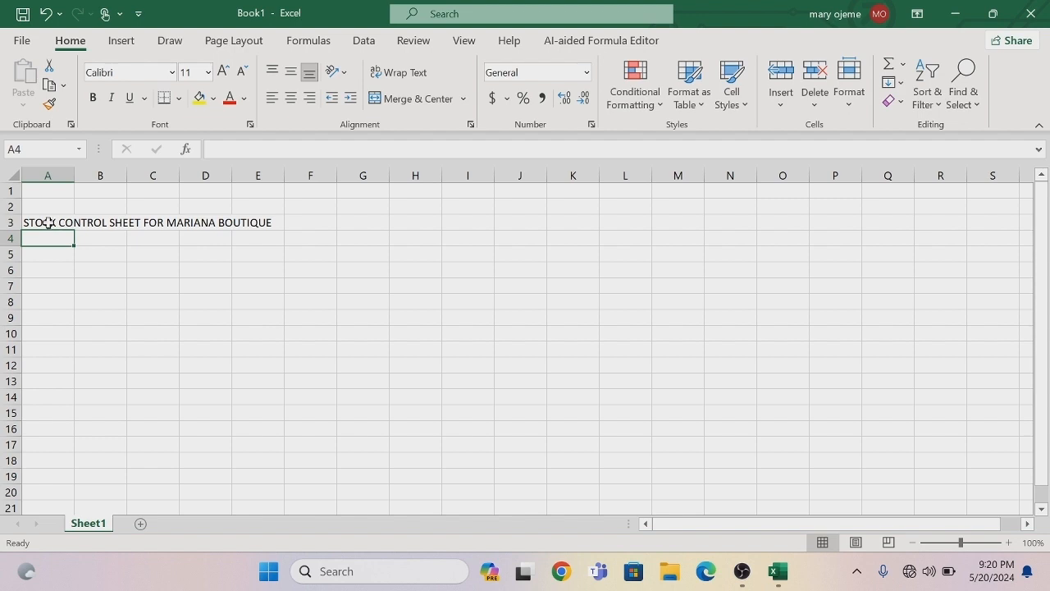
pyautogui.moveTo(50, 223); pyautogui.dragTo(467, 224)
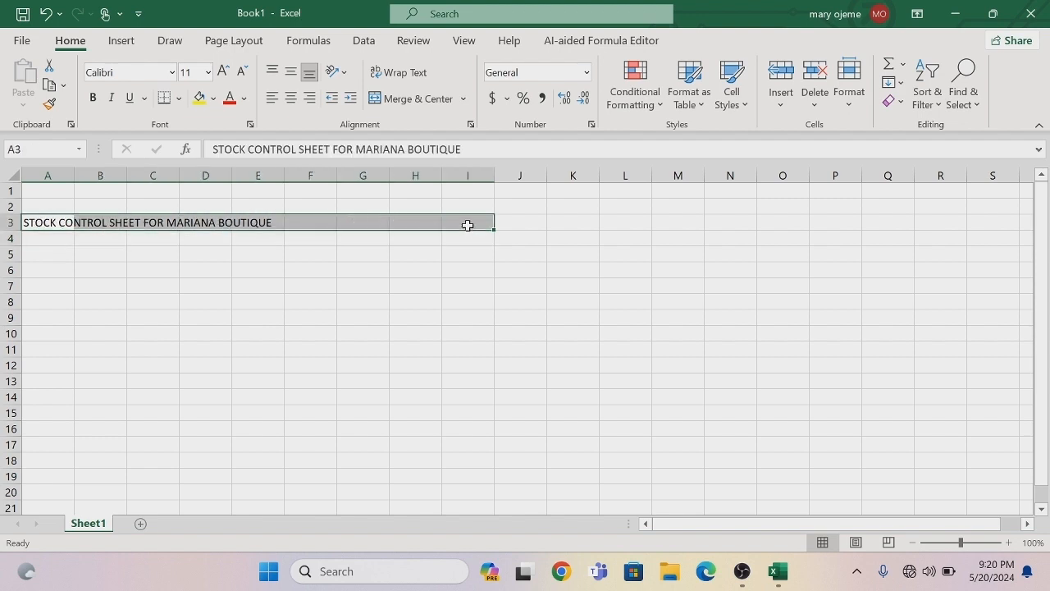
pyautogui.click(403, 105)
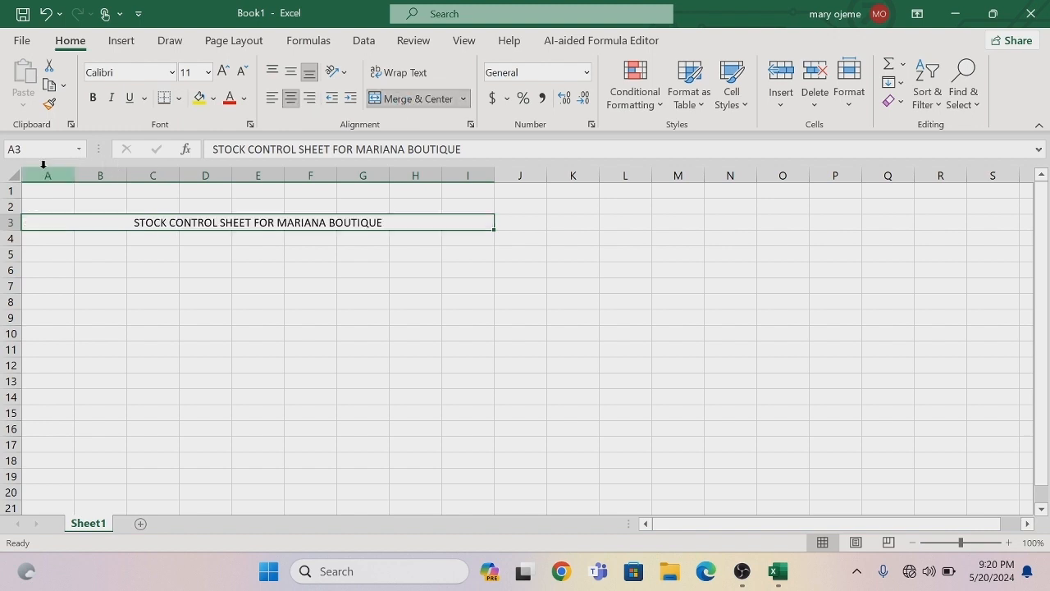
# Widen columns A to H to about twice their width and heighten rows 3 and 4 to about five times their height
pyautogui.moveTo(43, 168); pyautogui.dragTo(495, 174)
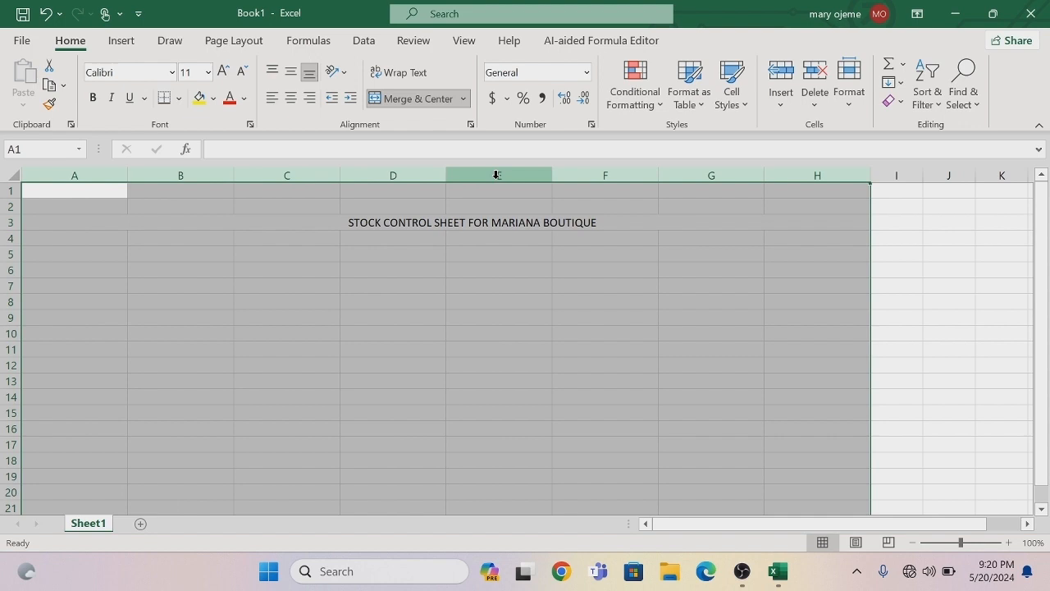
pyautogui.click(10, 222)
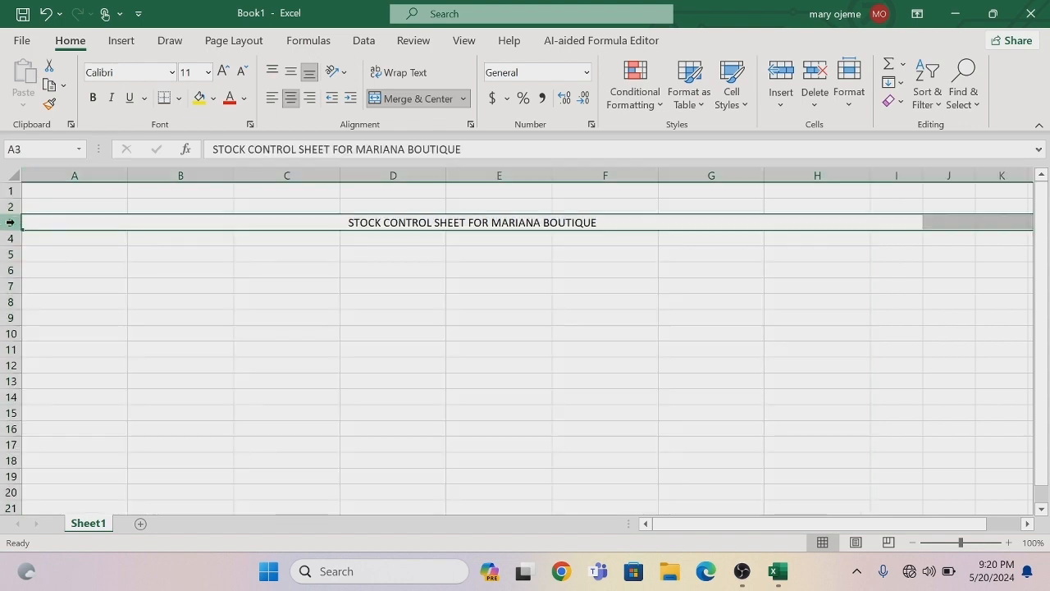
pyautogui.moveTo(10, 222); pyautogui.dragTo(12, 239)
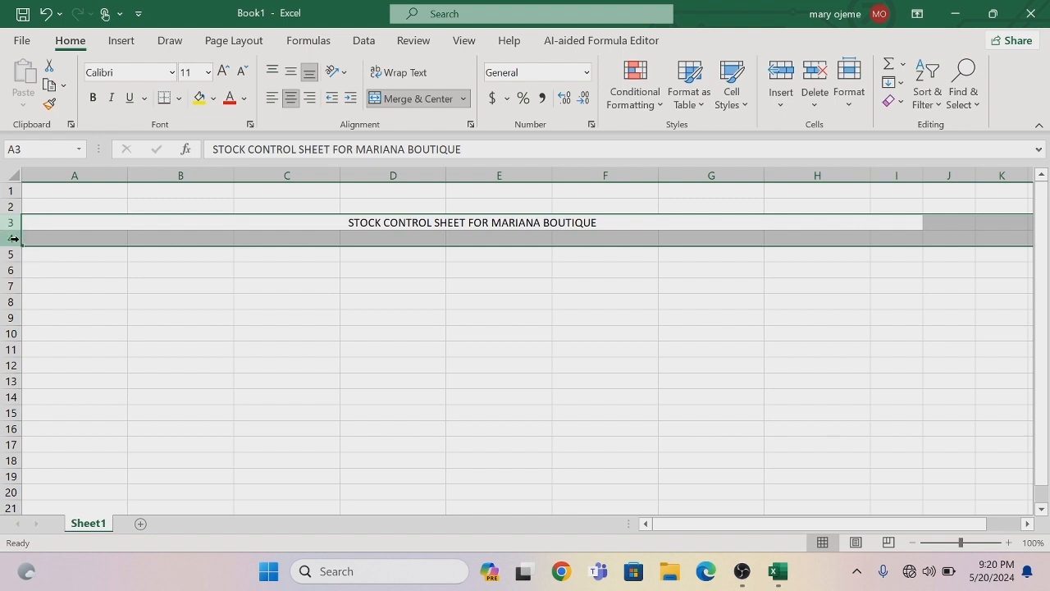
pyautogui.moveTo(13, 234); pyautogui.dragTo(14, 300)
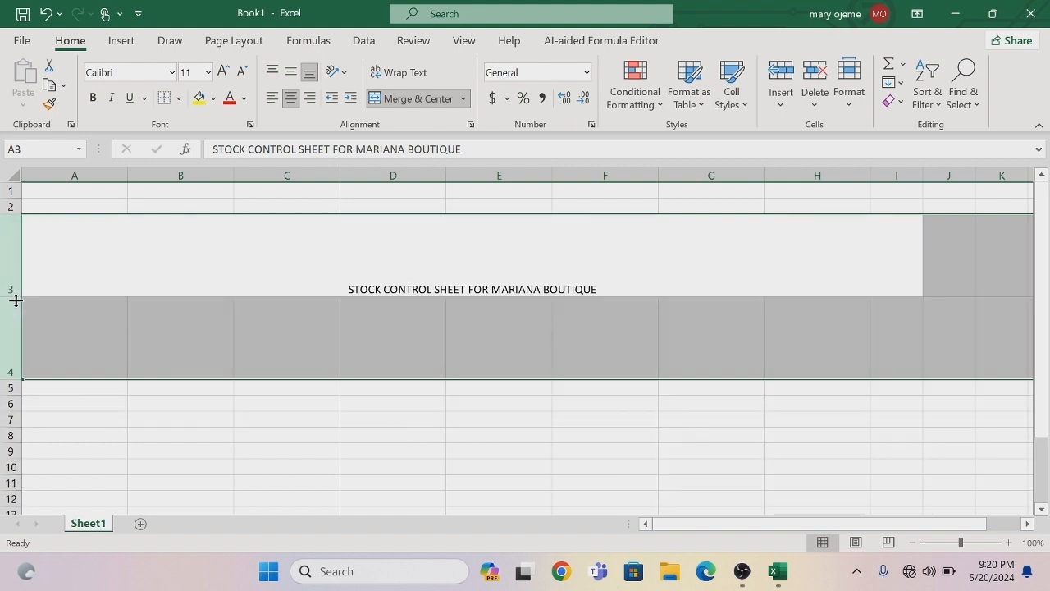
# Enter the column headers PRODUCT in A4 and UNIT PRICE in B4
pyautogui.click(55, 316)
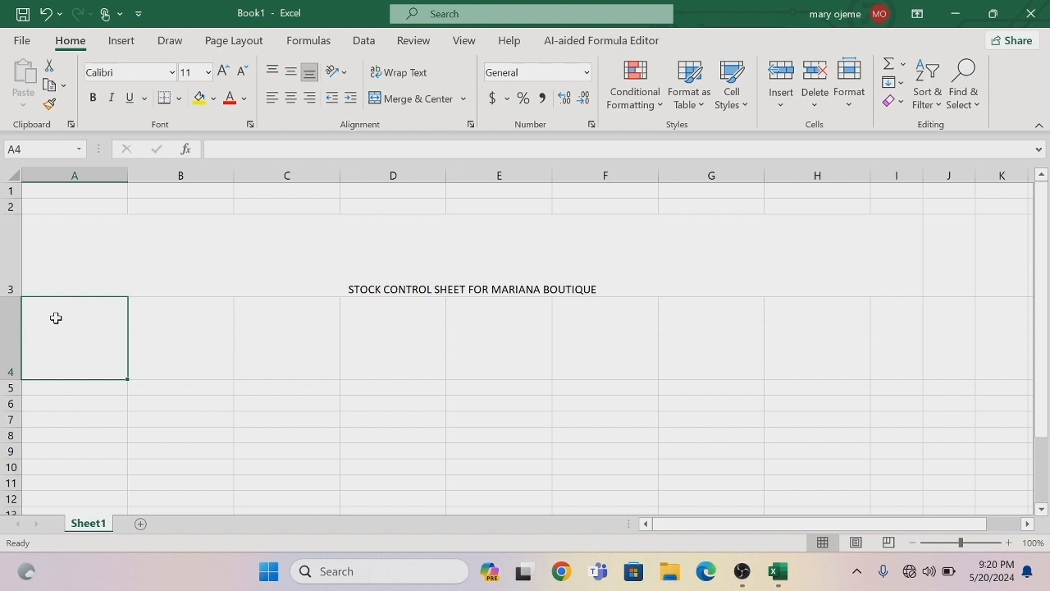
pyautogui.write('PRODUCT')
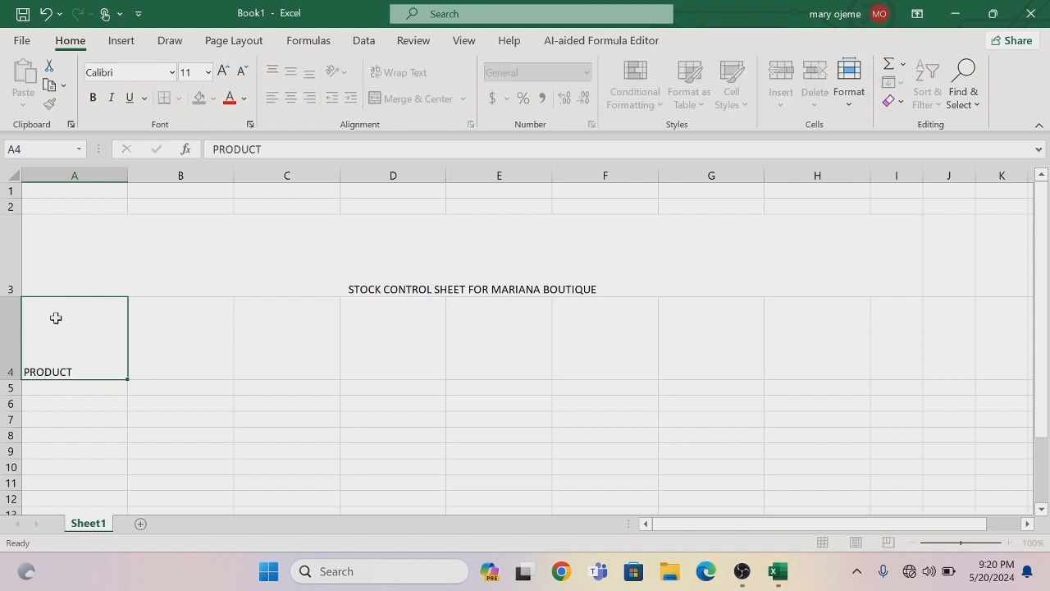
pyautogui.press('Tab')
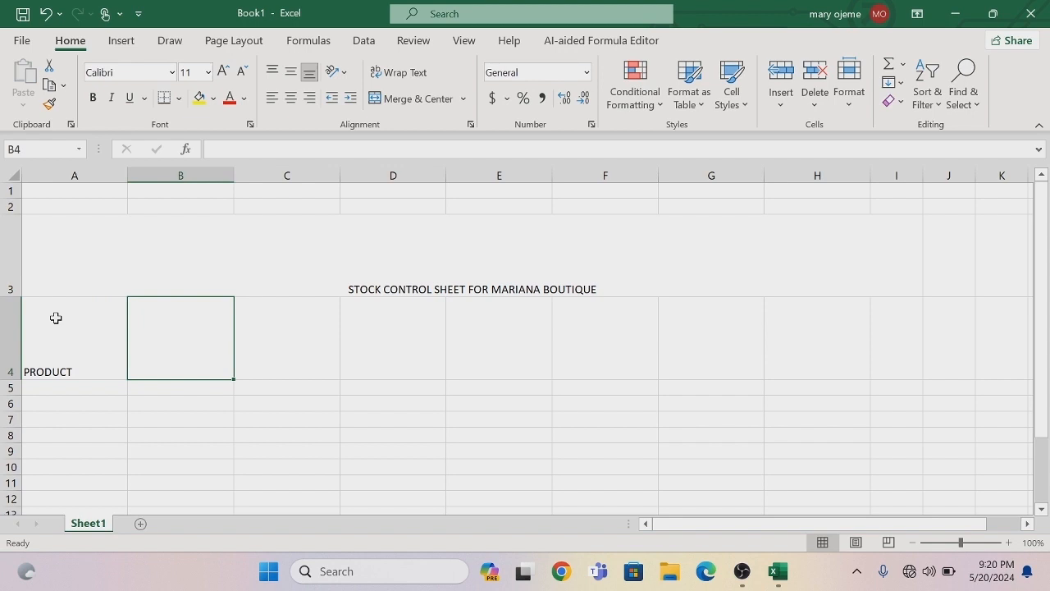
pyautogui.write('UNIT')
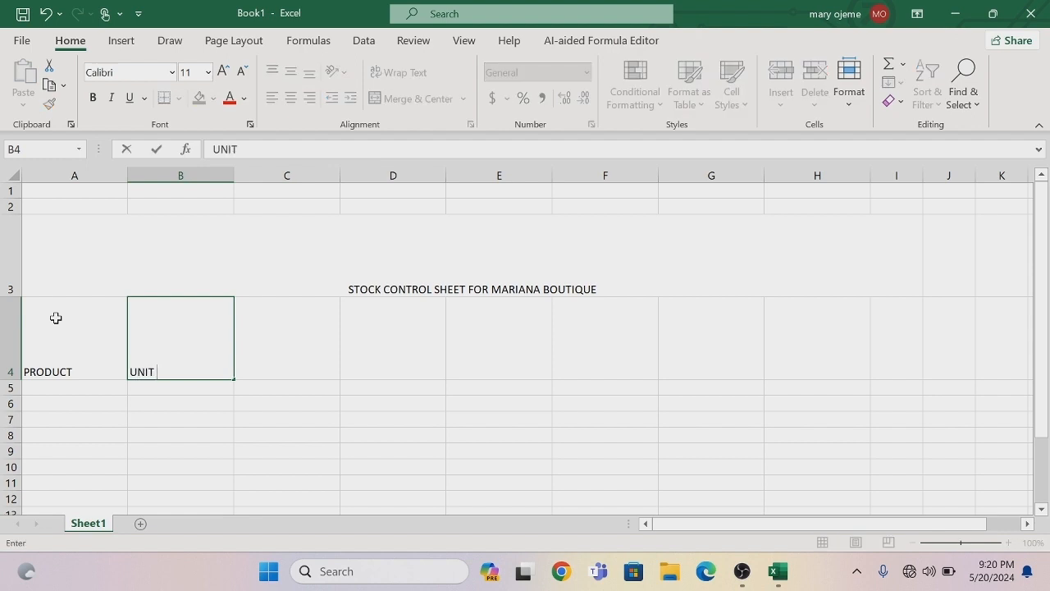
pyautogui.write(' PRICE')
pyautogui.press('Tab')
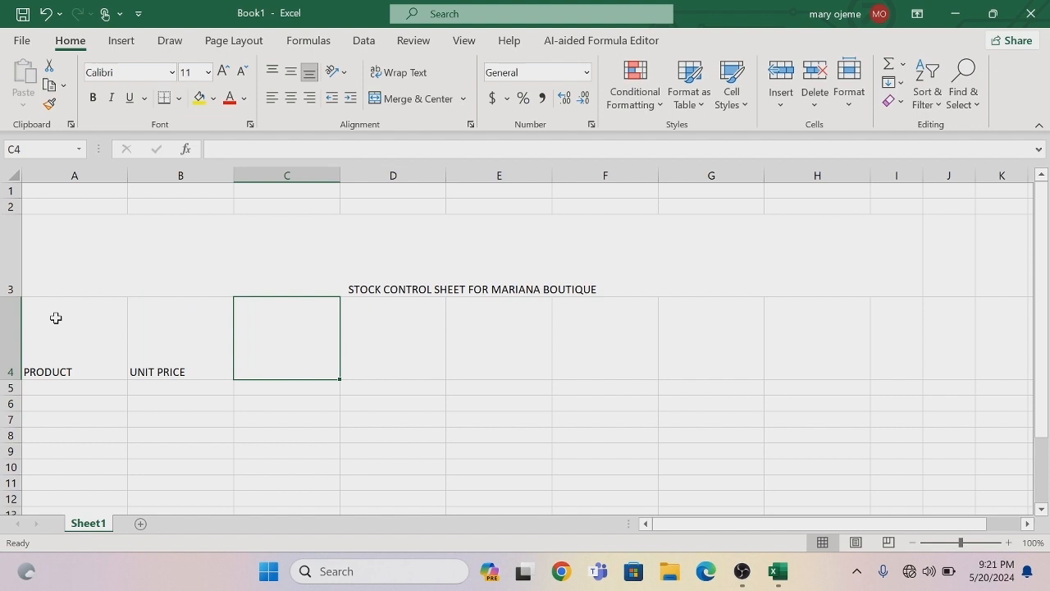
# Enter the column headers QUANTITY AT HAND in C4 and QUANTITY SOLD in D4
pyautogui.write('QU')
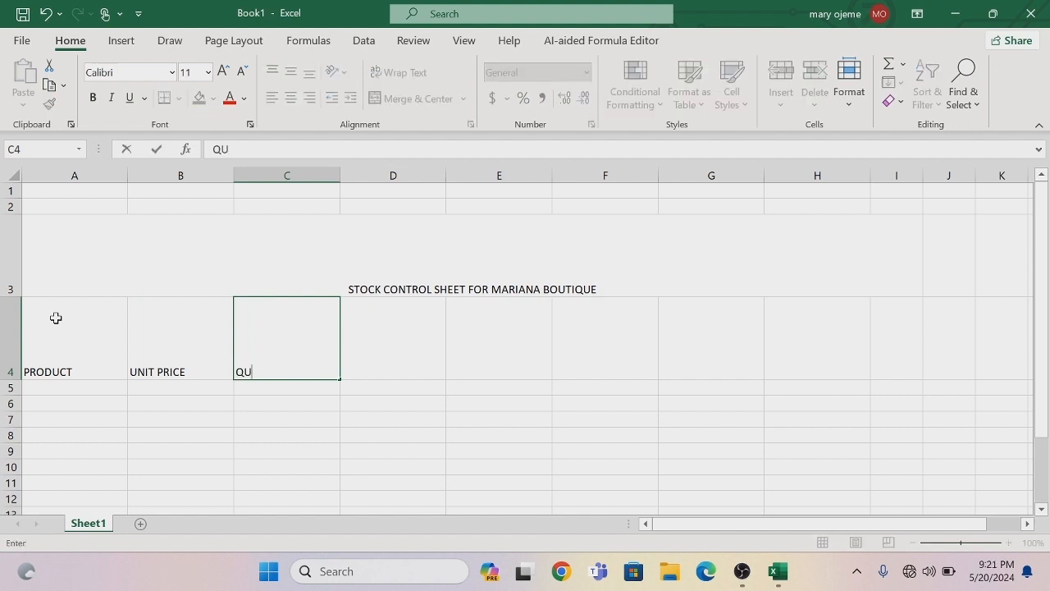
pyautogui.write('ANTITY AT HAN')
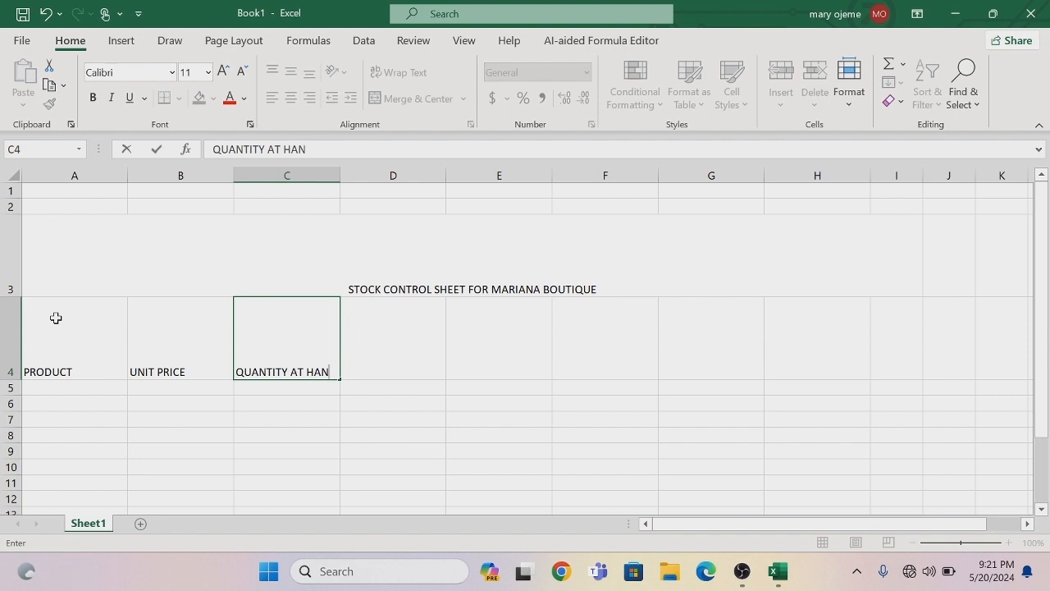
pyautogui.write('D')
pyautogui.press('Tab')
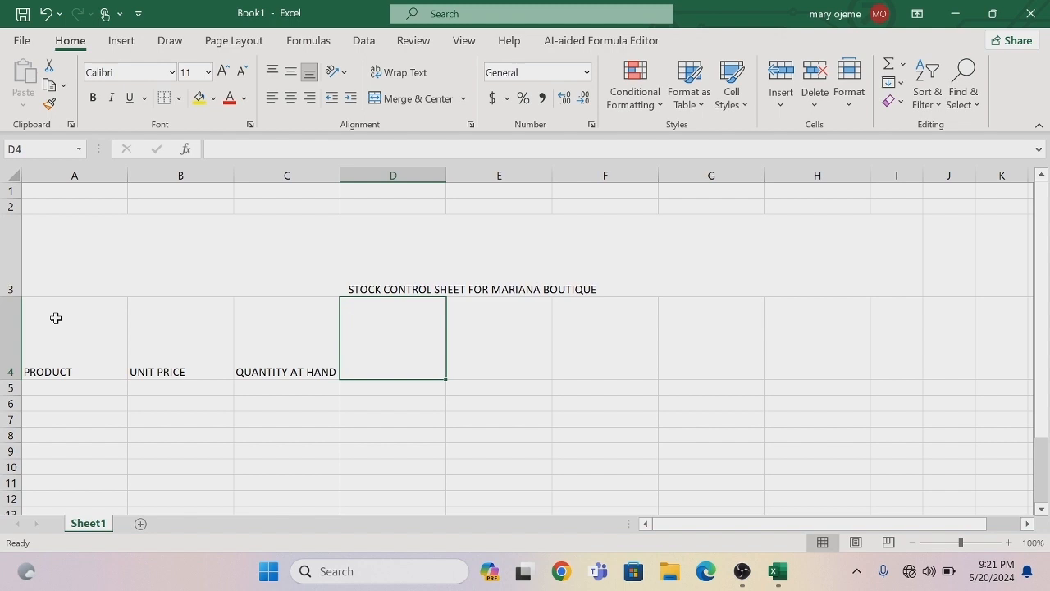
pyautogui.write('Q')
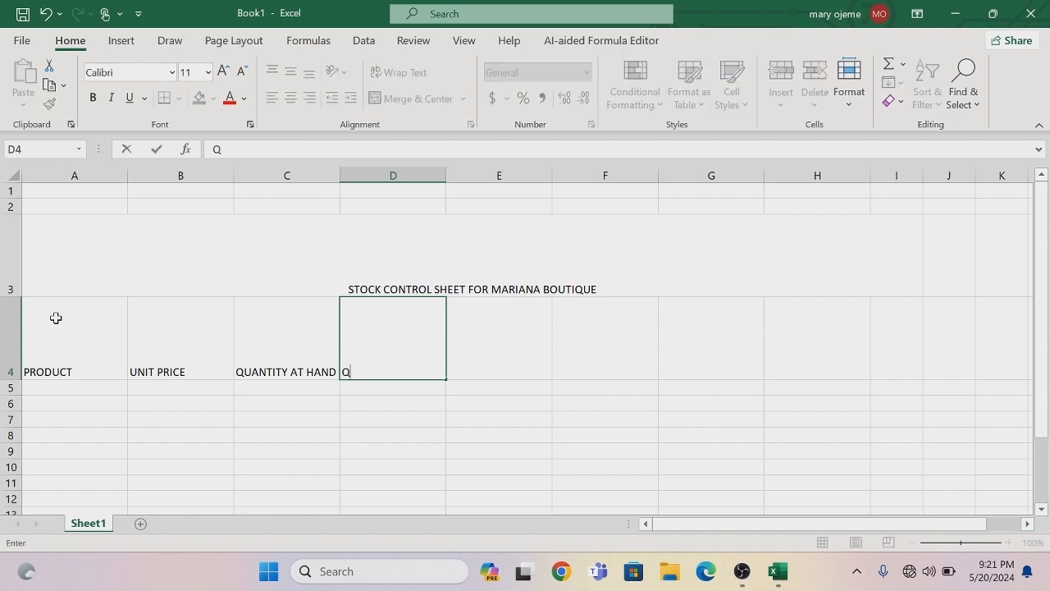
pyautogui.write('UANTITY SOLD')
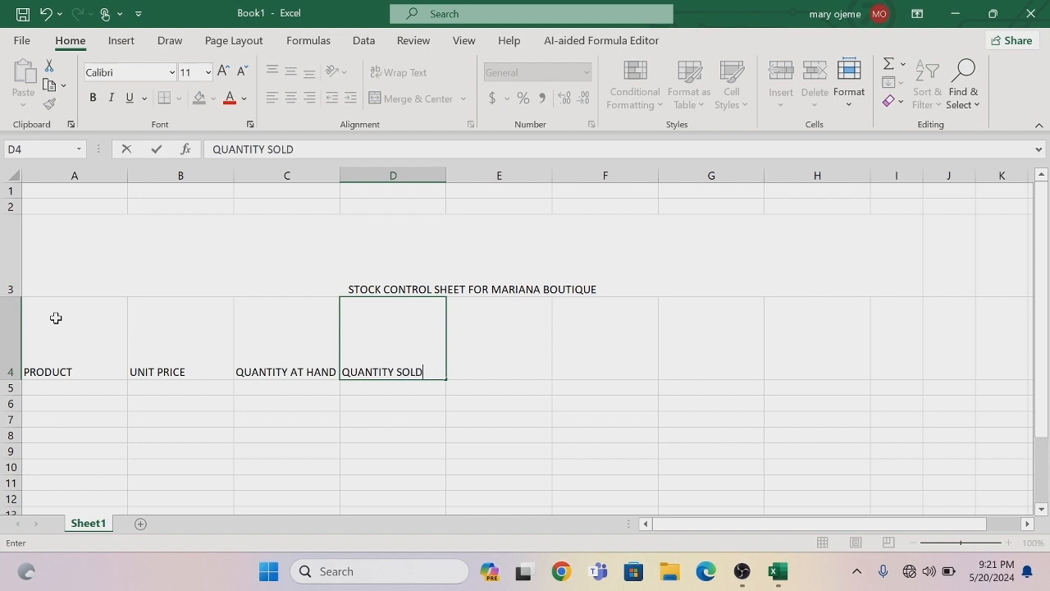
pyautogui.press('Tab')
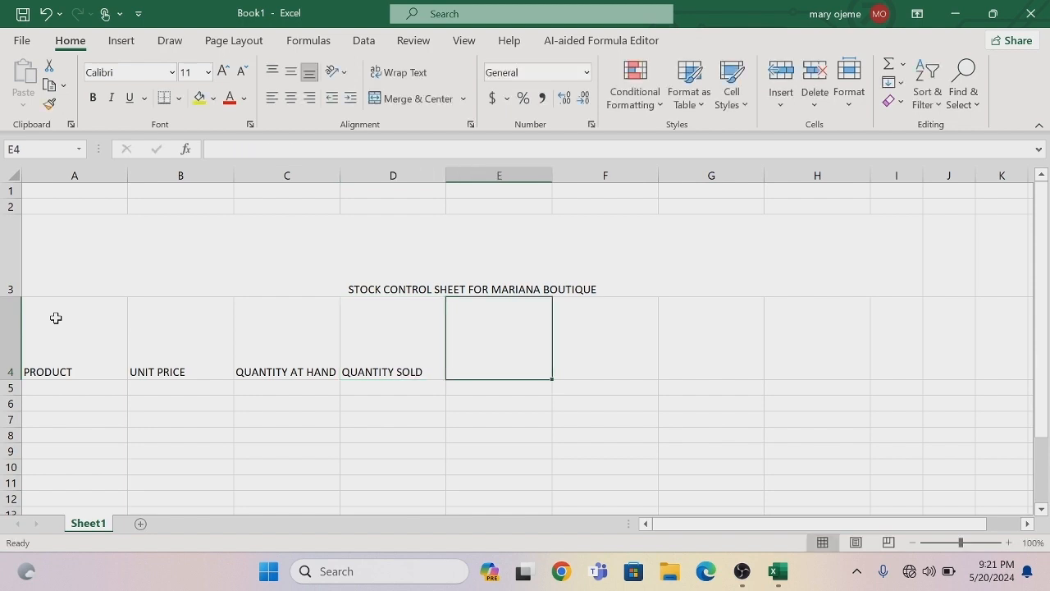
# Enter the column headers INVENTORY VALUE in E4 and SALES VALUE in F4
pyautogui.write('INVEN')
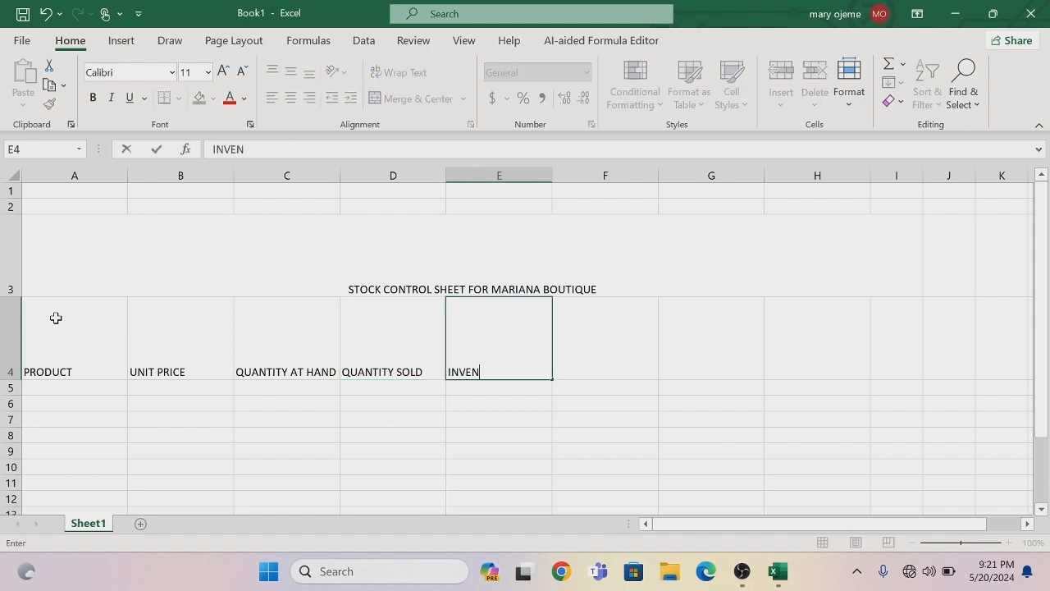
pyautogui.write('TORY VALUE')
pyautogui.press('Tab')
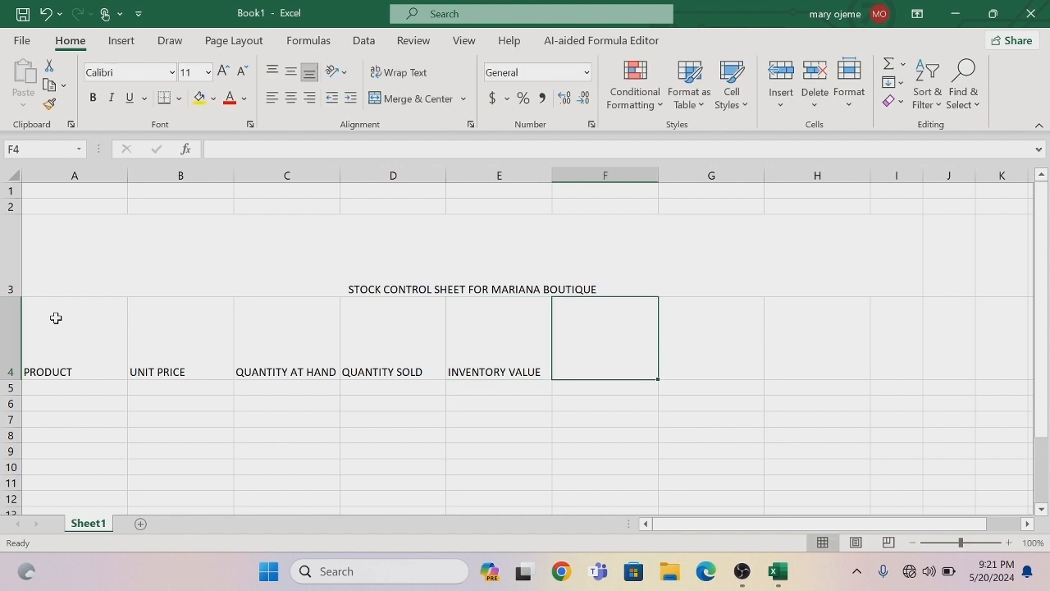
pyautogui.write('S')
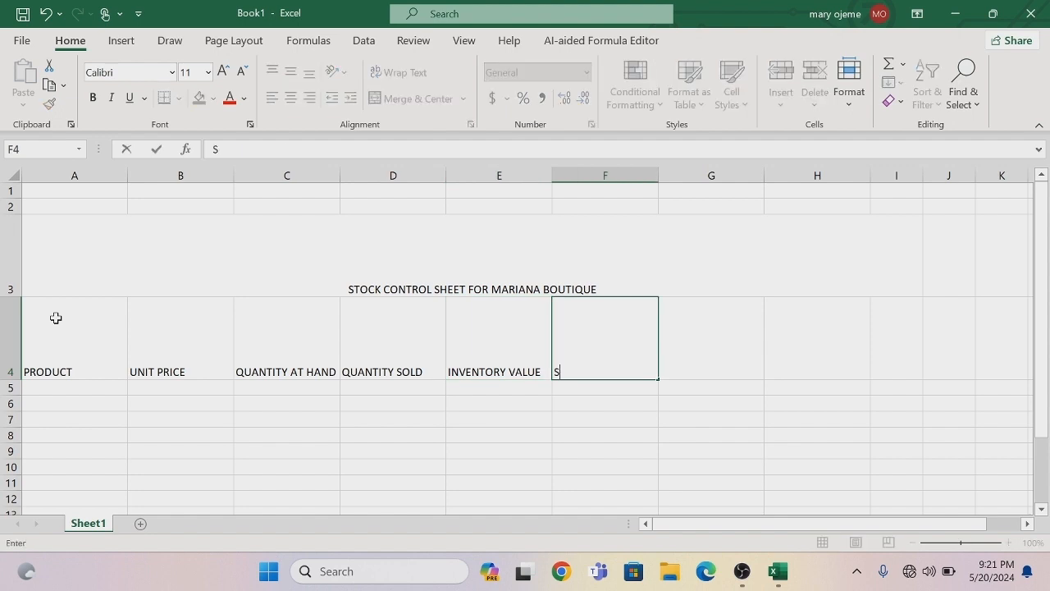
pyautogui.write('ALES VALUE')
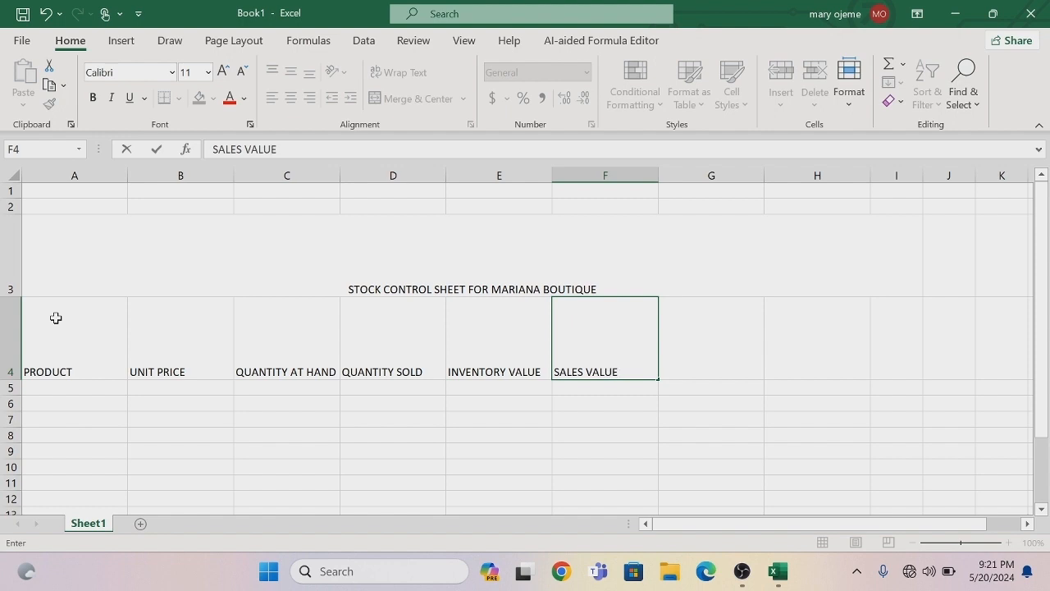
pyautogui.press('Tab')
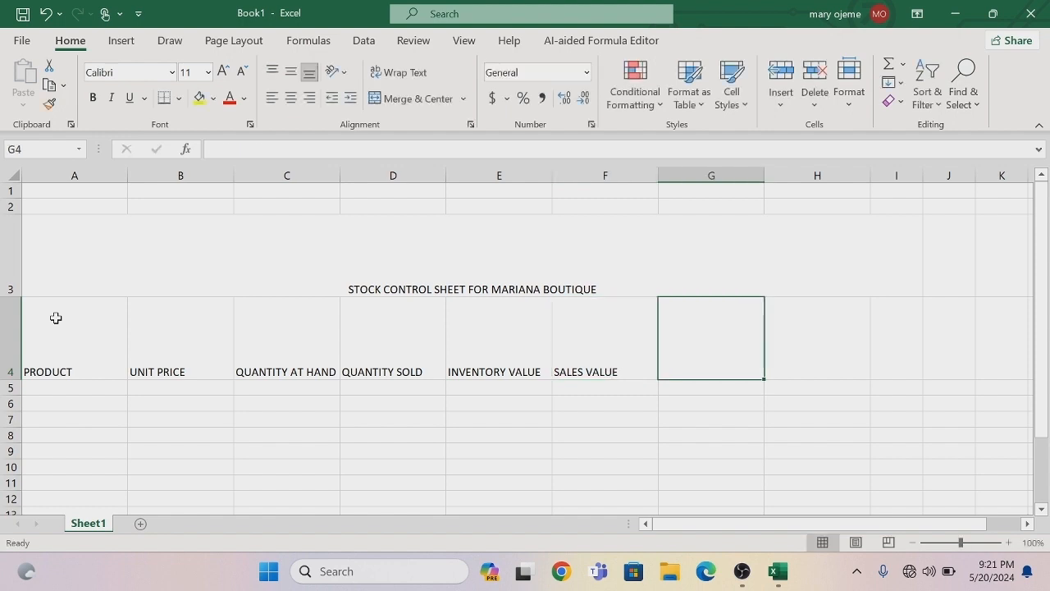
# Enter the column headers AVALIABLE STOCK in G4 and STATUS in H4
pyautogui.write('AV')
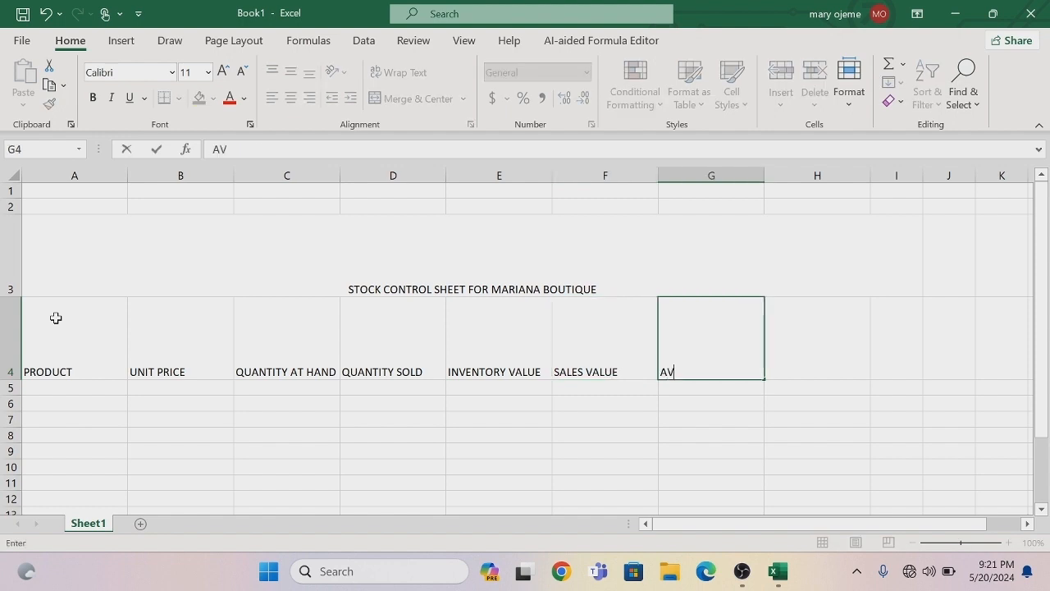
pyautogui.write('ALIABLR')
pyautogui.press('BackSpace')
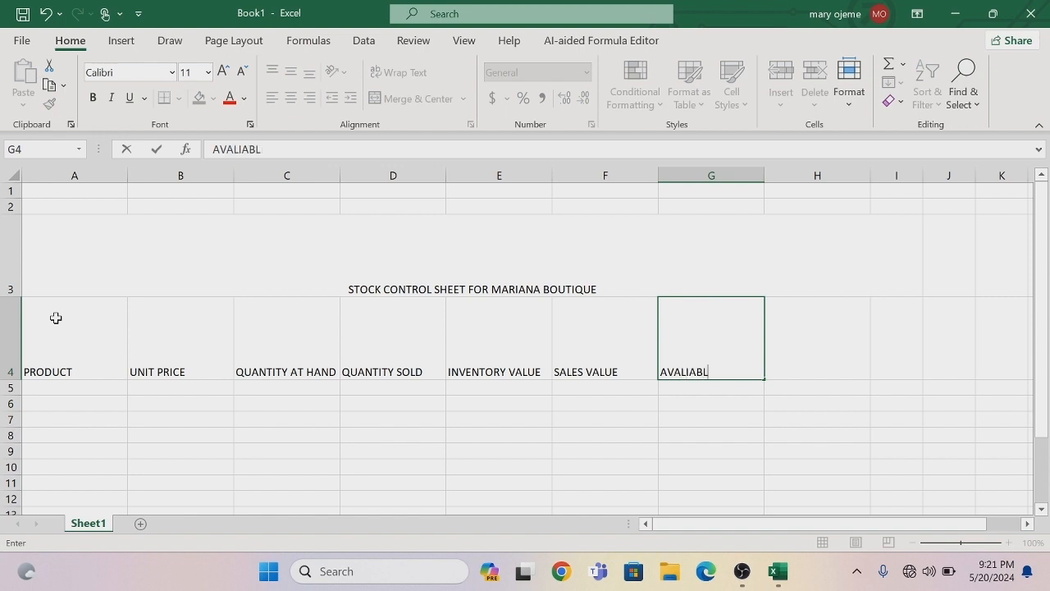
pyautogui.write('E ST OCK')
pyautogui.press('Tab')
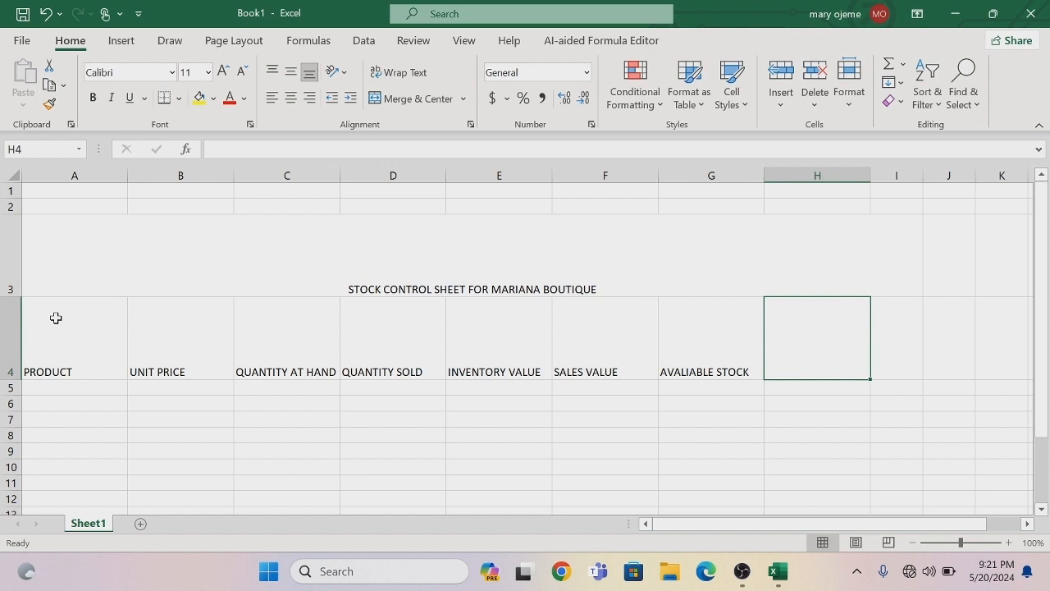
pyautogui.write('STA')
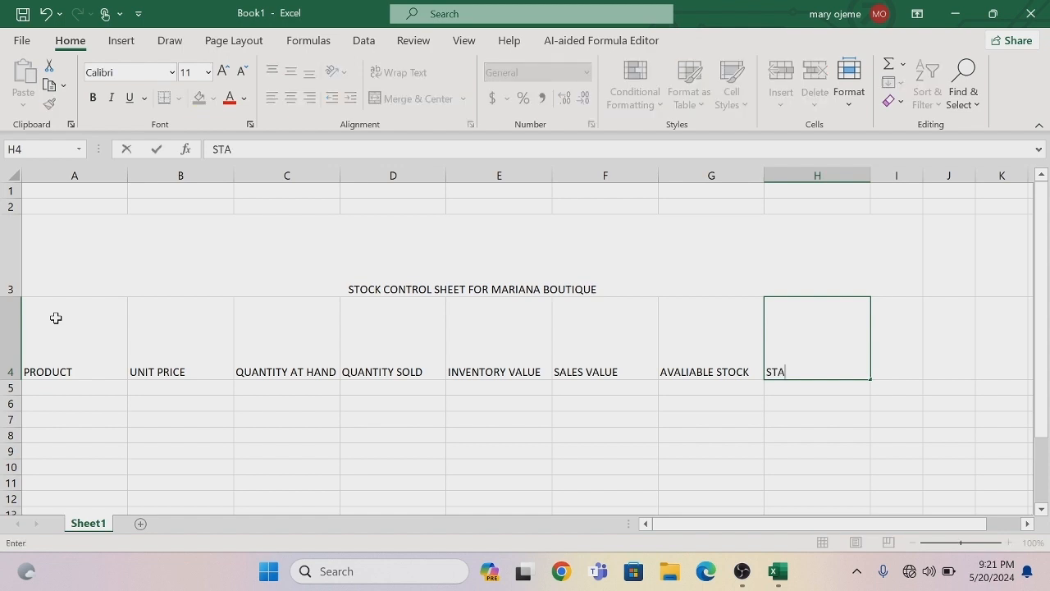
pyautogui.write('TUS')
pyautogui.press('Return')
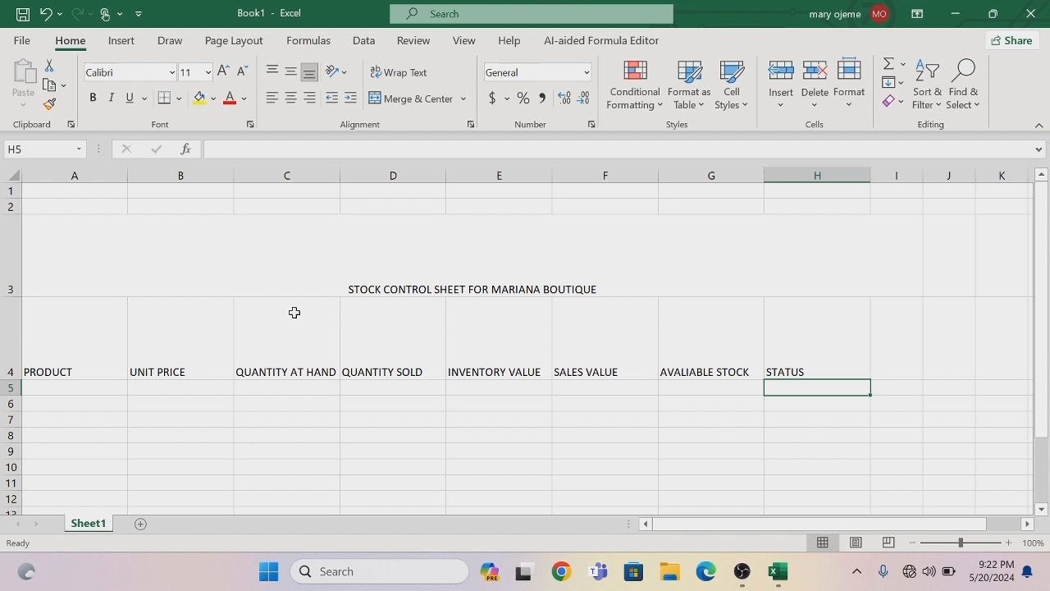
# Center the header cells A4:H4 horizontally and turn on text wrapping for them
pyautogui.click(47, 338)
pyautogui.moveTo(47, 338); pyautogui.dragTo(837, 342)
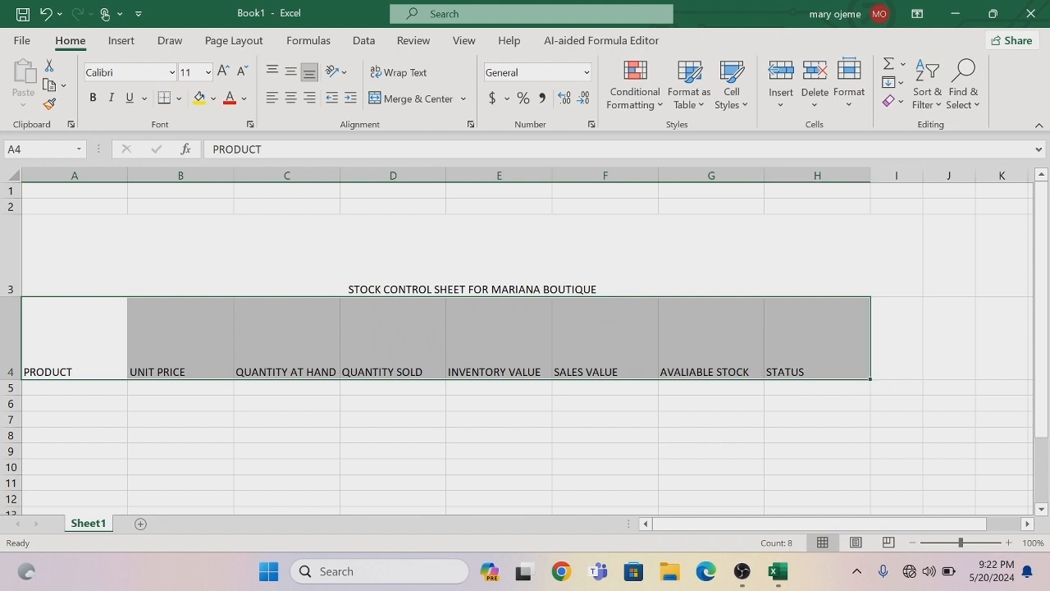
pyautogui.click(291, 98)
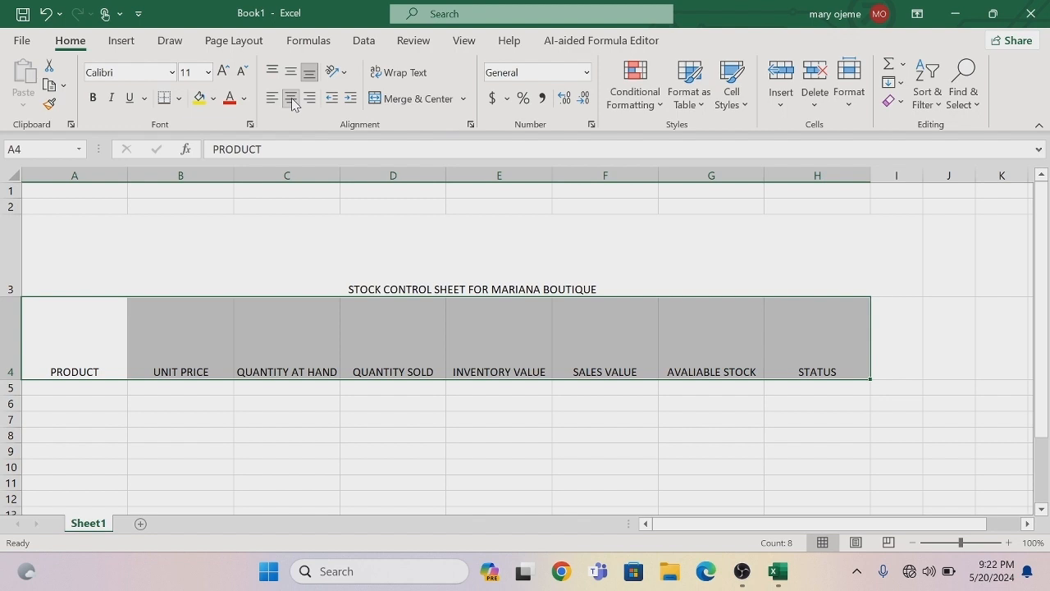
pyautogui.click(400, 79)
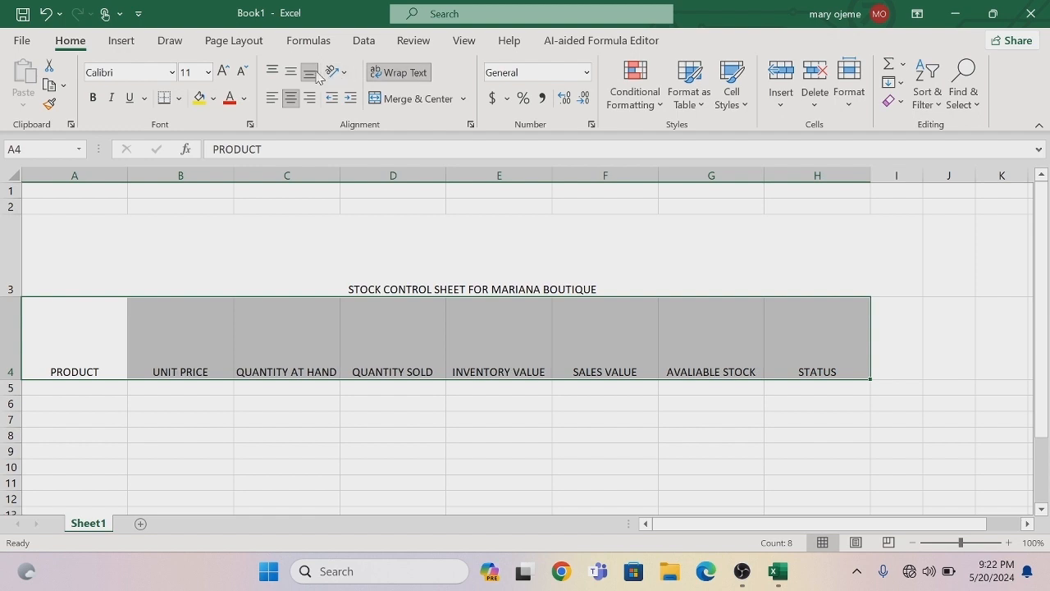
# Fill the header cells A4:H4 with the second-darkest theme green and the merged title in row 3 with Green, Accent 6, Darker 50%
pyautogui.click(213, 99)
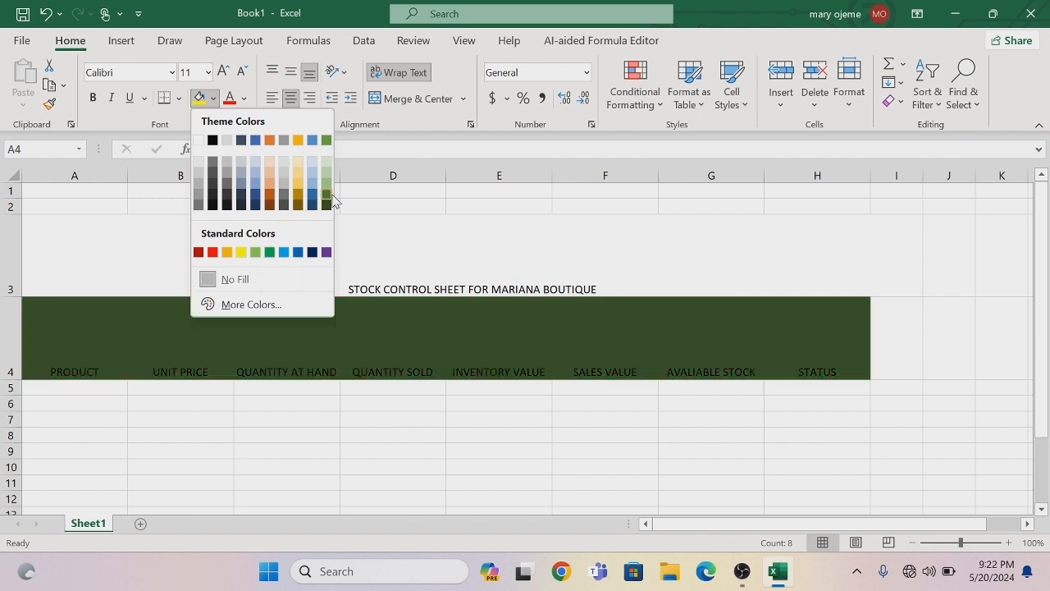
pyautogui.click(331, 197)
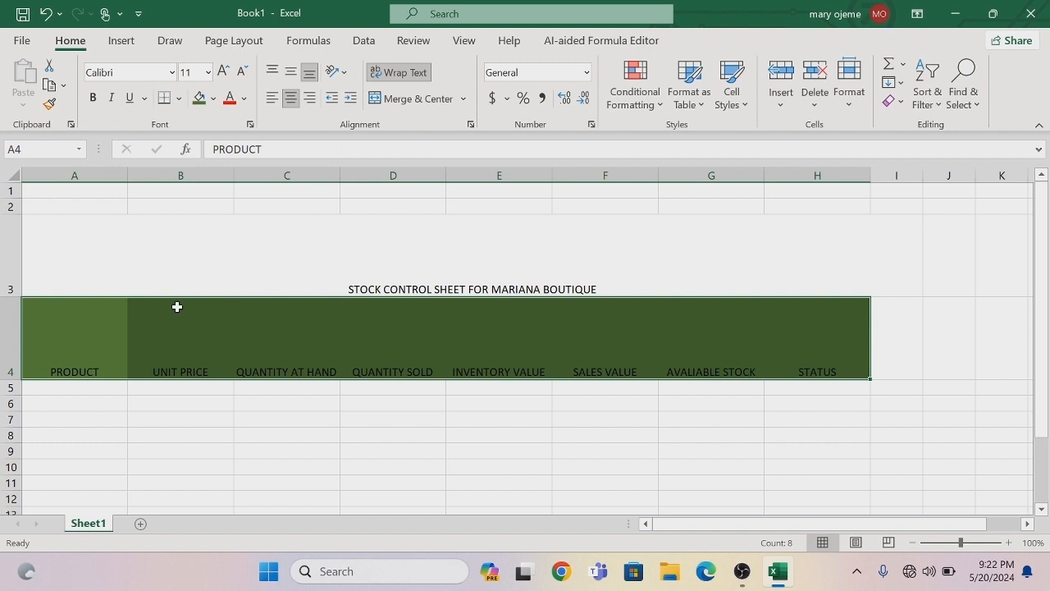
pyautogui.click(171, 267)
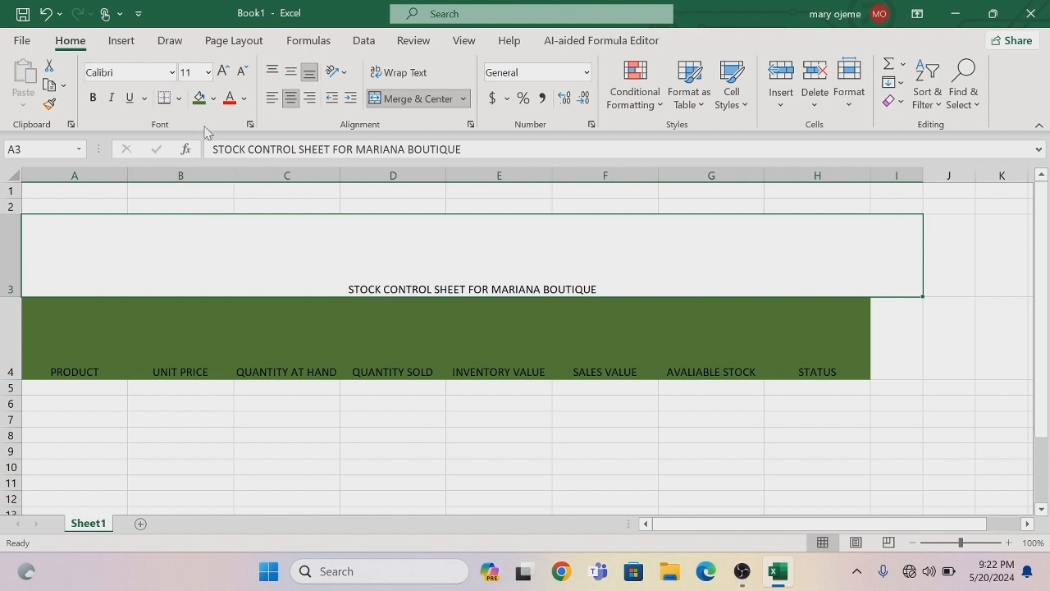
pyautogui.click(213, 100)
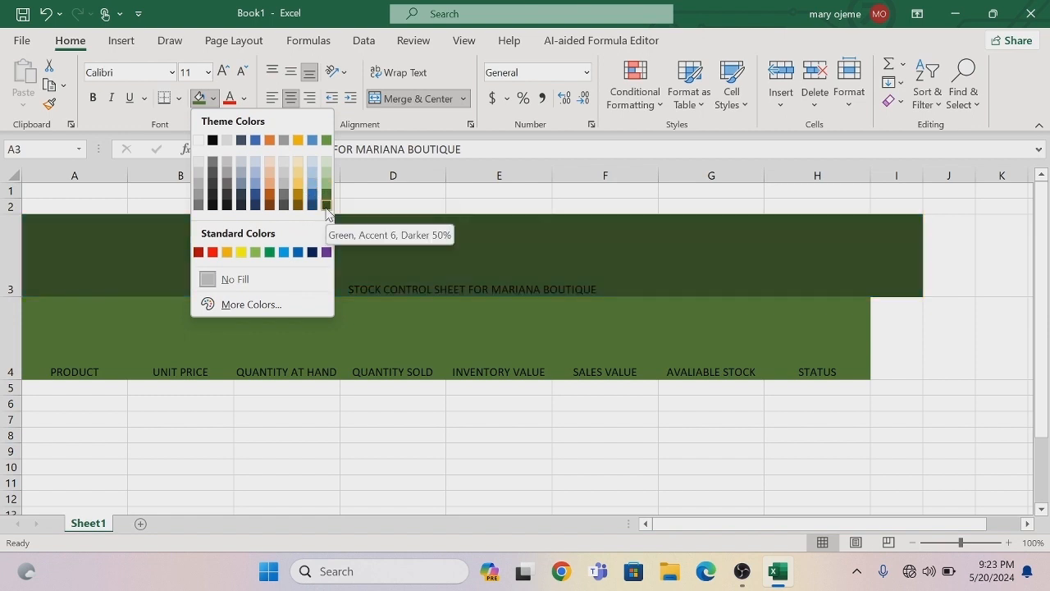
pyautogui.click(326, 206)
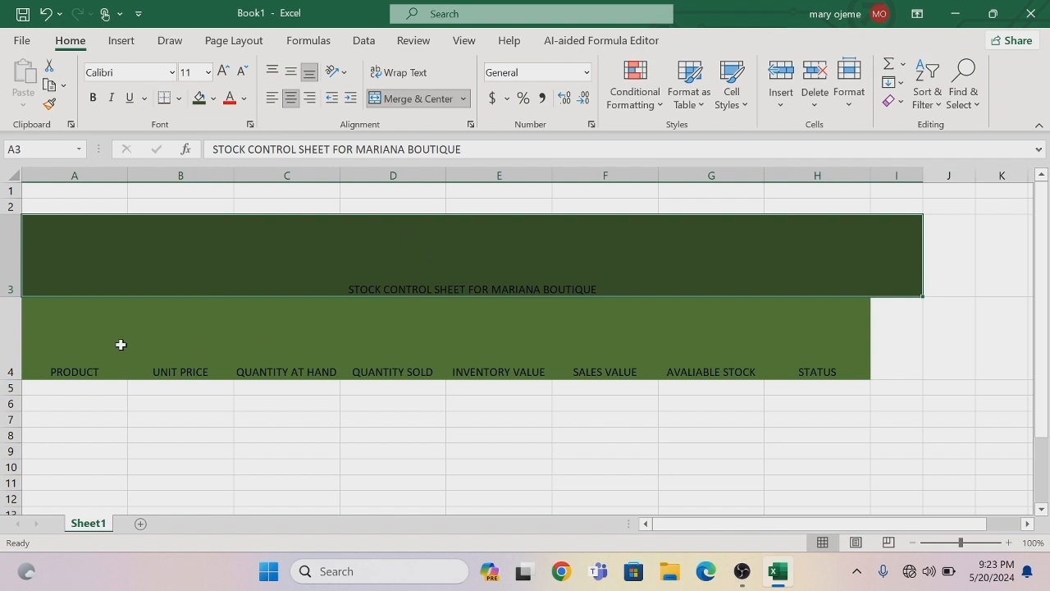
# Apply thick outside borders to the header cells A4:H4
pyautogui.moveTo(121, 344); pyautogui.dragTo(834, 344)
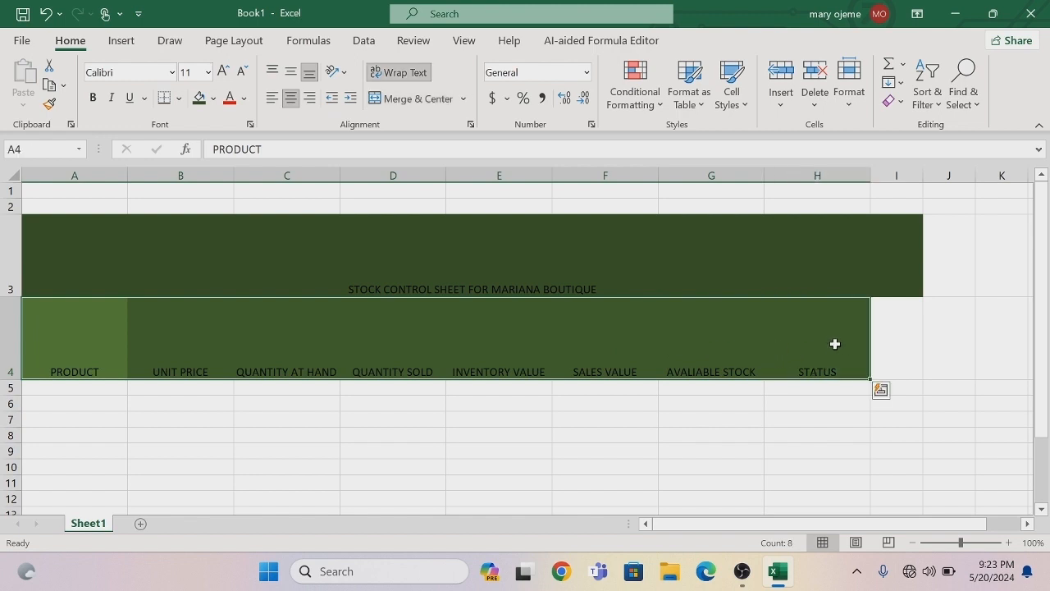
pyautogui.click(178, 98)
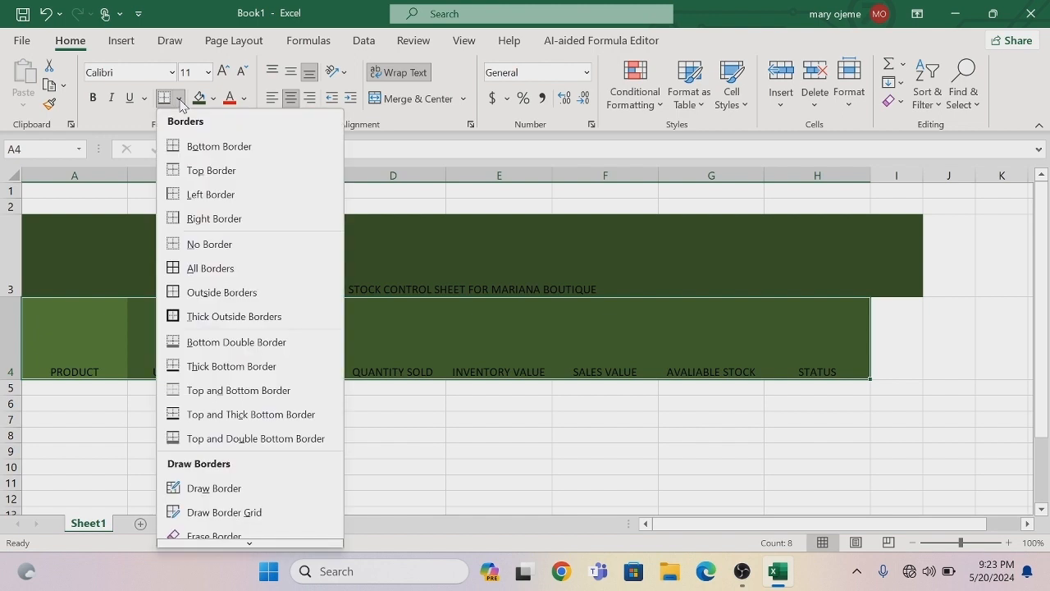
pyautogui.click(230, 318)
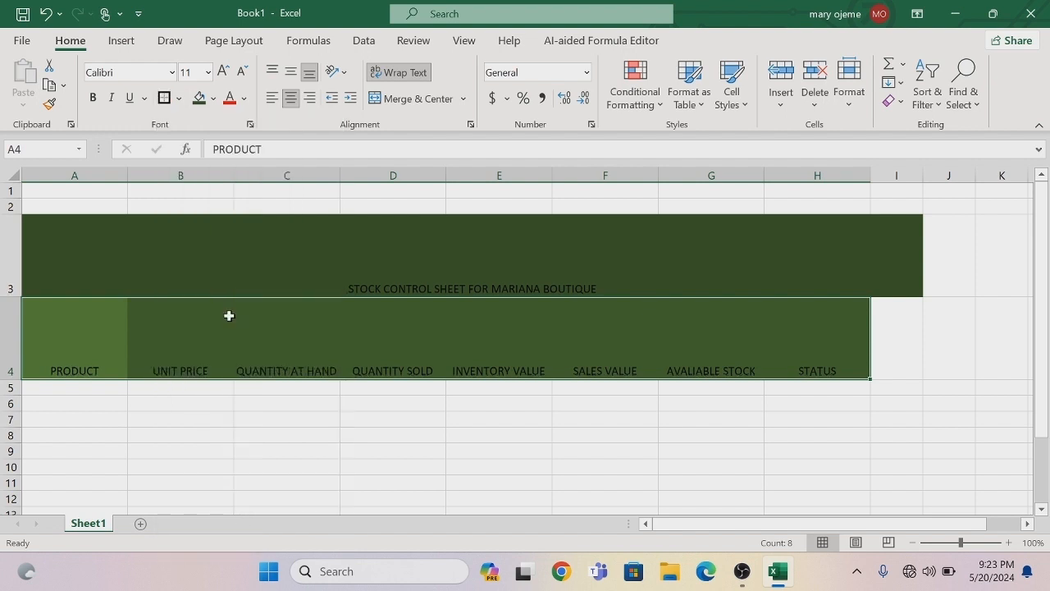
# Apply all borders to the table range A4:H20
pyautogui.click(38, 352)
pyautogui.moveTo(38, 352); pyautogui.dragTo(867, 395)
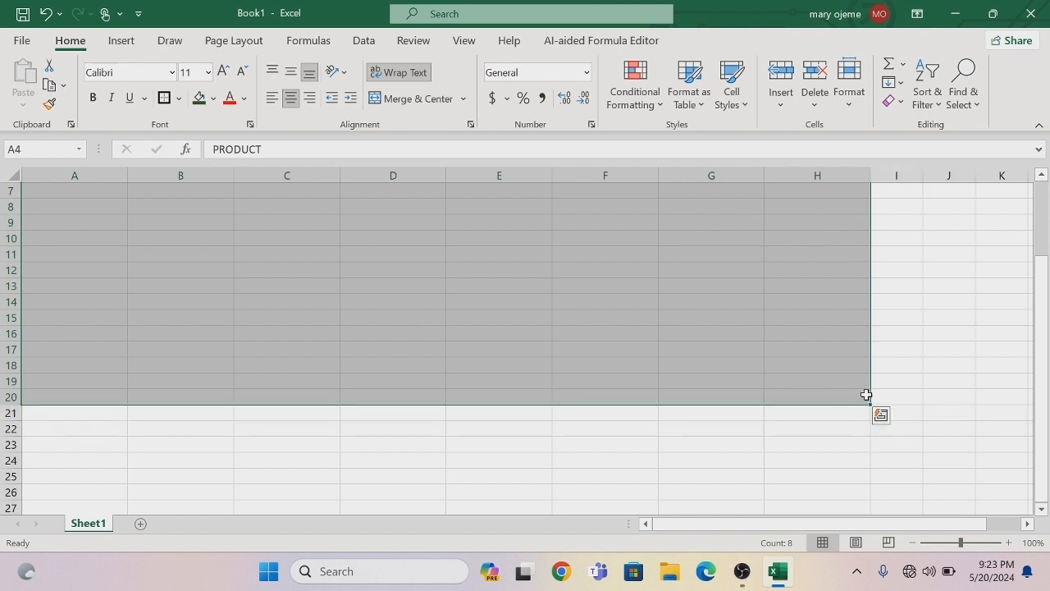
pyautogui.click(177, 99)
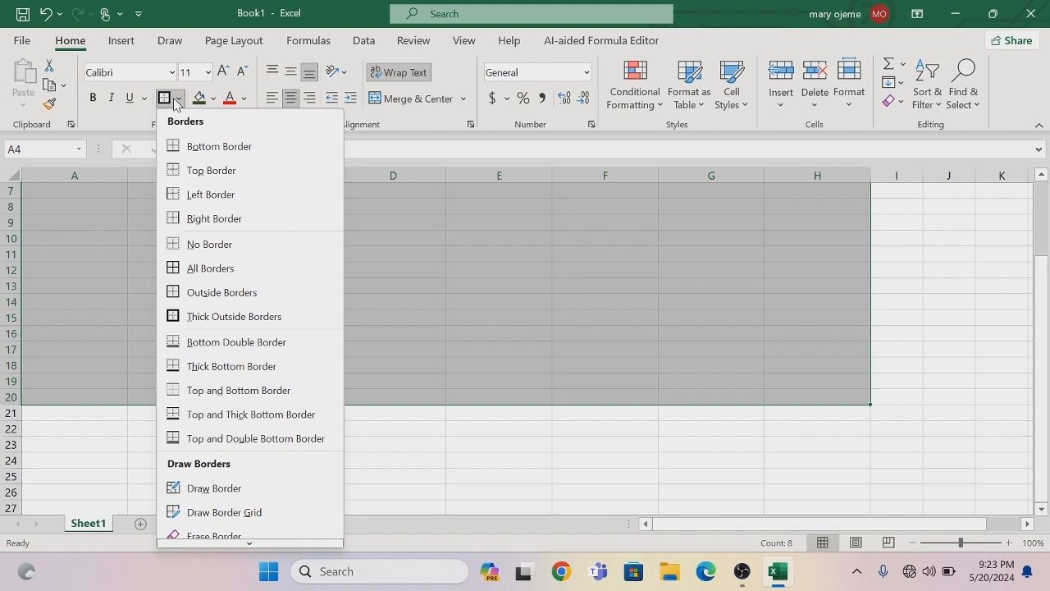
pyautogui.click(210, 270)
pyautogui.scroll(2, 738, 372)
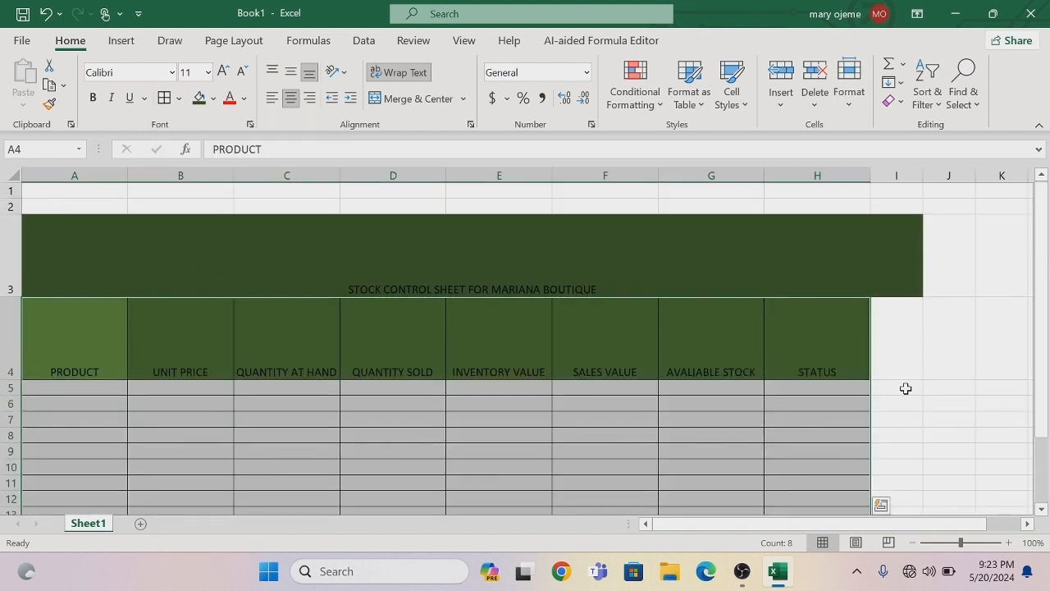
pyautogui.click(607, 455)
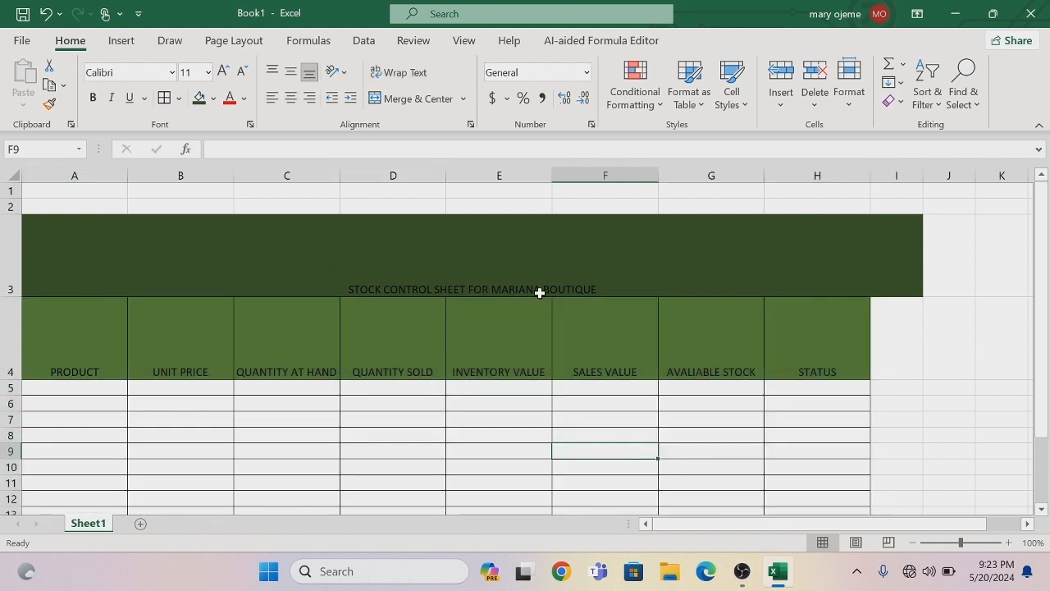
# Set the merged title's font color to white and its font size to 36
pyautogui.click(585, 286)
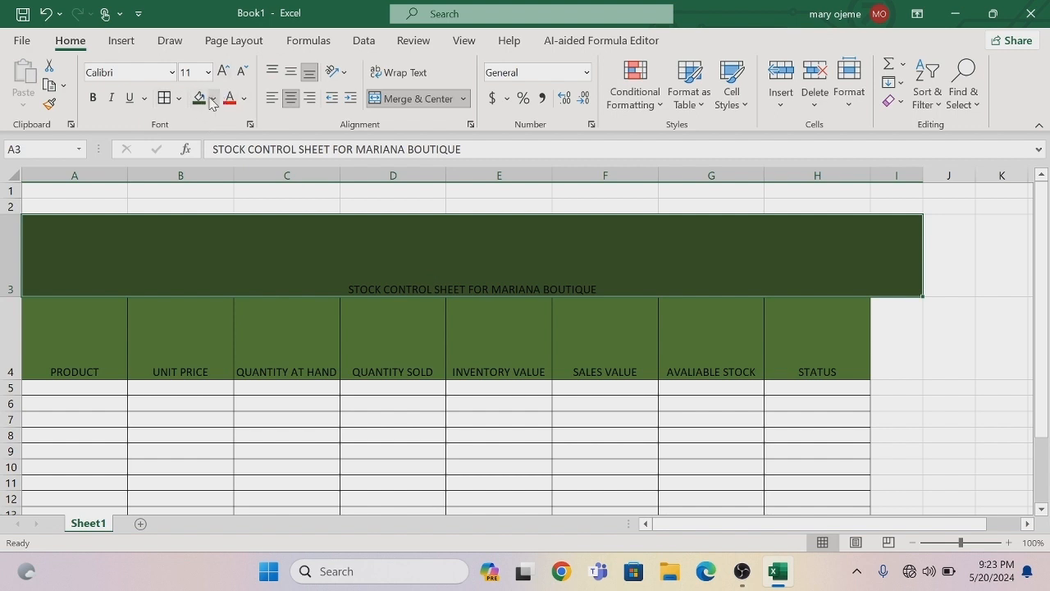
pyautogui.click(244, 98)
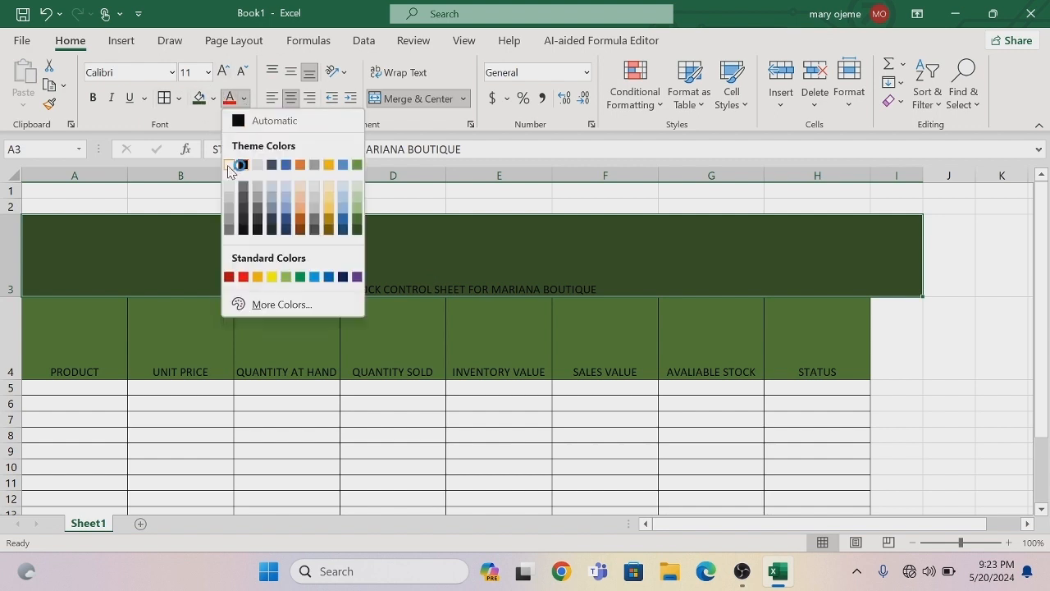
pyautogui.click(230, 162)
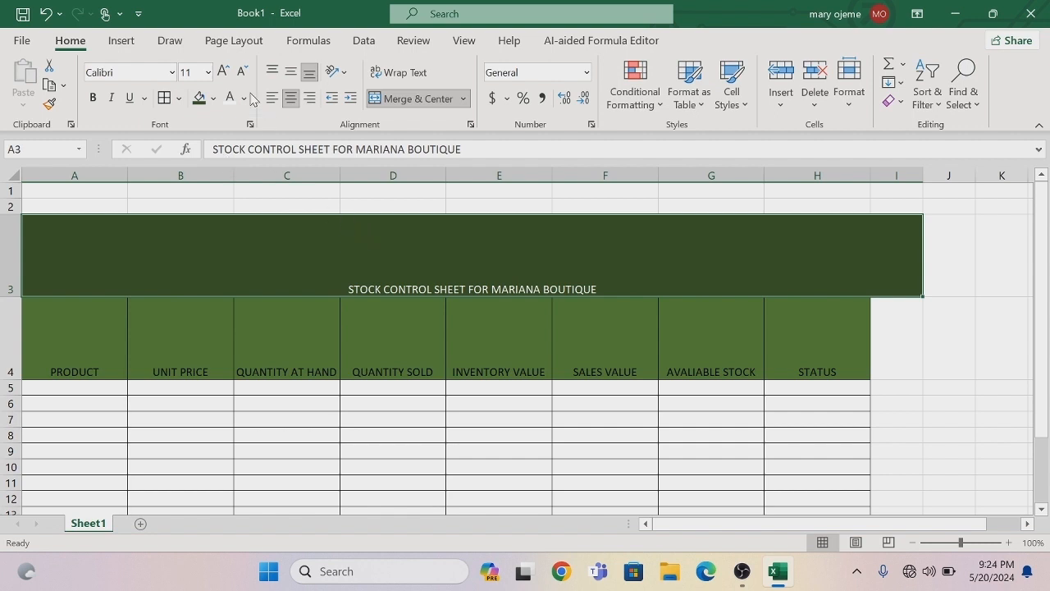
pyautogui.click(208, 72)
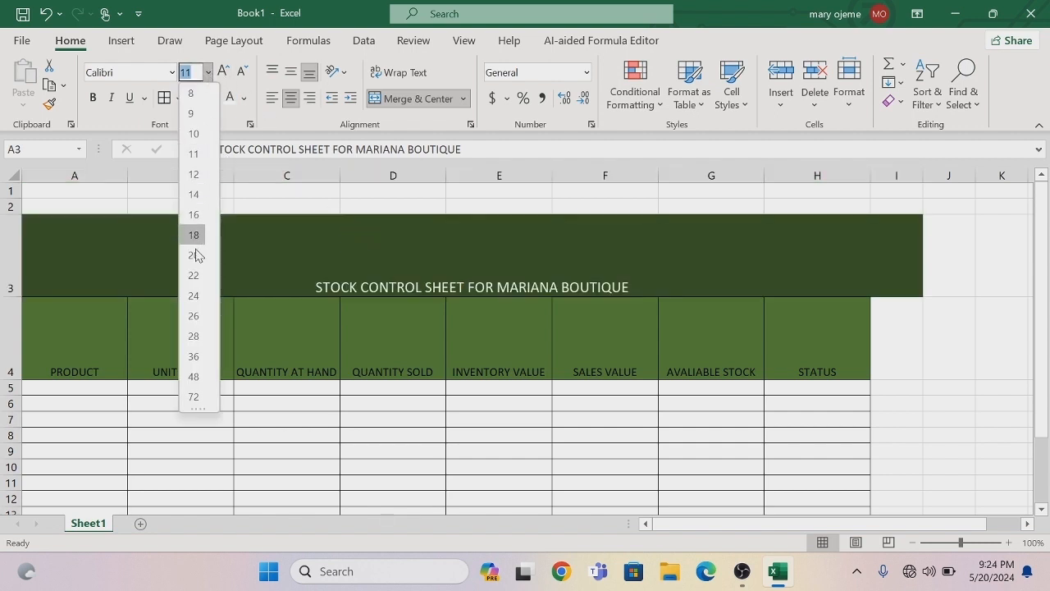
pyautogui.click(196, 356)
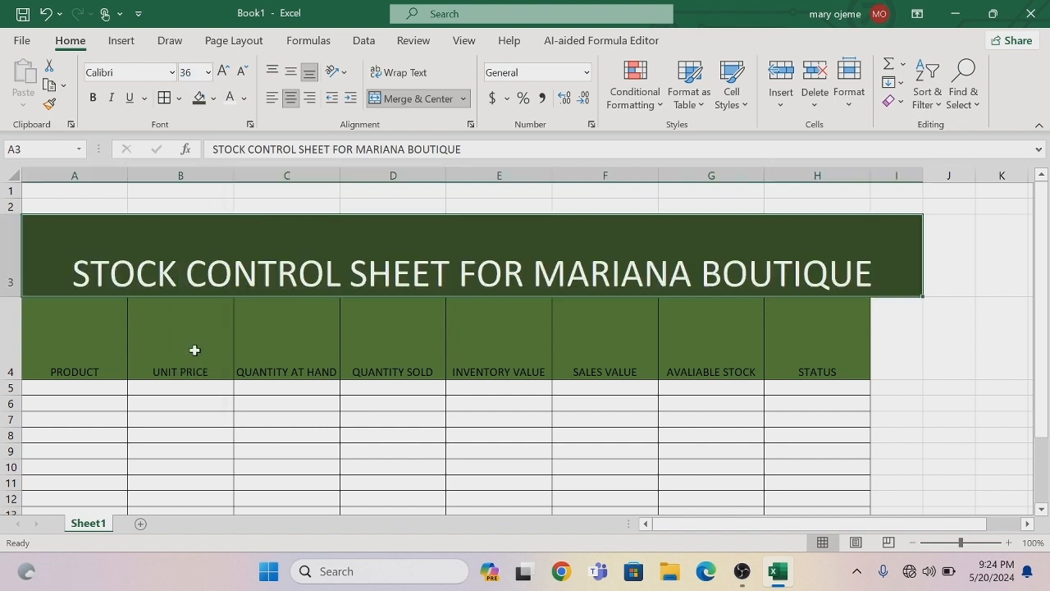
pyautogui.click(207, 465)
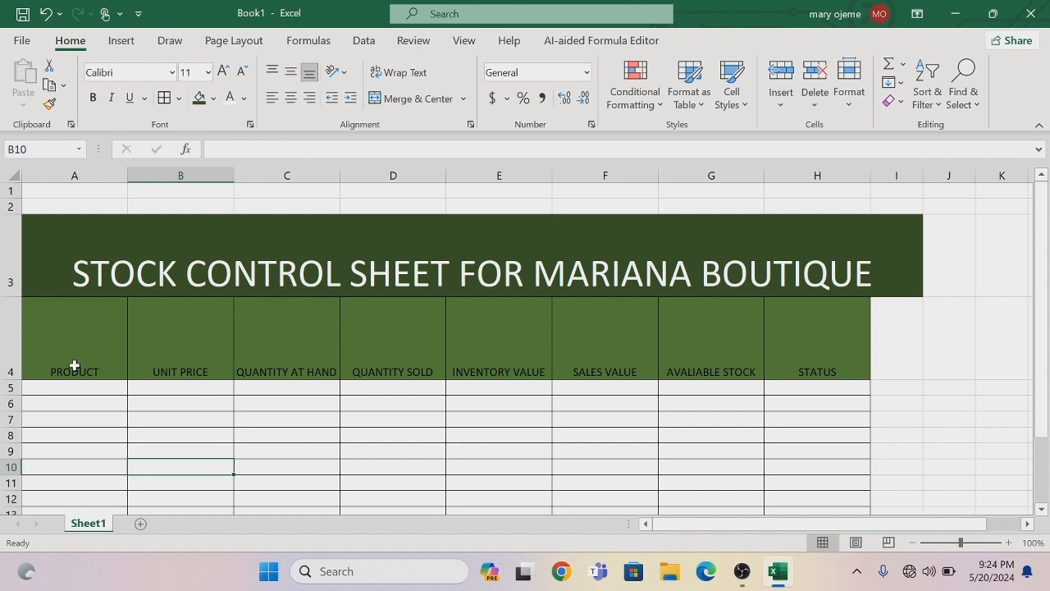
# Make the header cells A4:H4 bold and set their font size to 14
pyautogui.moveTo(74, 366); pyautogui.dragTo(792, 364)
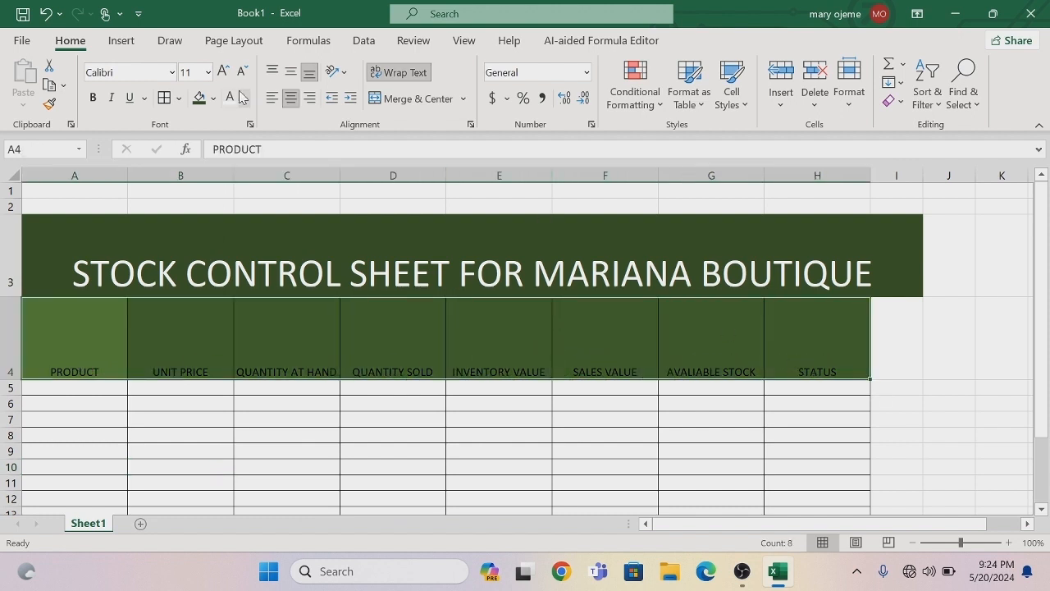
pyautogui.click(93, 98)
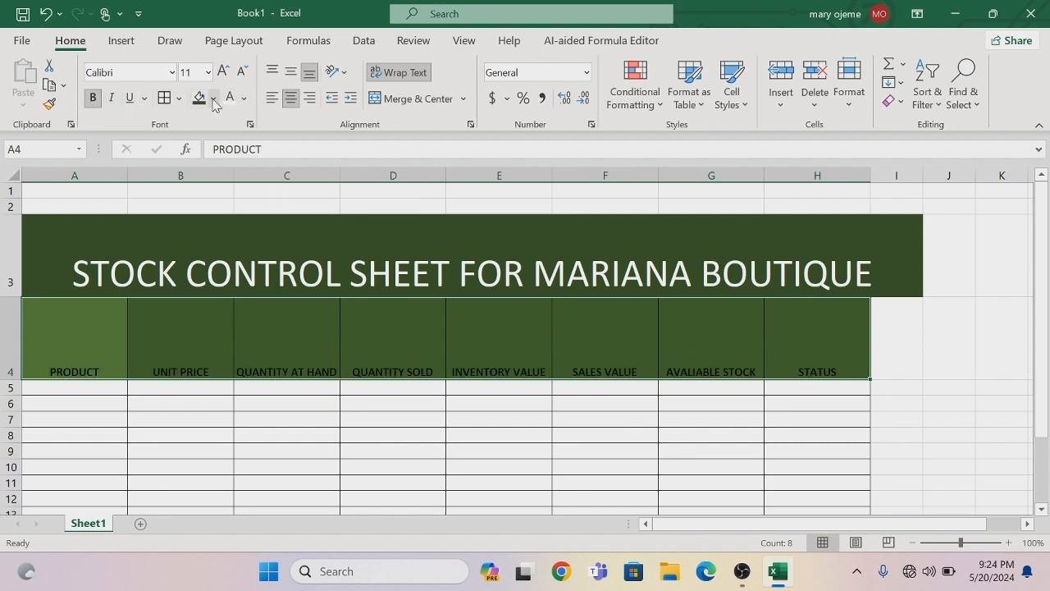
pyautogui.click(209, 73)
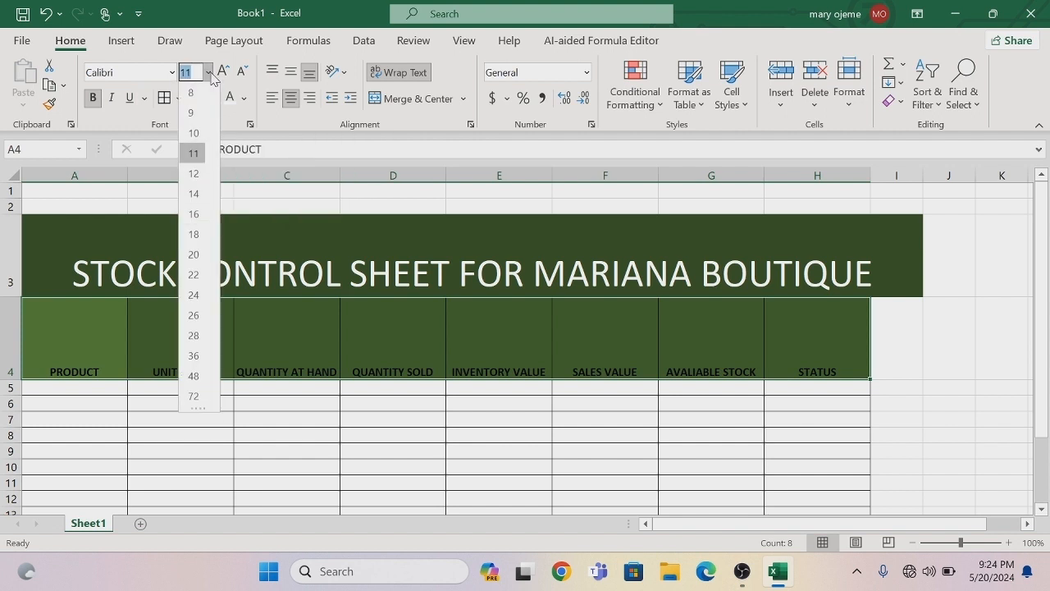
pyautogui.click(199, 194)
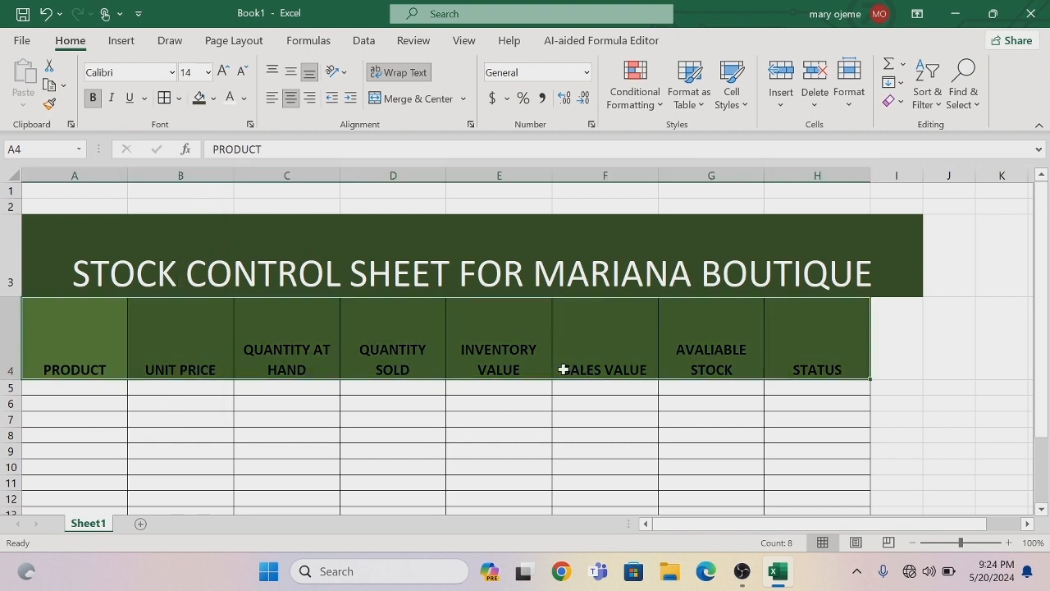
pyautogui.click(918, 330)
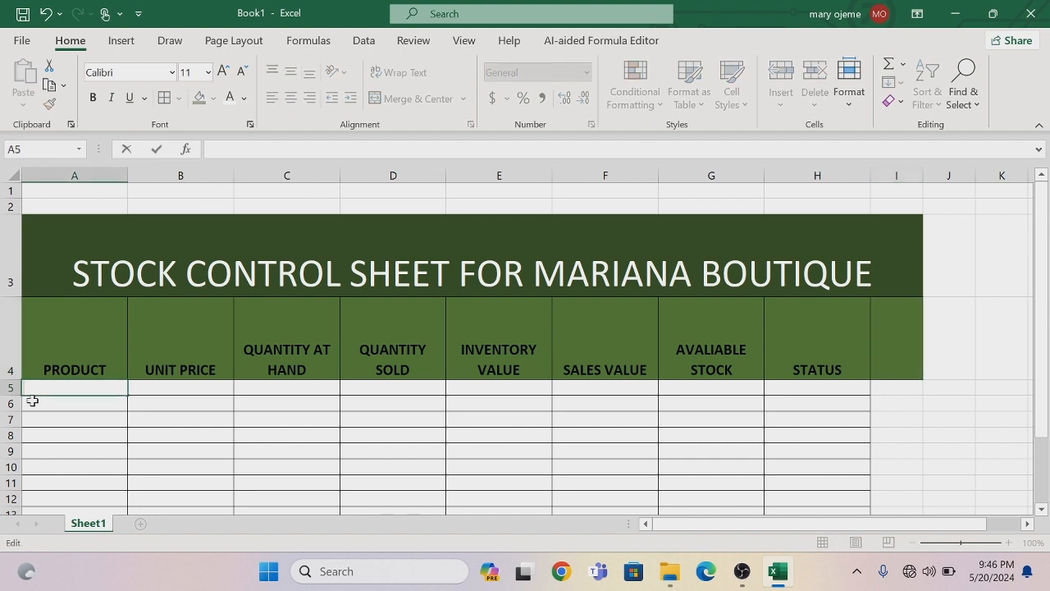
# Enter the first product in row 5: Aso-Eke, unit price 3500, quantity at hand 20 and quantity sold 5
pyautogui.write('Aso-Eke')
pyautogui.press('Return')
pyautogui.click(147, 388)
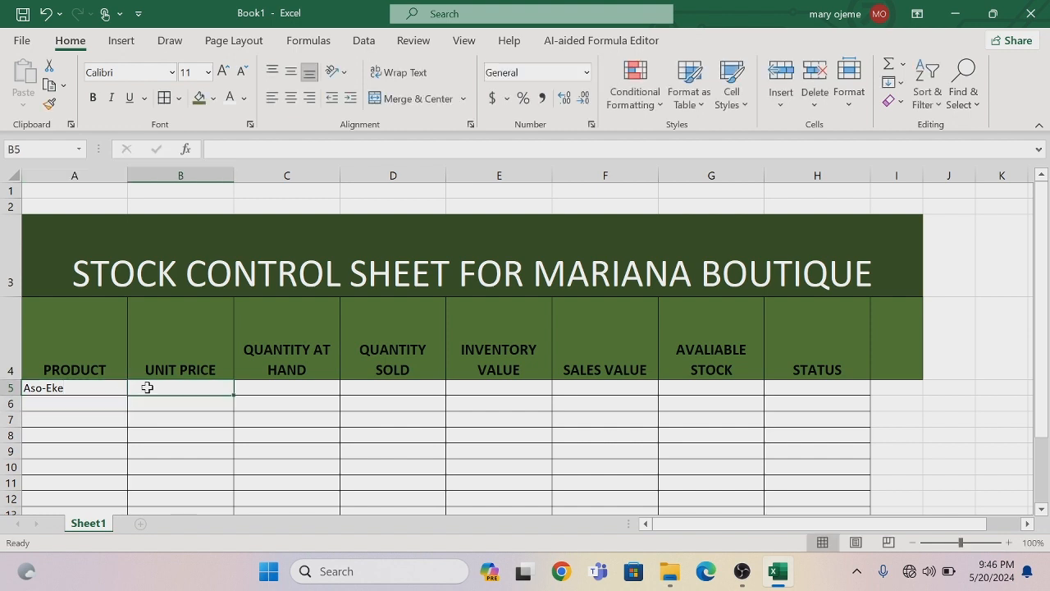
pyautogui.write('3500')
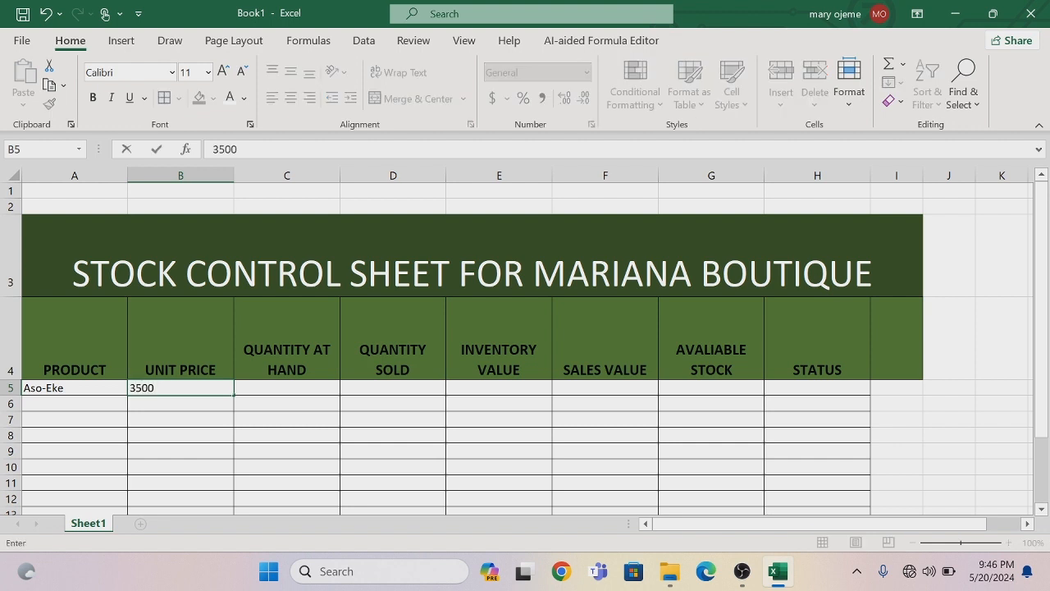
pyautogui.press('Tab')
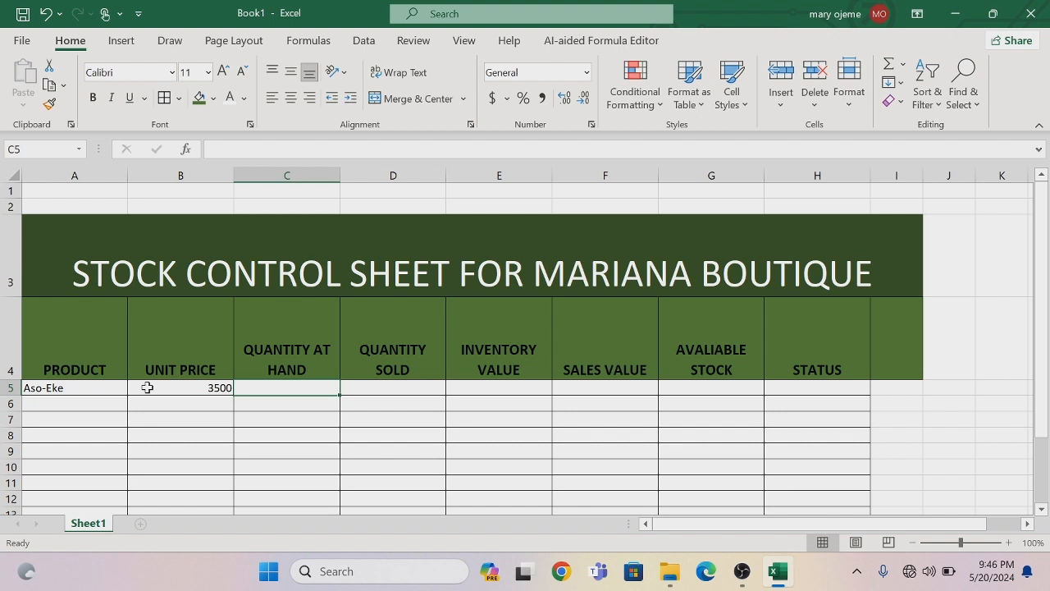
pyautogui.write('20')
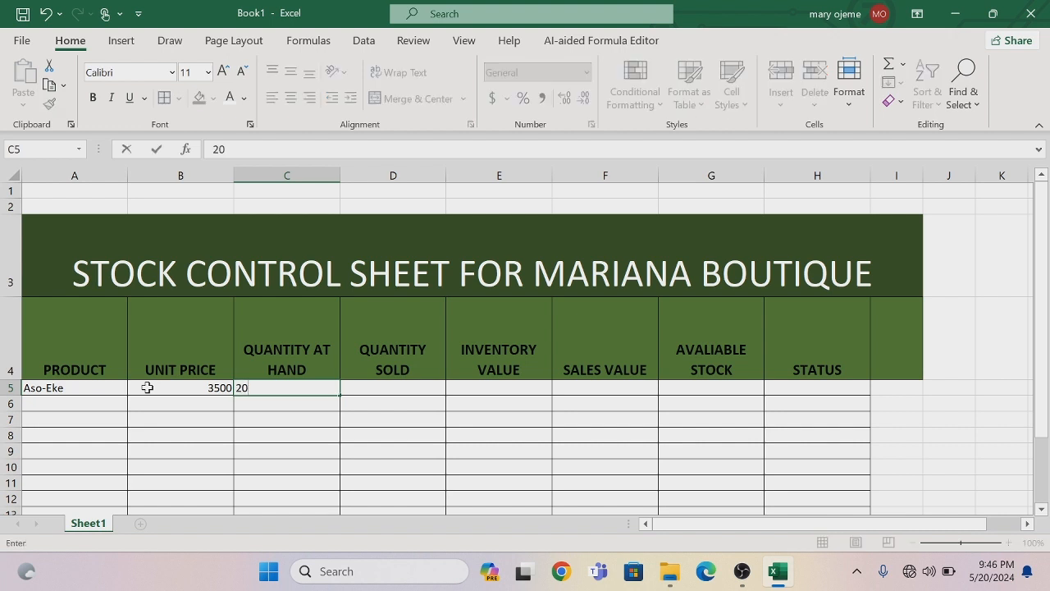
pyautogui.press('Tab')
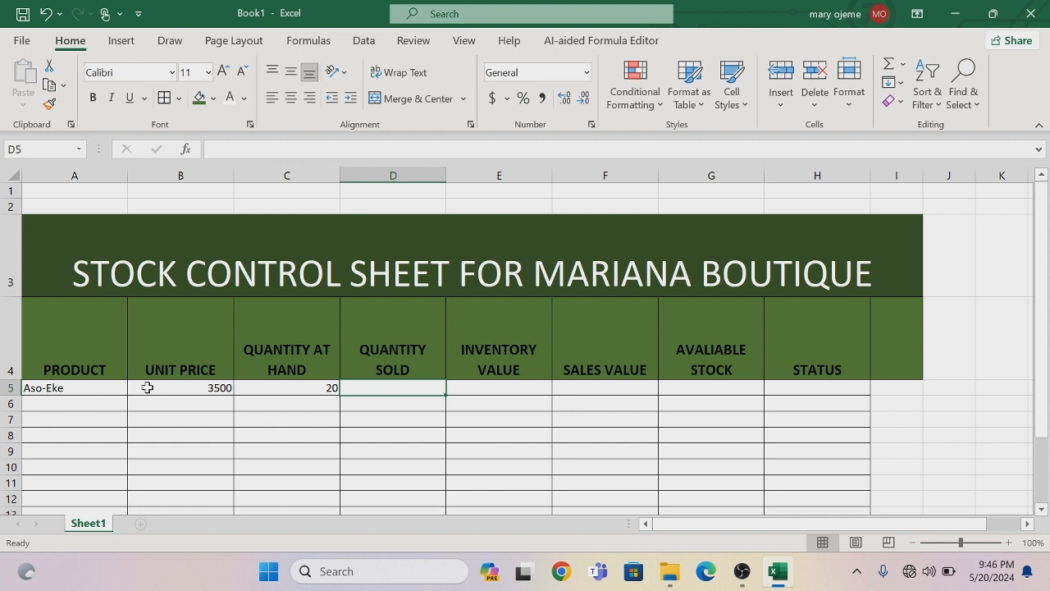
pyautogui.write('5')
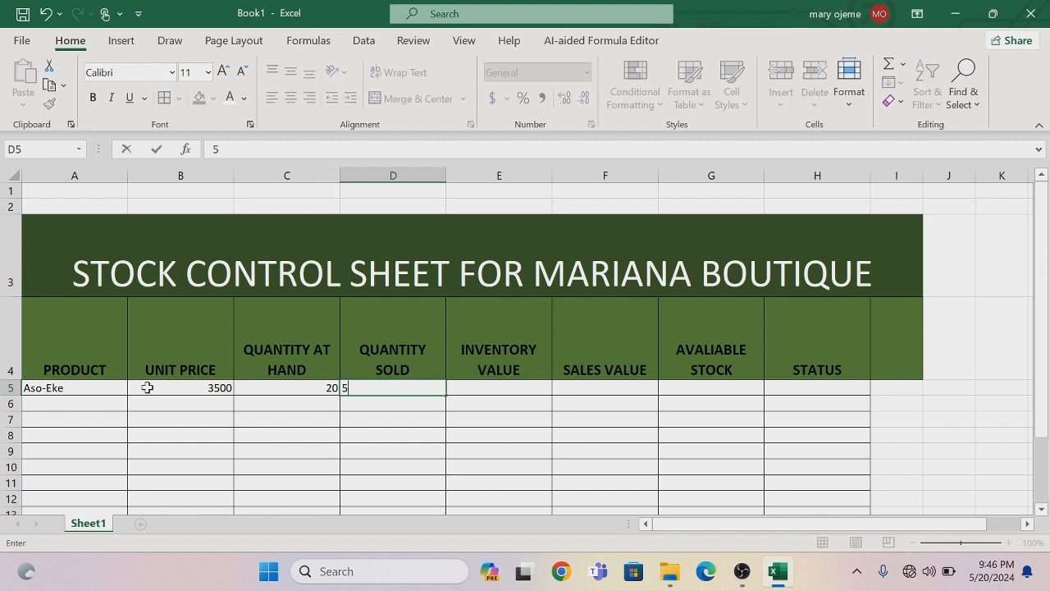
pyautogui.press('Tab')
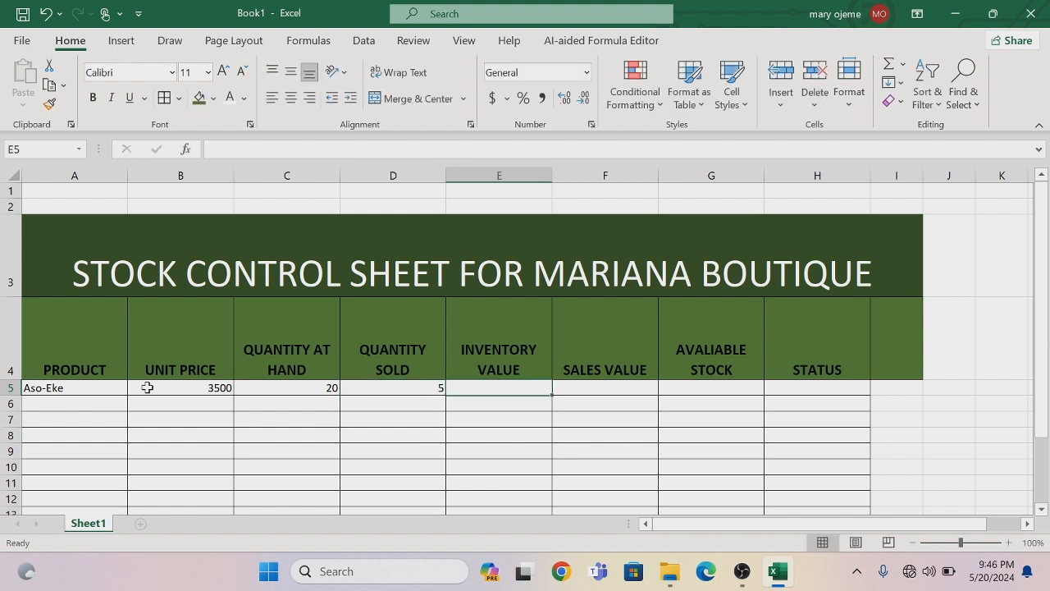
# Enter the second product in row 6: Swiss Lace, unit price 10000, quantity at hand 50 and quantity sold 23
pyautogui.click(66, 405)
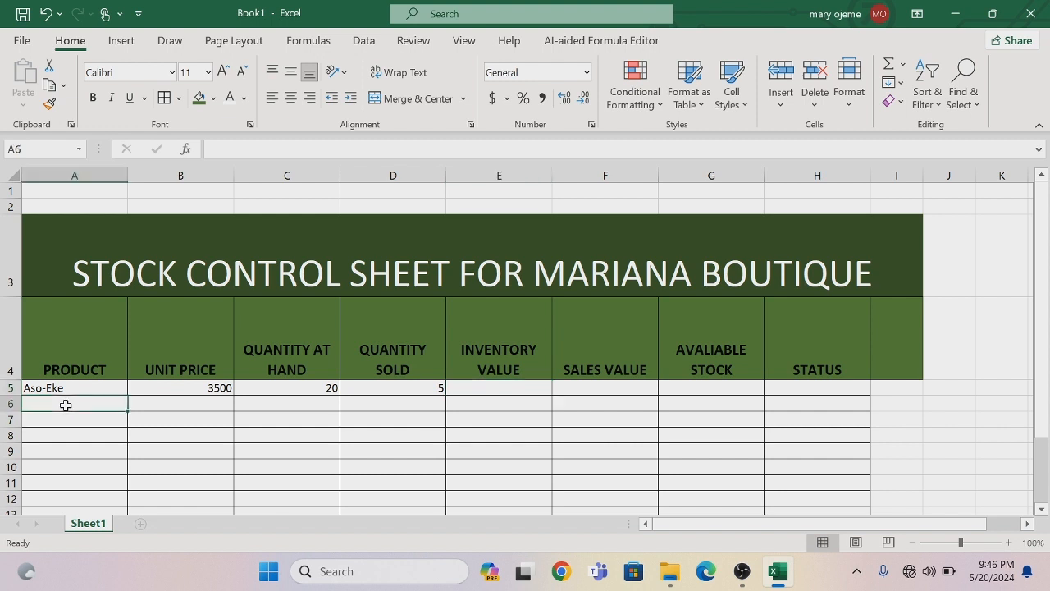
pyautogui.write('S')
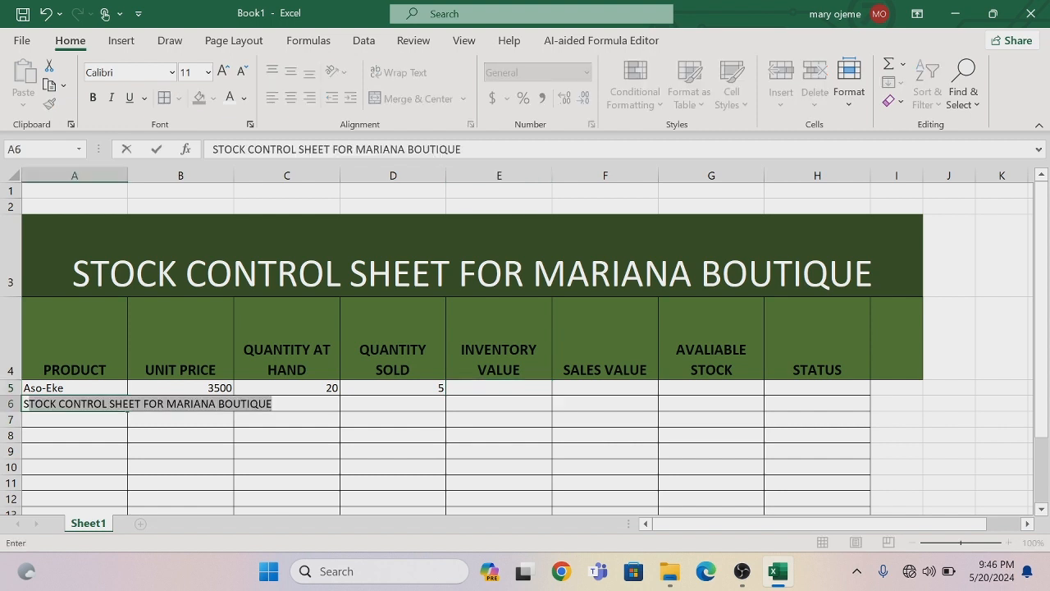
pyautogui.write('wiss')
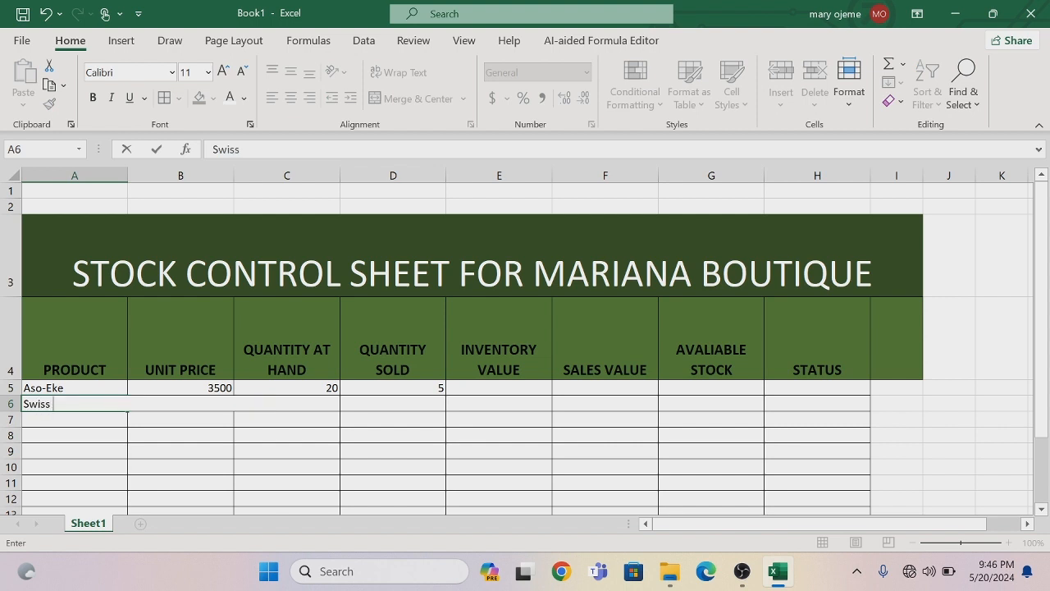
pyautogui.write(' Lace')
pyautogui.press('Tab')
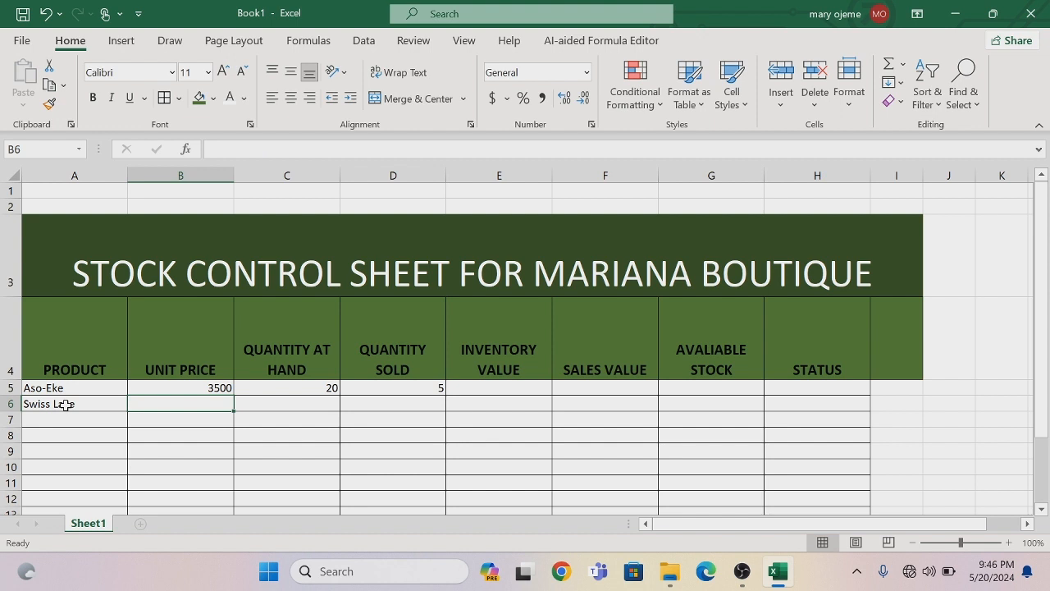
pyautogui.write('10')
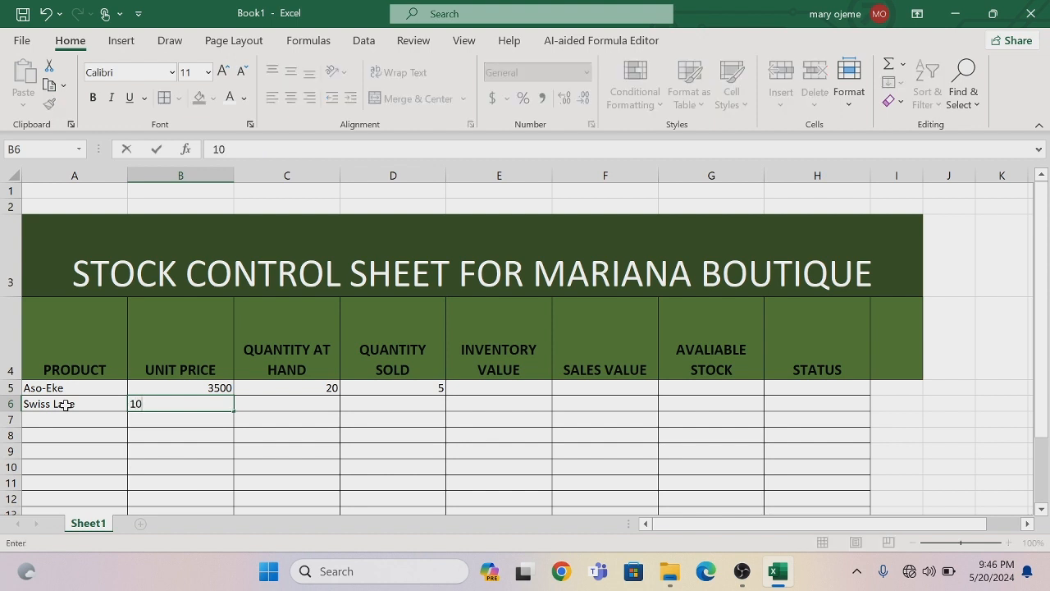
pyautogui.write('000')
pyautogui.press('Return')
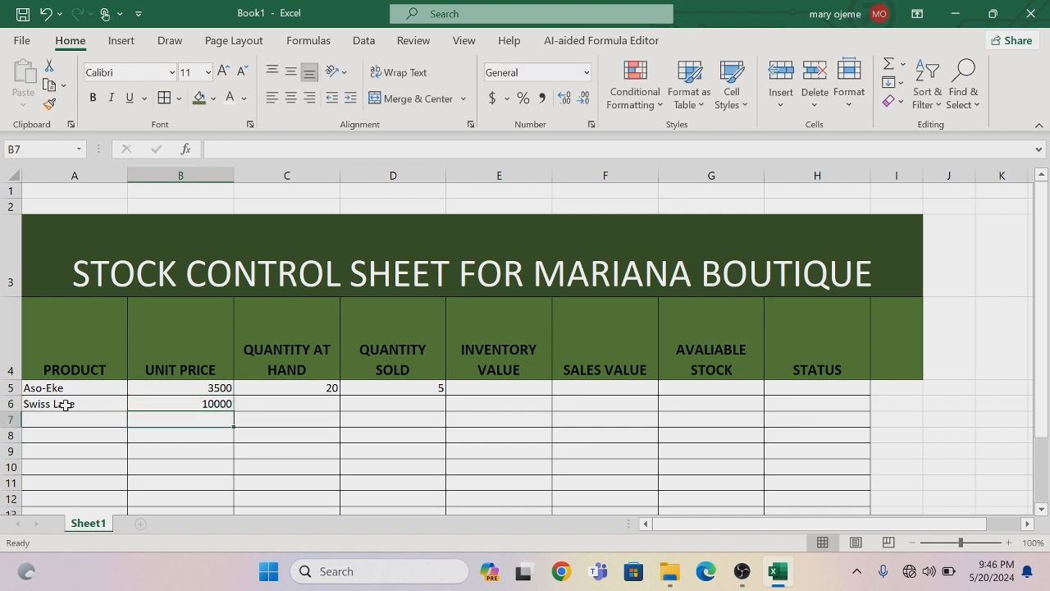
pyautogui.press('Up')
pyautogui.press('Right')
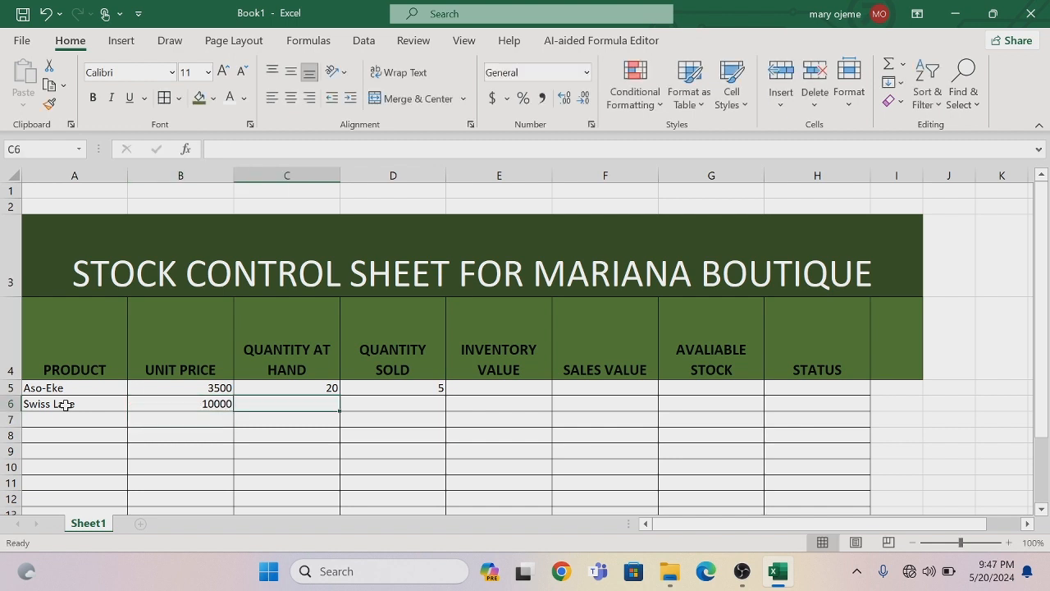
pyautogui.write('50')
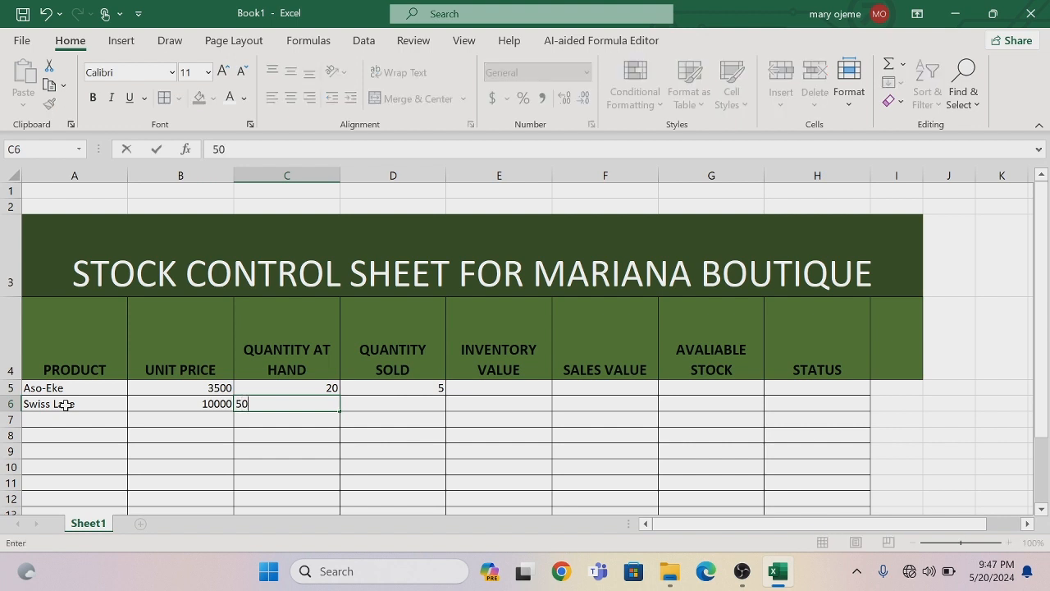
pyautogui.press('Tab')
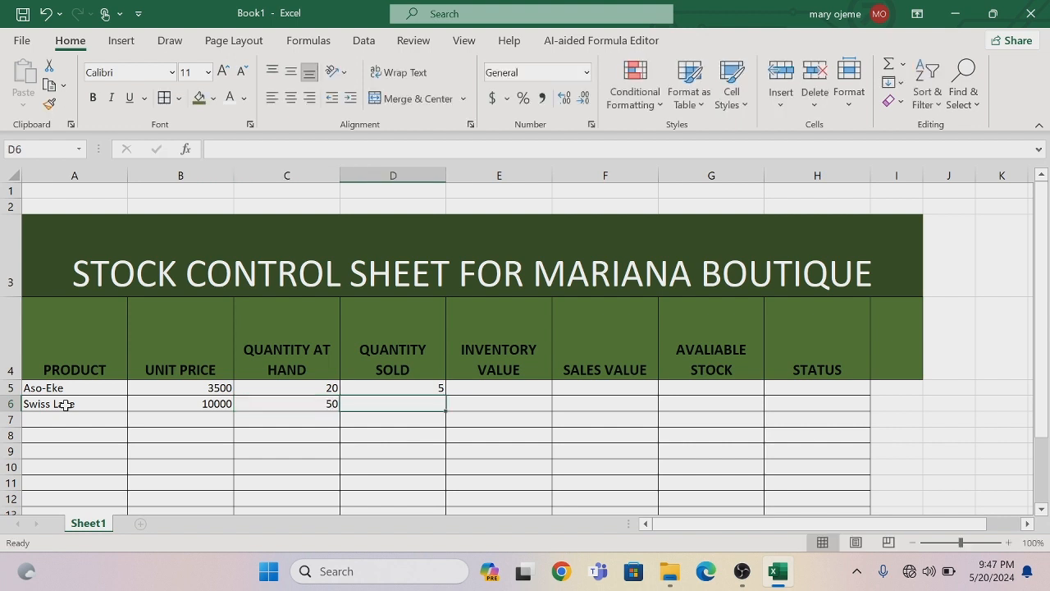
pyautogui.write('23')
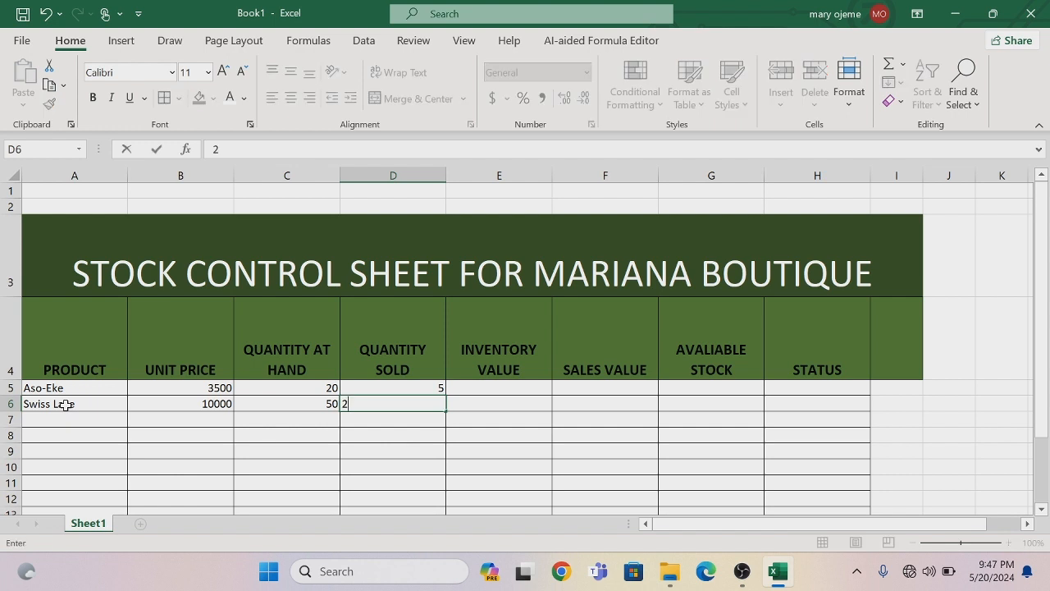
pyautogui.press('Left')
# Enter the third product in row 7: Net Lace, unit price 2500, quantity at hand 10 and quantity sold 2
pyautogui.press('Left')
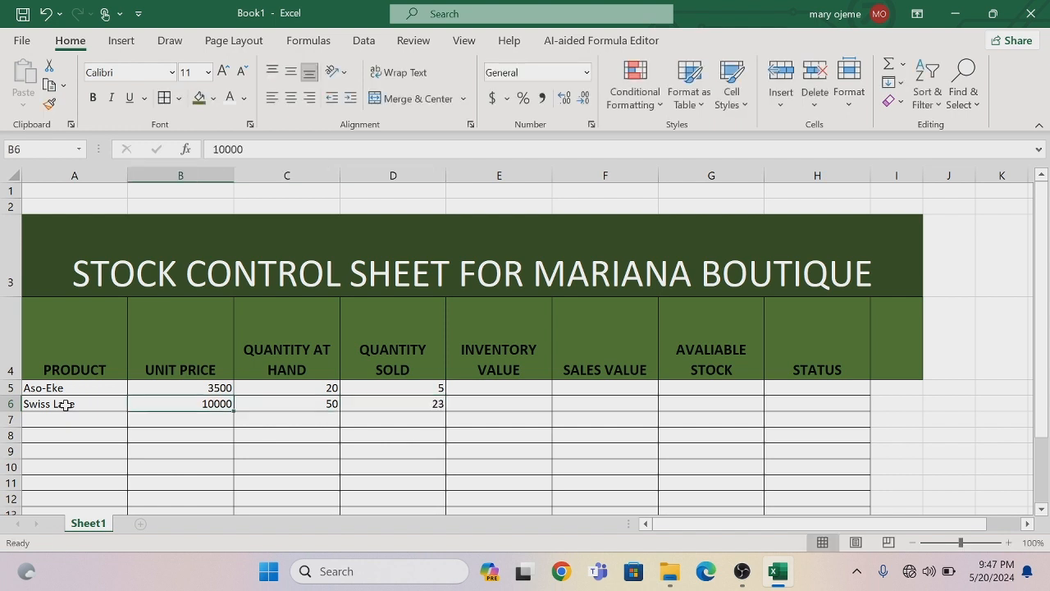
pyautogui.press('Left')
pyautogui.press('Down')
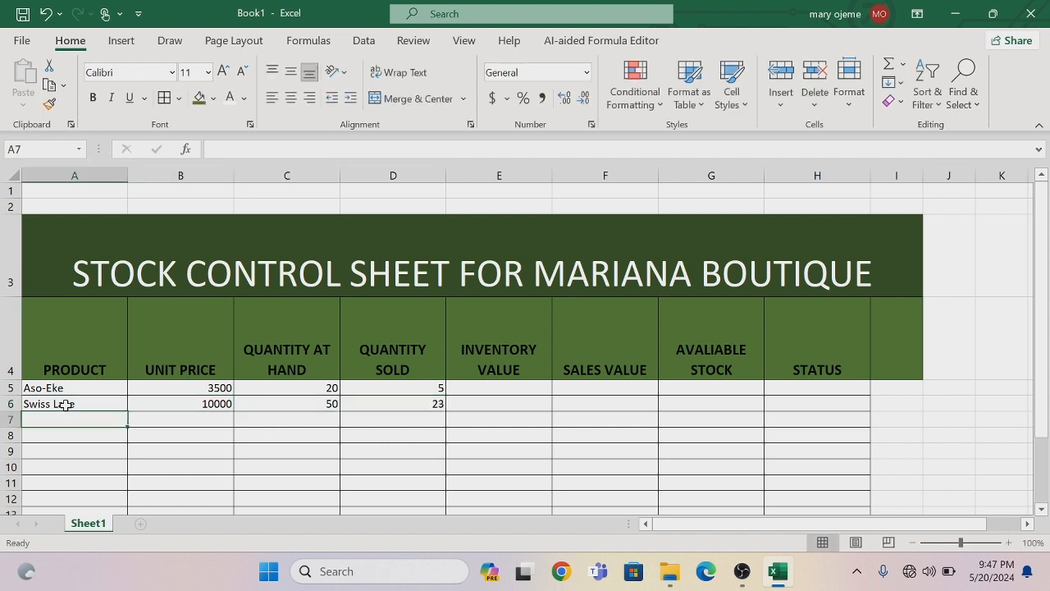
pyautogui.write('Ne')
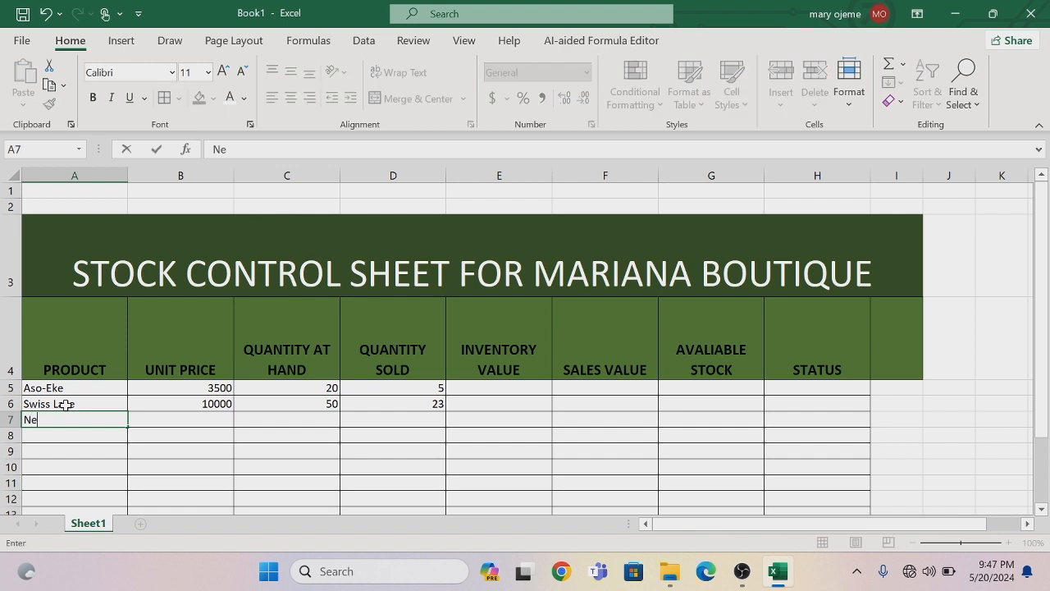
pyautogui.write('t Lace')
pyautogui.press('Tab')
pyautogui.write('2')
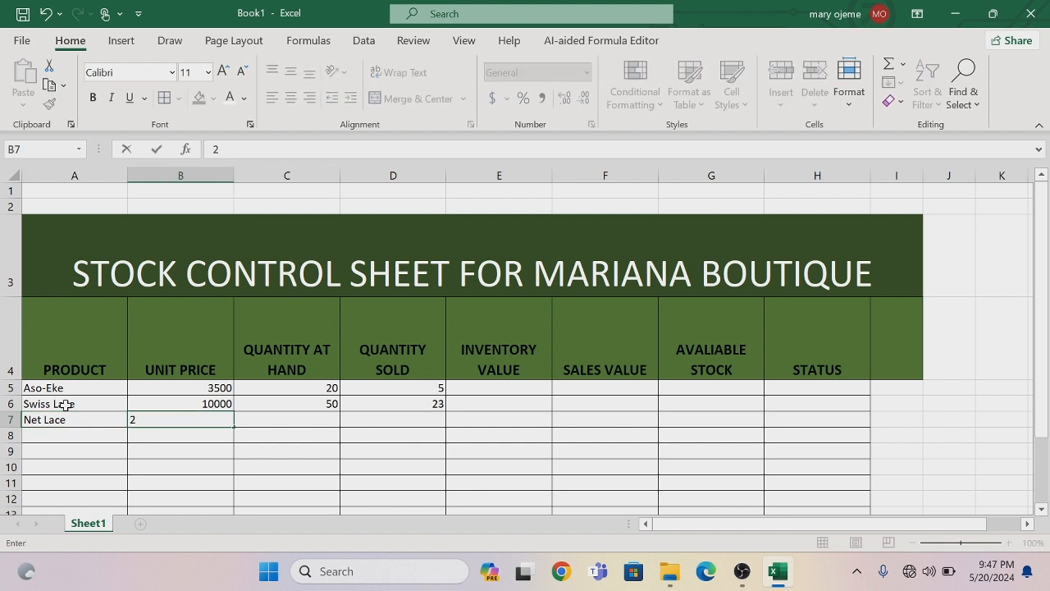
pyautogui.write('500')
pyautogui.press('Tab')
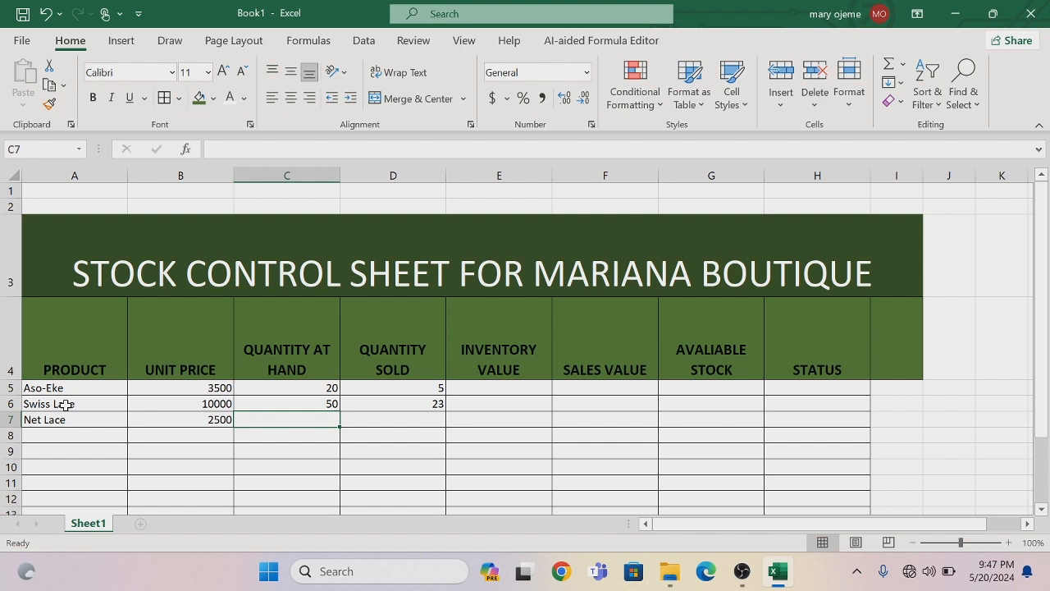
pyautogui.write('10')
pyautogui.press('Tab')
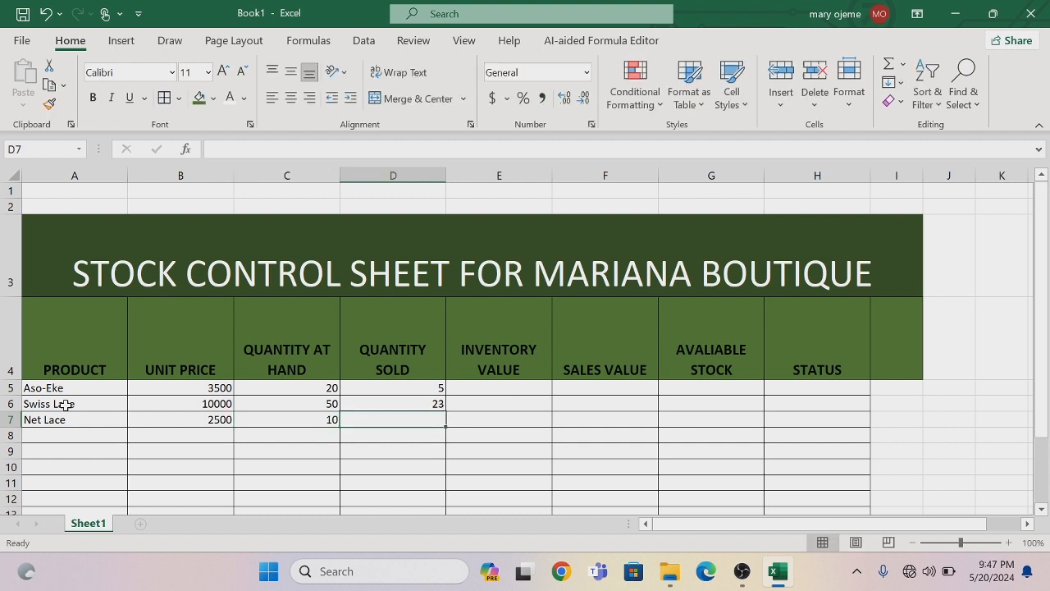
pyautogui.write('2')
pyautogui.press('Return')
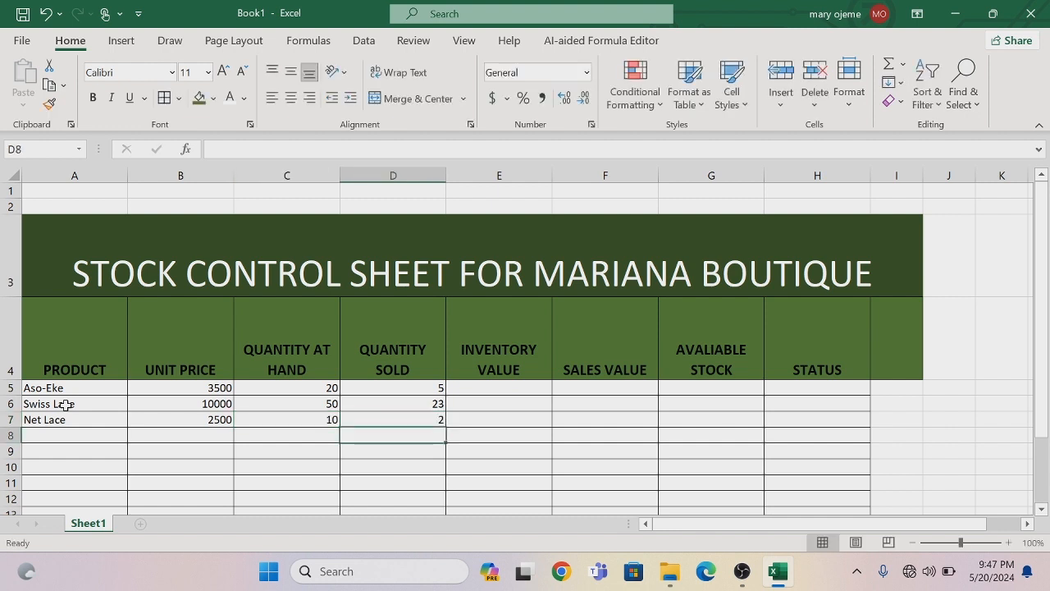
# Enter the fourth product in row 8: Sequin Lace, unit price 5000, quantity at hand 8 and quantity sold 2
pyautogui.press('Left')
pyautogui.press('Left')
pyautogui.press('Left')
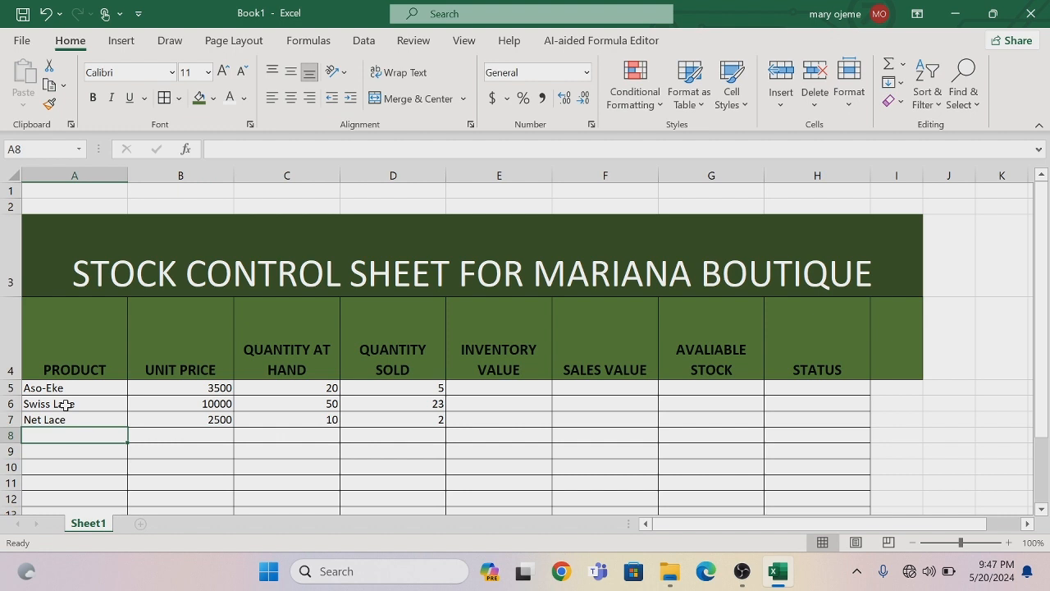
pyautogui.write('S')
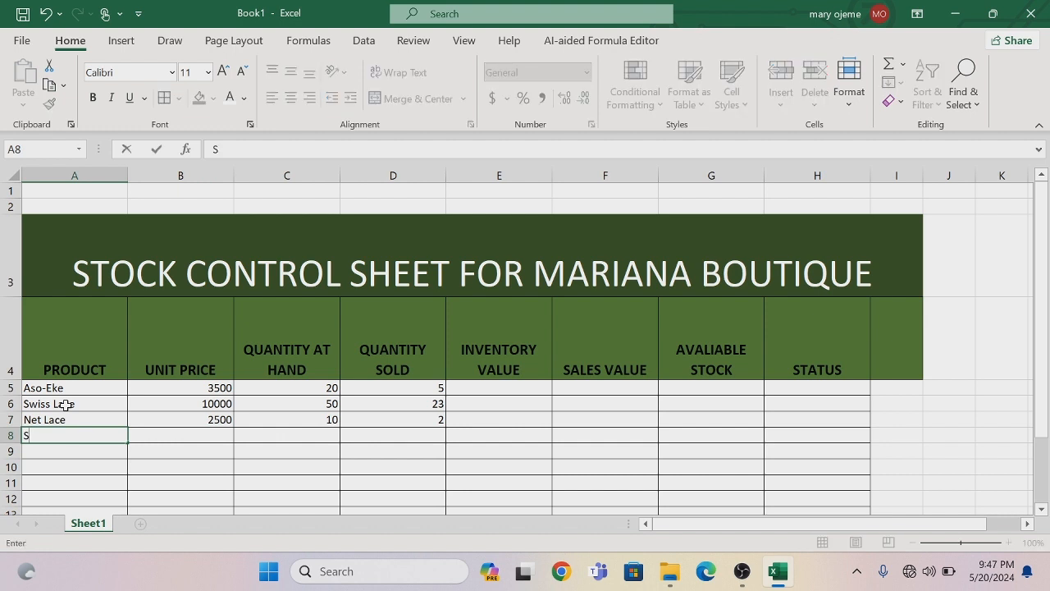
pyautogui.write('equin Lace')
pyautogui.press('Tab')
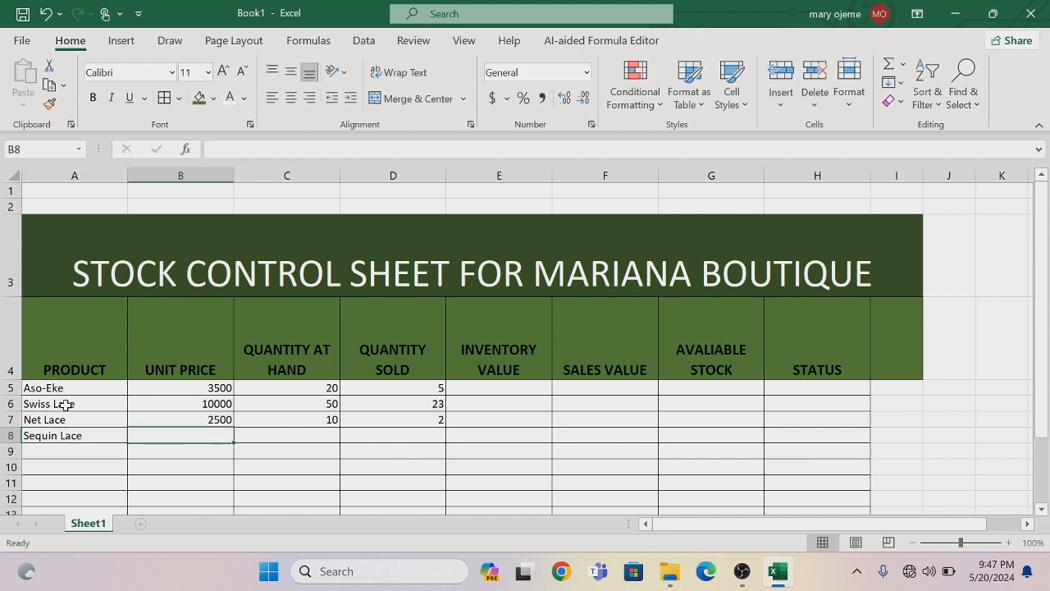
pyautogui.write('5000')
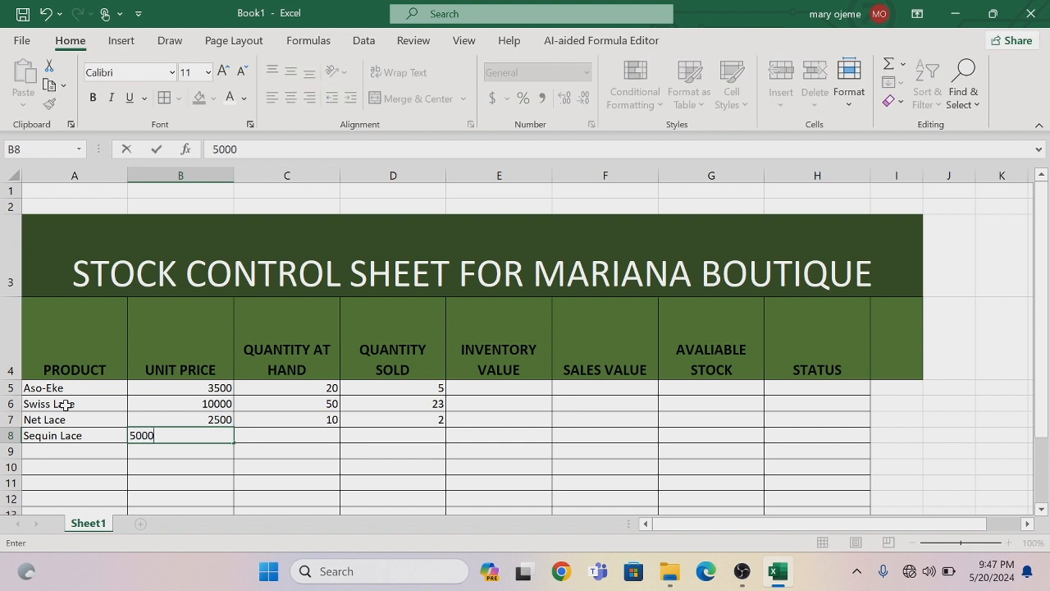
pyautogui.press('Tab')
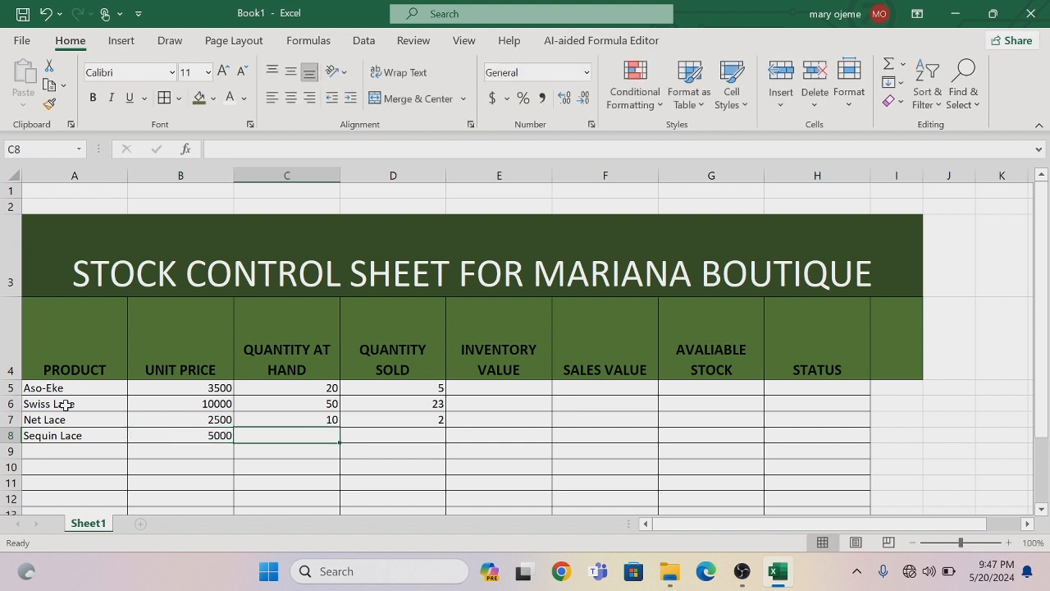
pyautogui.write('8')
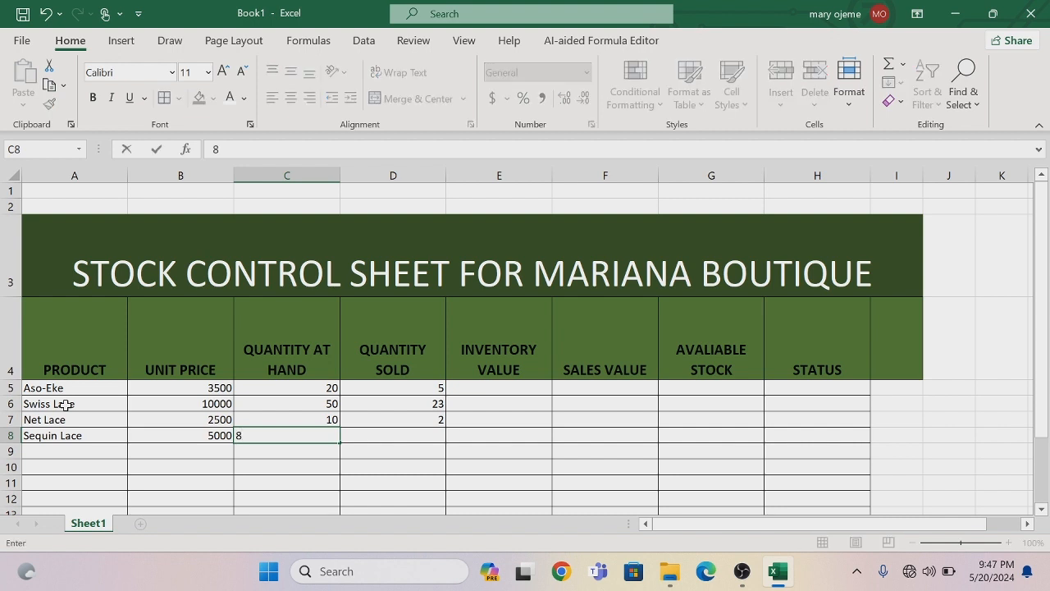
pyautogui.press('Tab')
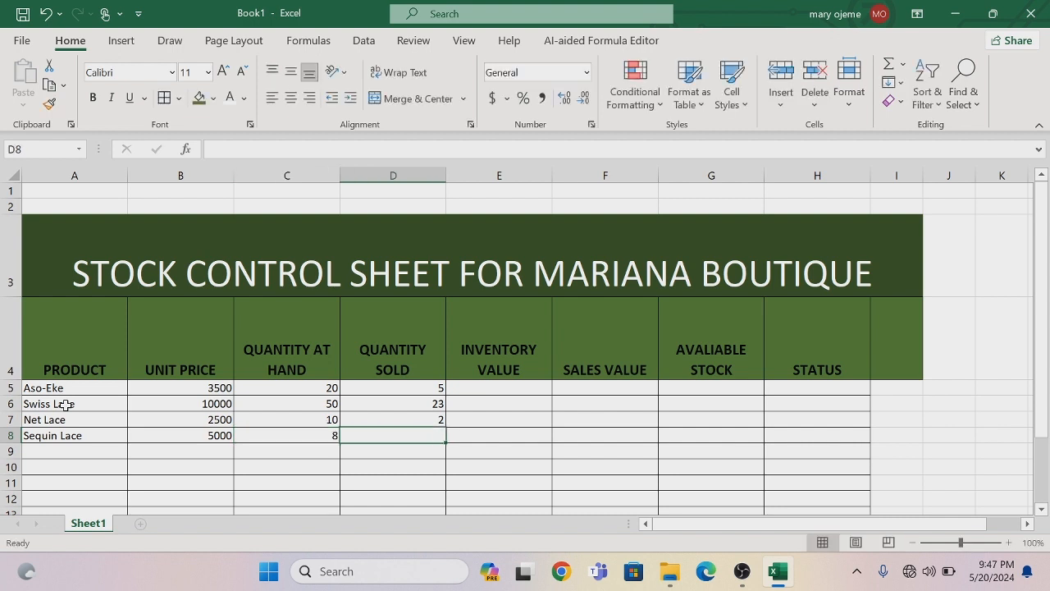
pyautogui.write('2')
pyautogui.press('Return')
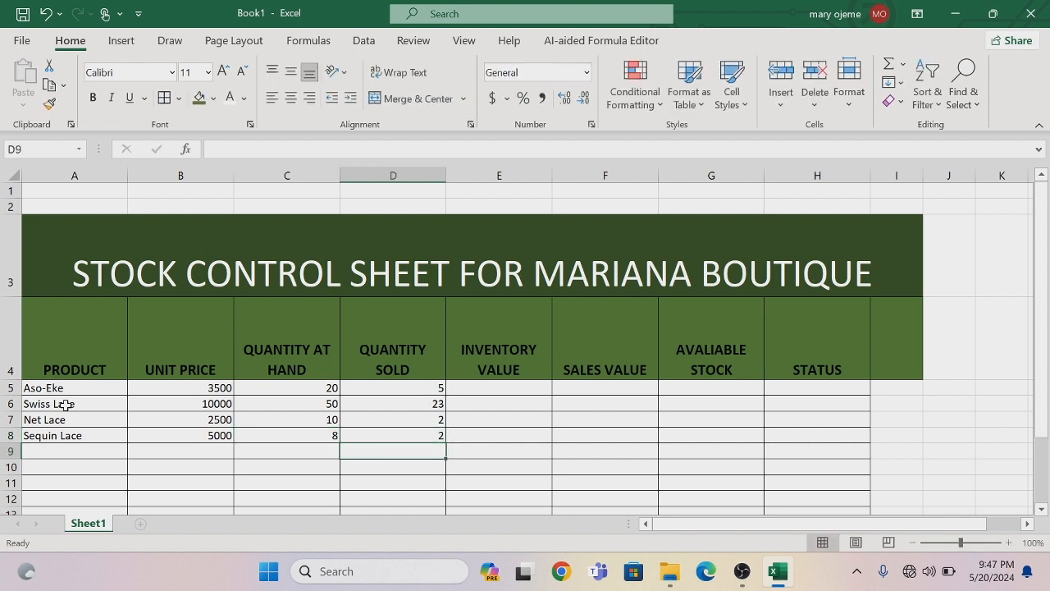
# Enter the fifth product in row 9: French Lace, unit price 4500, quantity at hand 30 and quantity sold 15
pyautogui.press('Left')
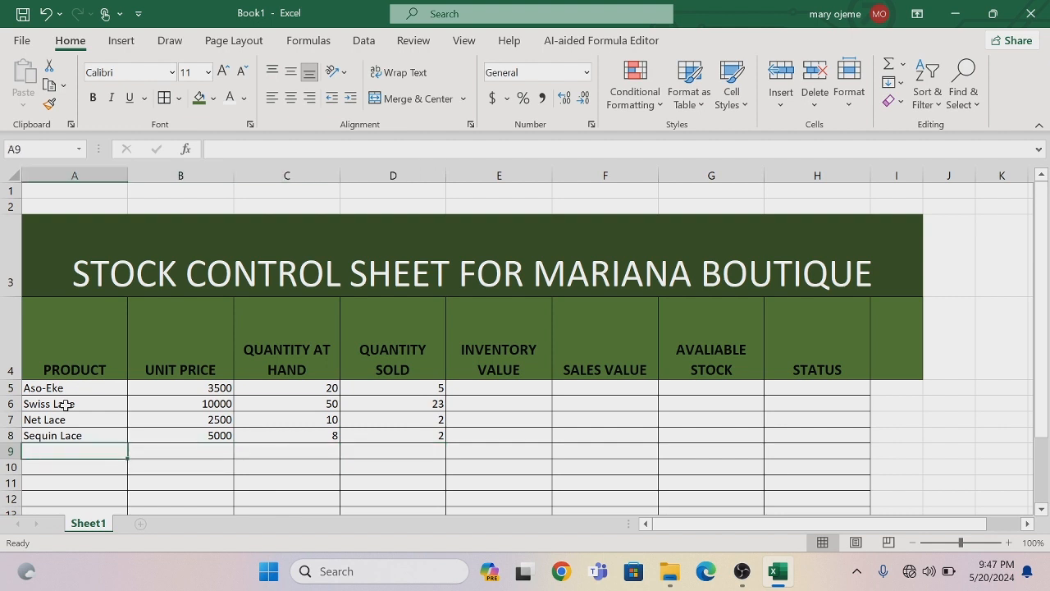
pyautogui.write('Frenc')
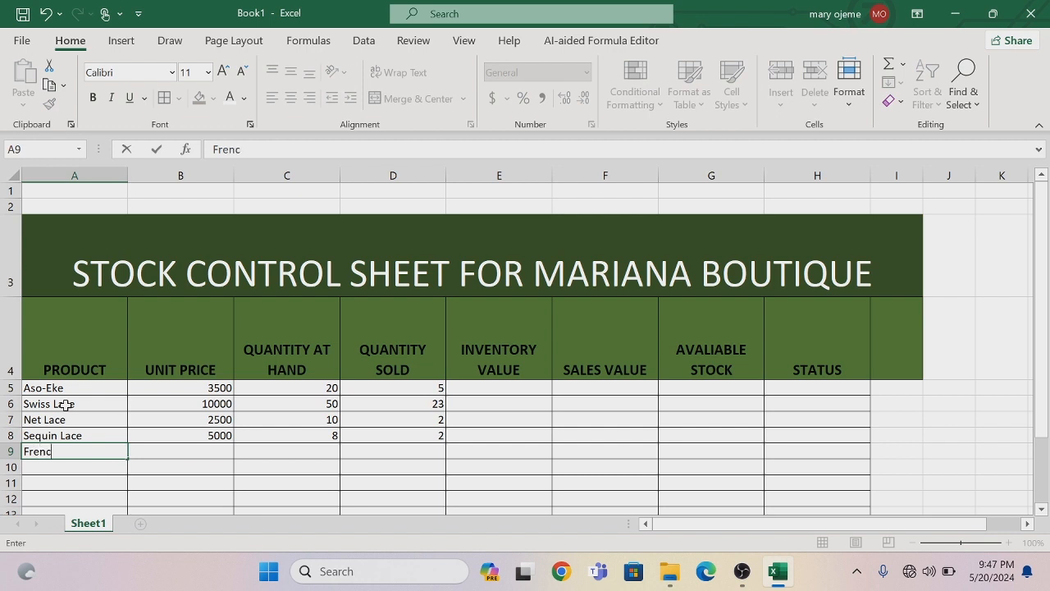
pyautogui.write('h Lace')
pyautogui.press('Tab')
pyautogui.write('4500')
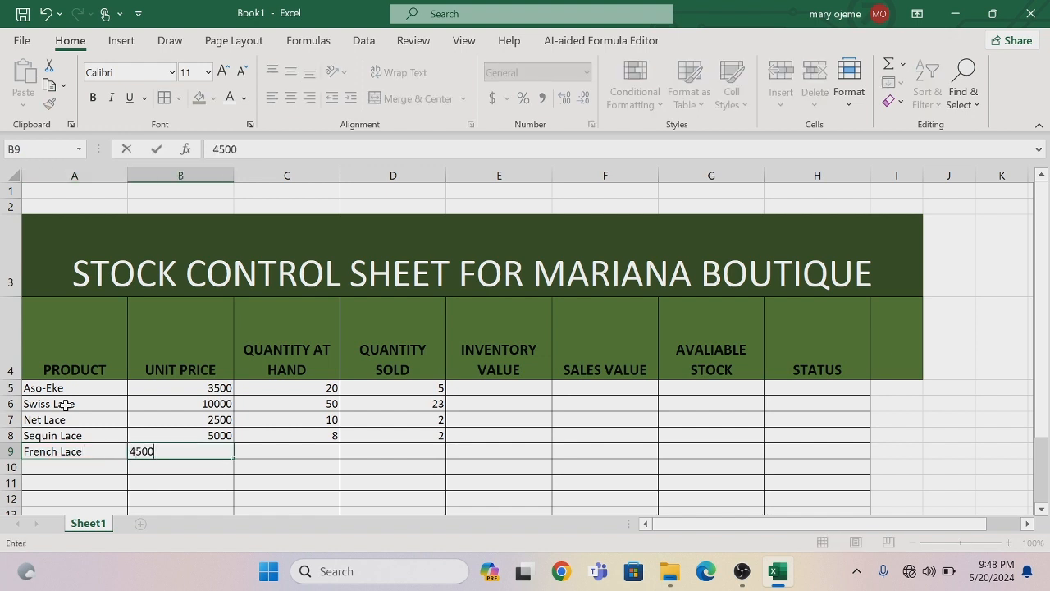
pyautogui.press('Tab')
pyautogui.write('30')
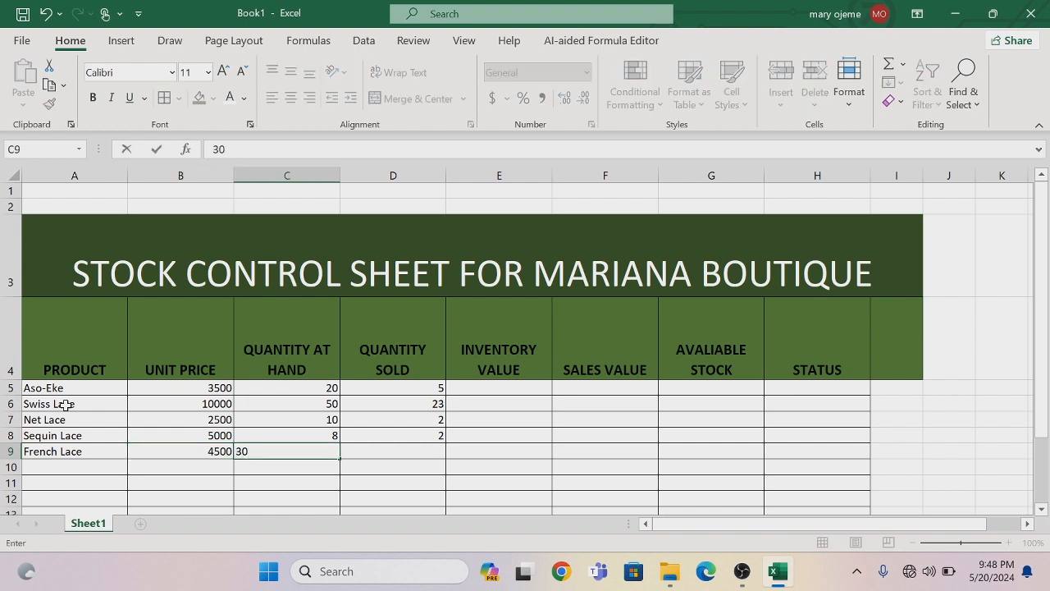
pyautogui.press('Tab')
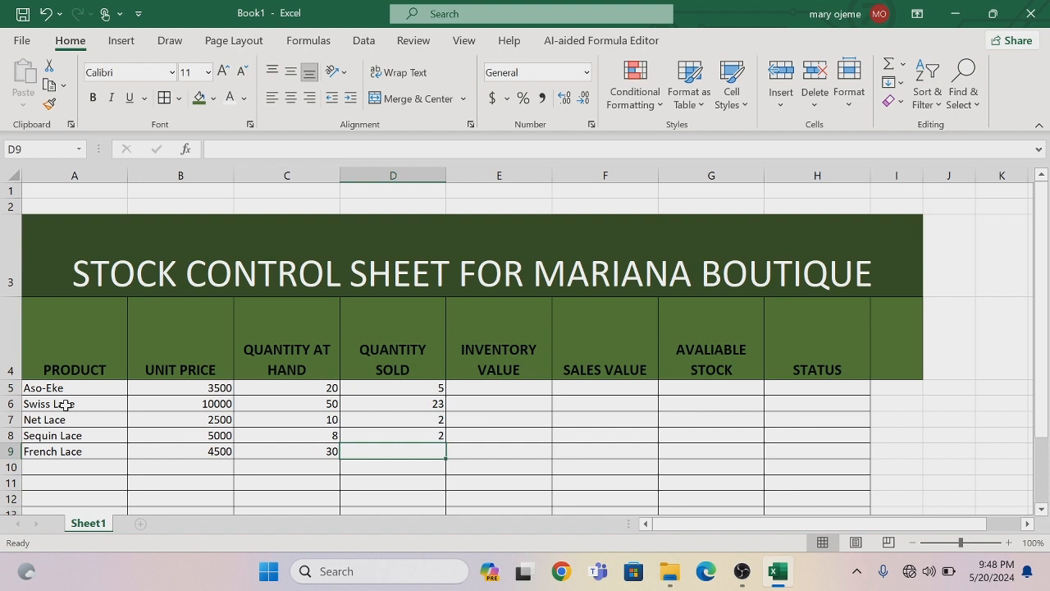
pyautogui.write('1')
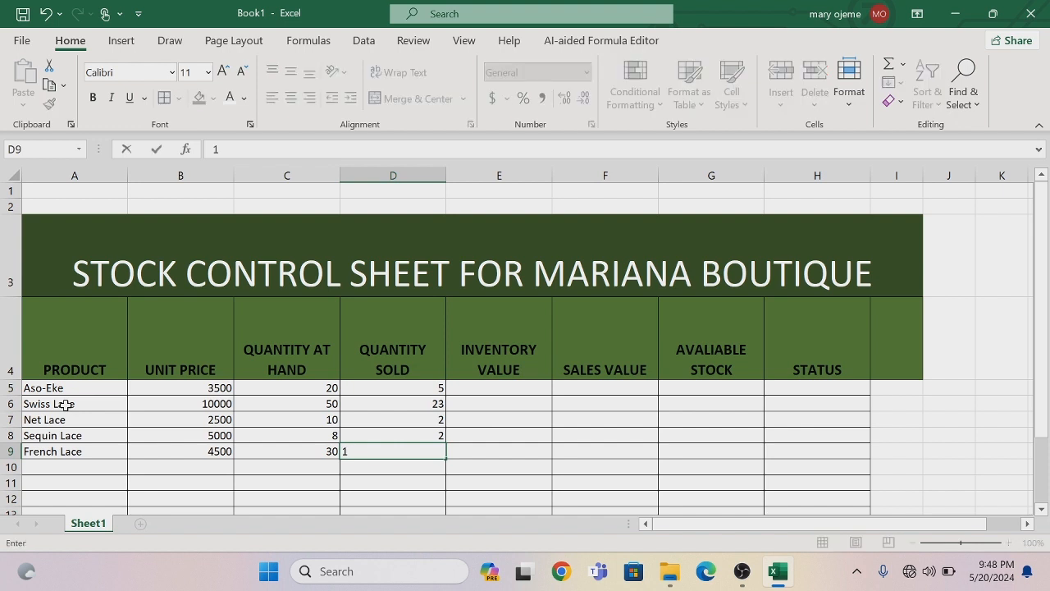
pyautogui.write('5')
pyautogui.press('Return')
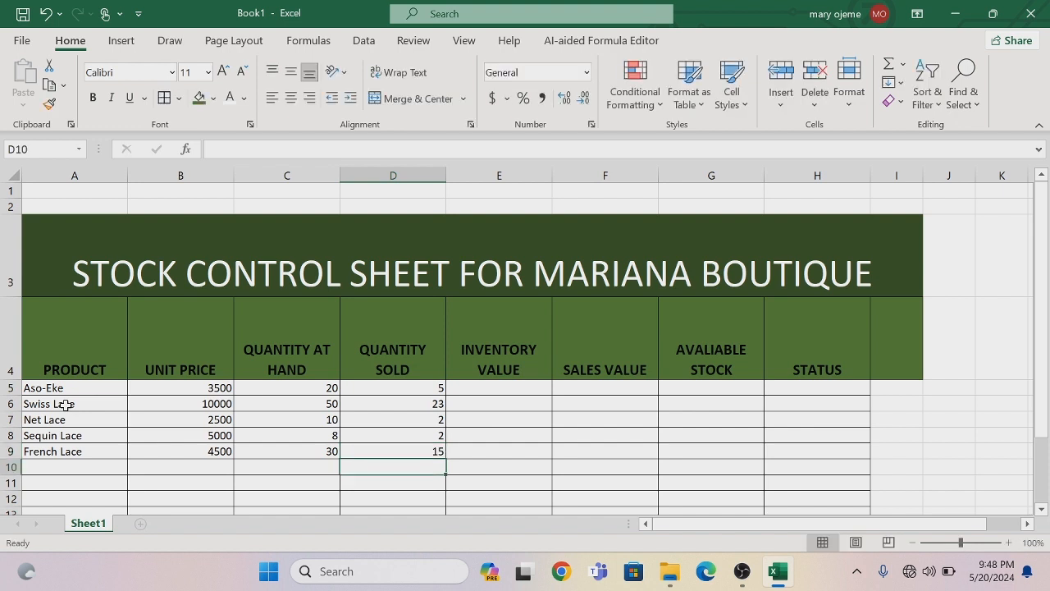
# Enter the sixth product in row 10: Beaded Lace, unit price 30500, quantity at hand 25 and quantity sold 15
pyautogui.press('Left')
pyautogui.press('Left')
pyautogui.press('Left')
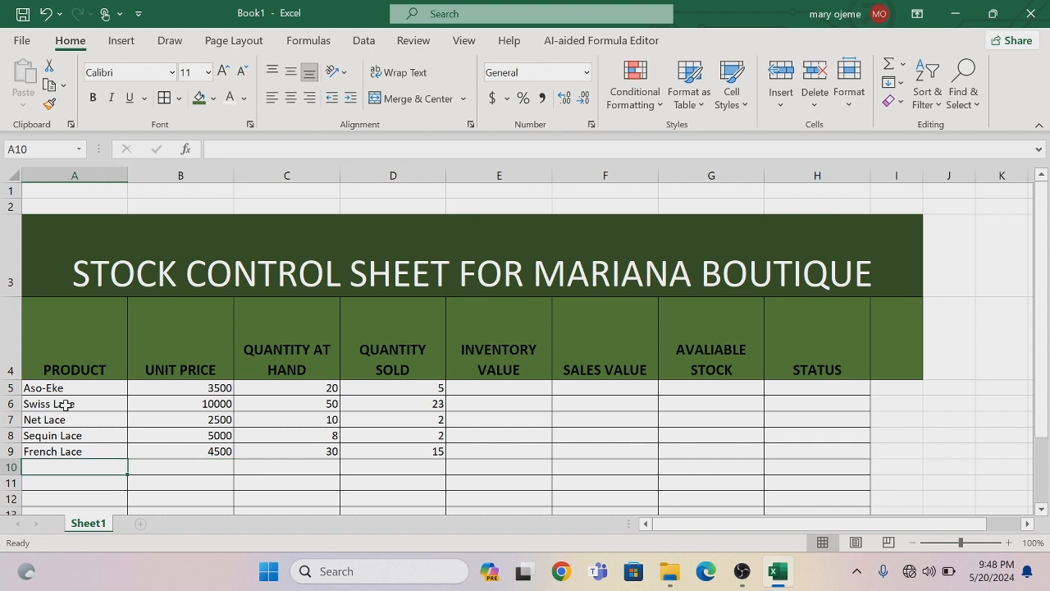
pyautogui.write('B')
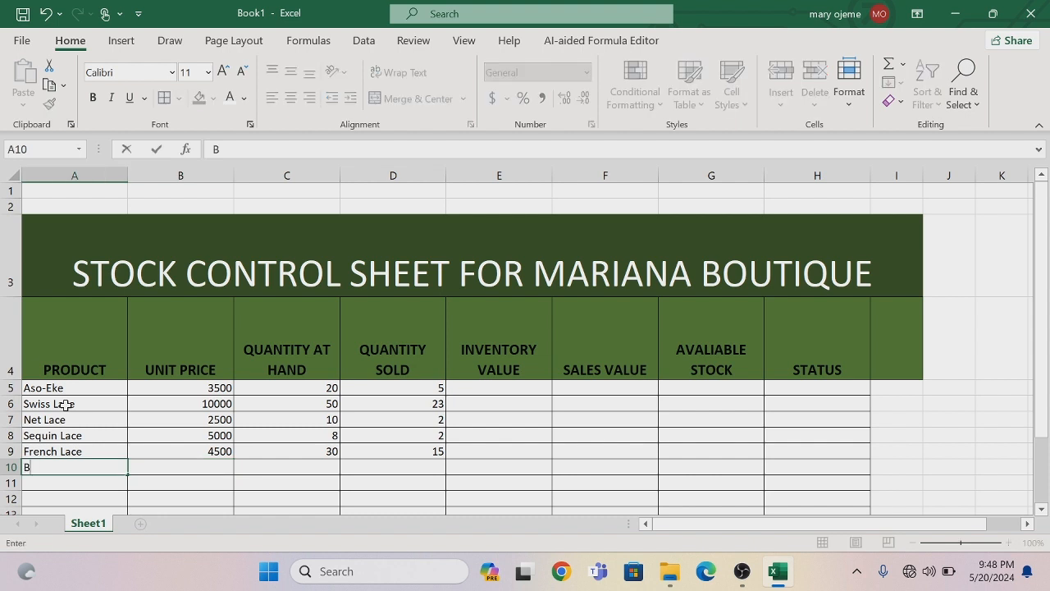
pyautogui.write('eaded Lace')
pyautogui.press('Tab')
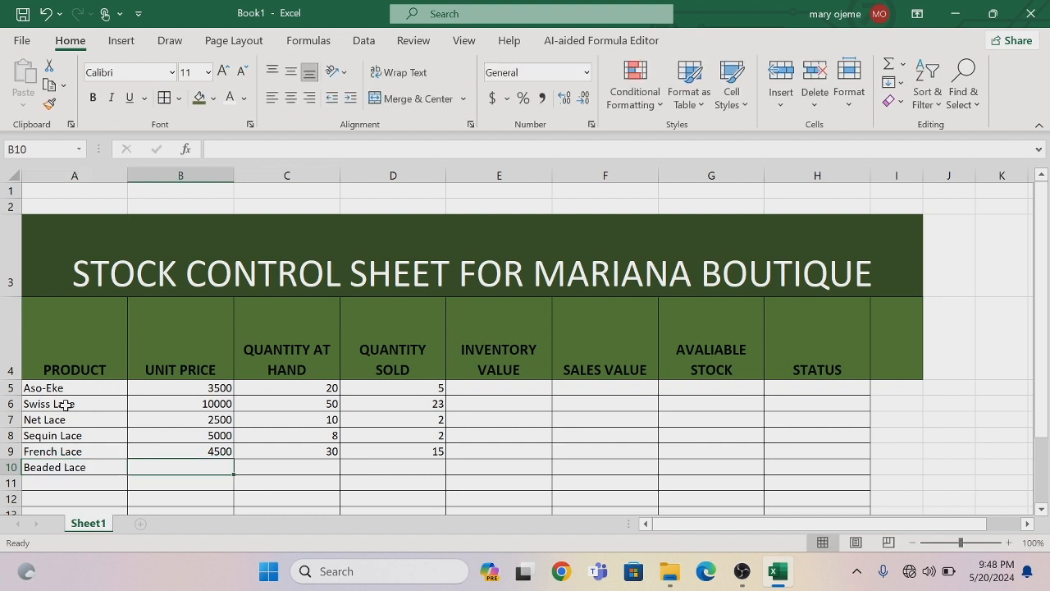
pyautogui.write('30')
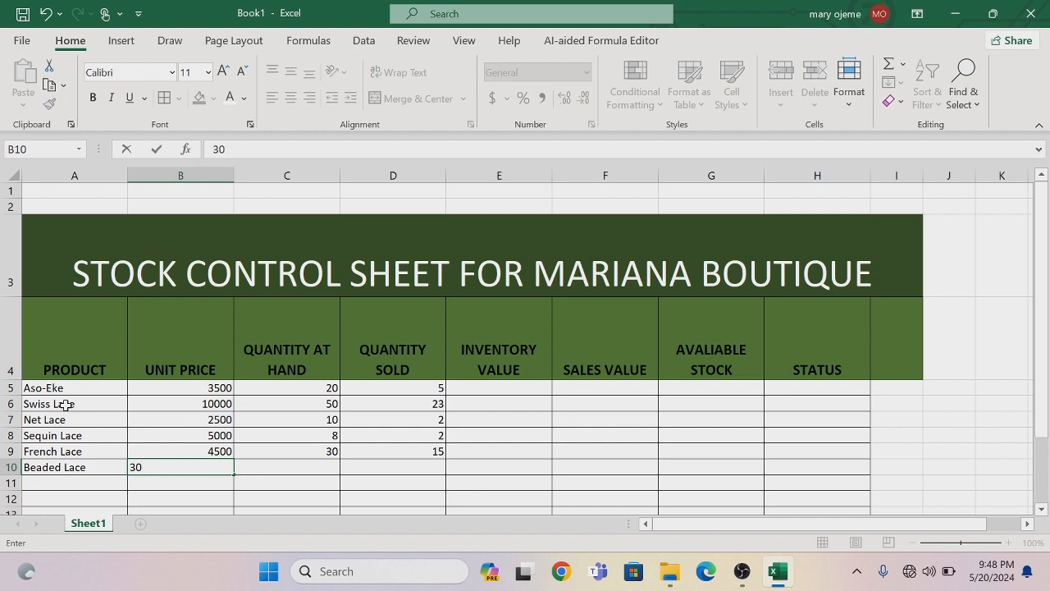
pyautogui.write('500')
pyautogui.press('Tab')
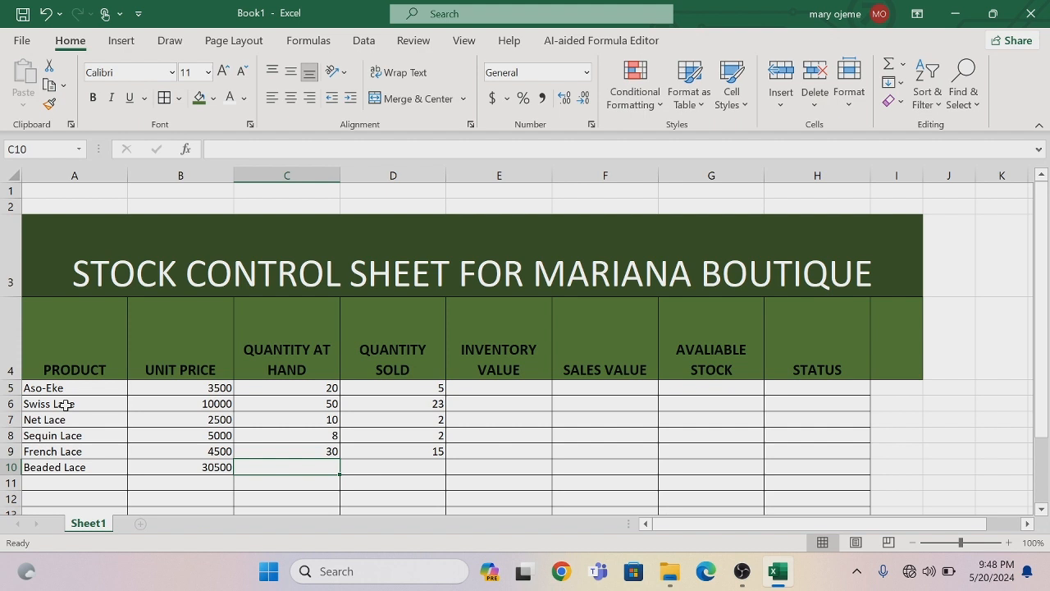
pyautogui.write('25')
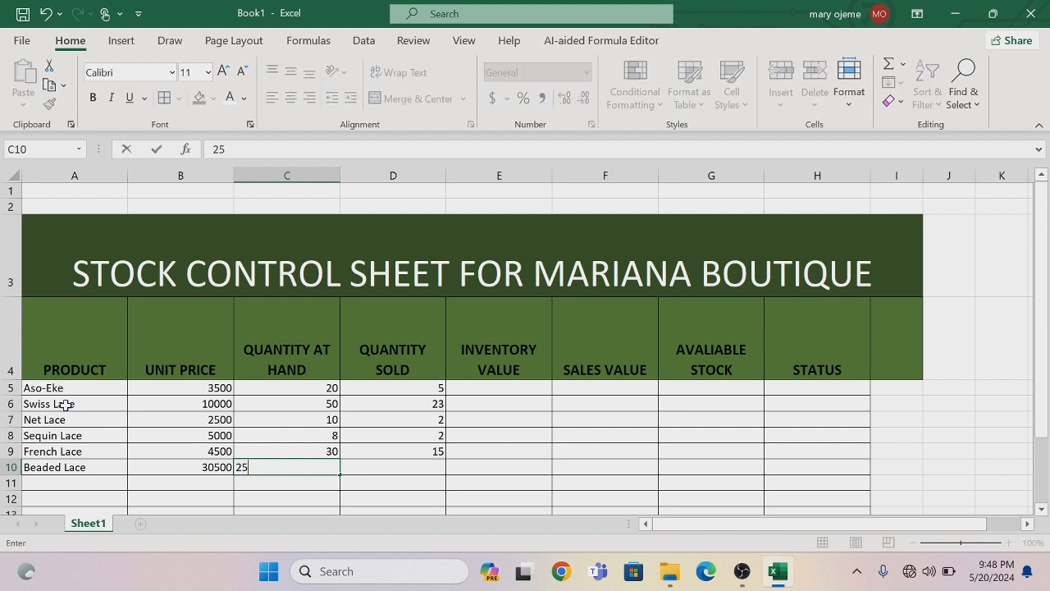
pyautogui.press('Tab')
pyautogui.write('15')
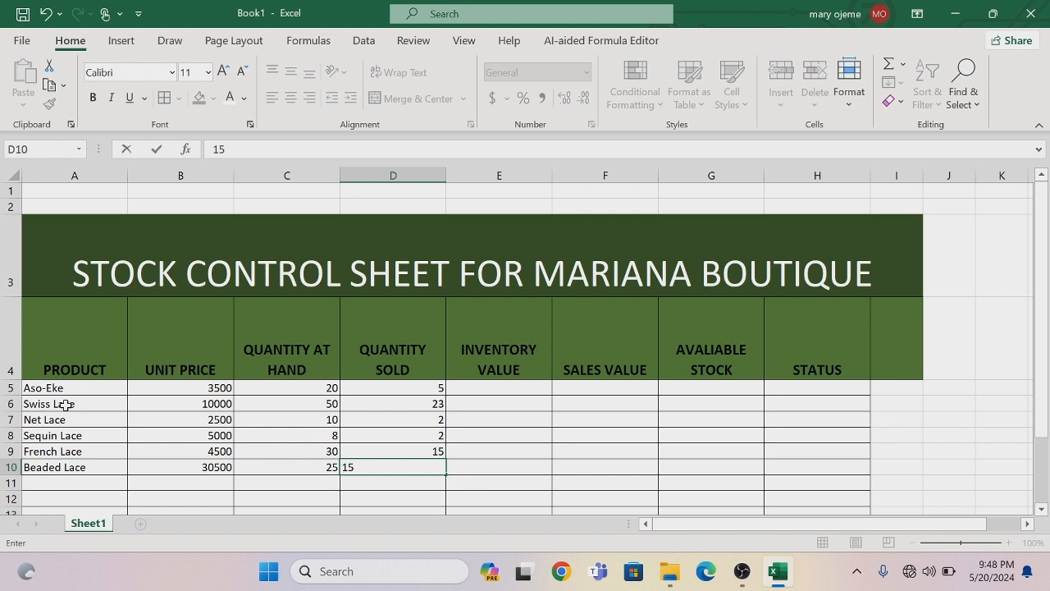
pyautogui.press('Return')
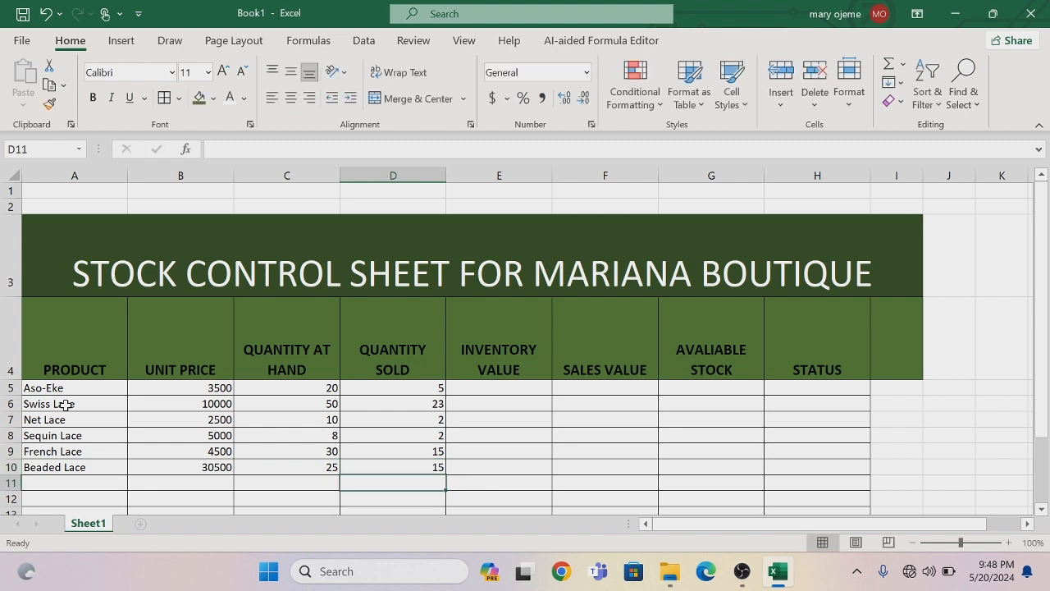
# Enter the seventh product in row 11: Voile Lace, unit price 10500, quantity at hand 20 and quantity sold 5
pyautogui.press('Left')
pyautogui.press('Left')
pyautogui.press('Left')
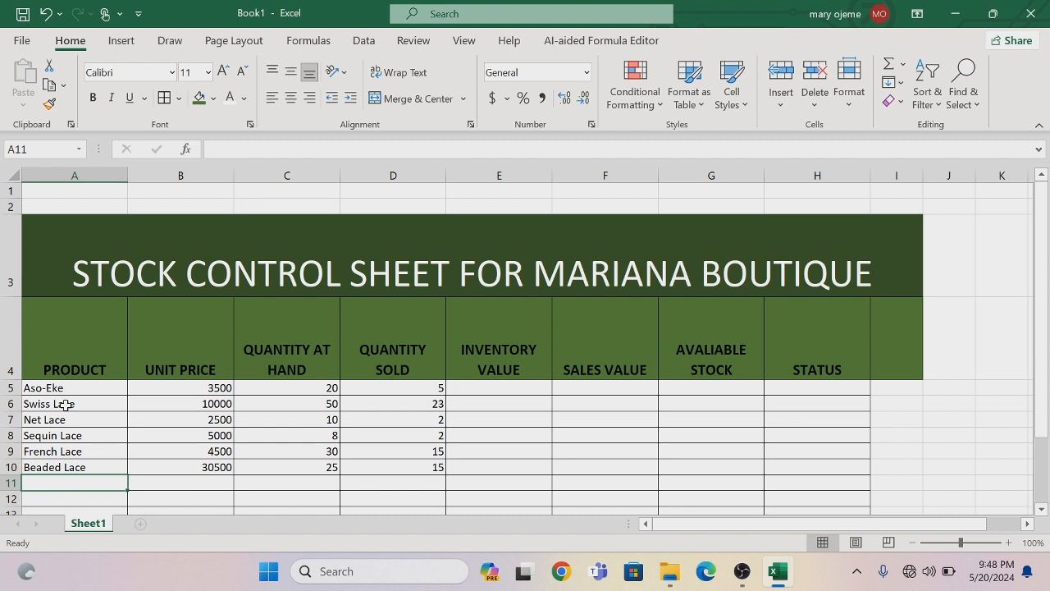
pyautogui.write('V')
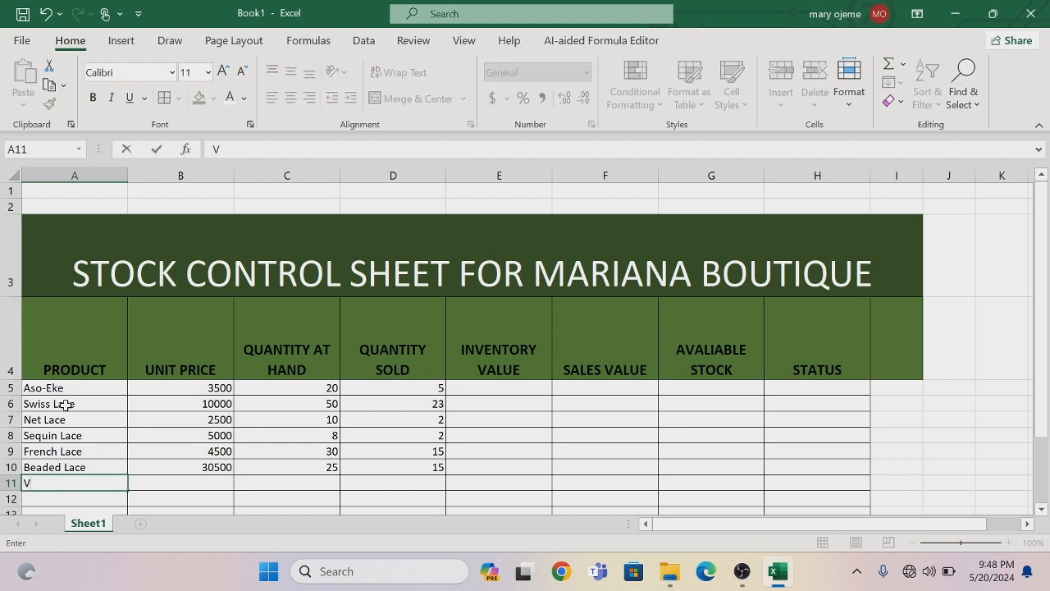
pyautogui.write('oile Lace')
pyautogui.press('Tab')
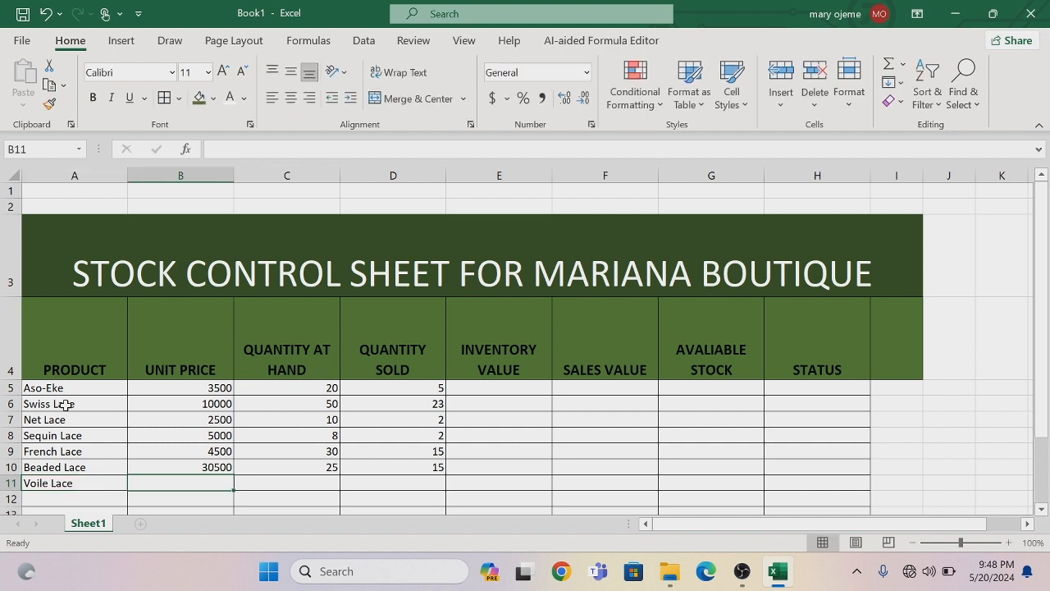
pyautogui.write('10500')
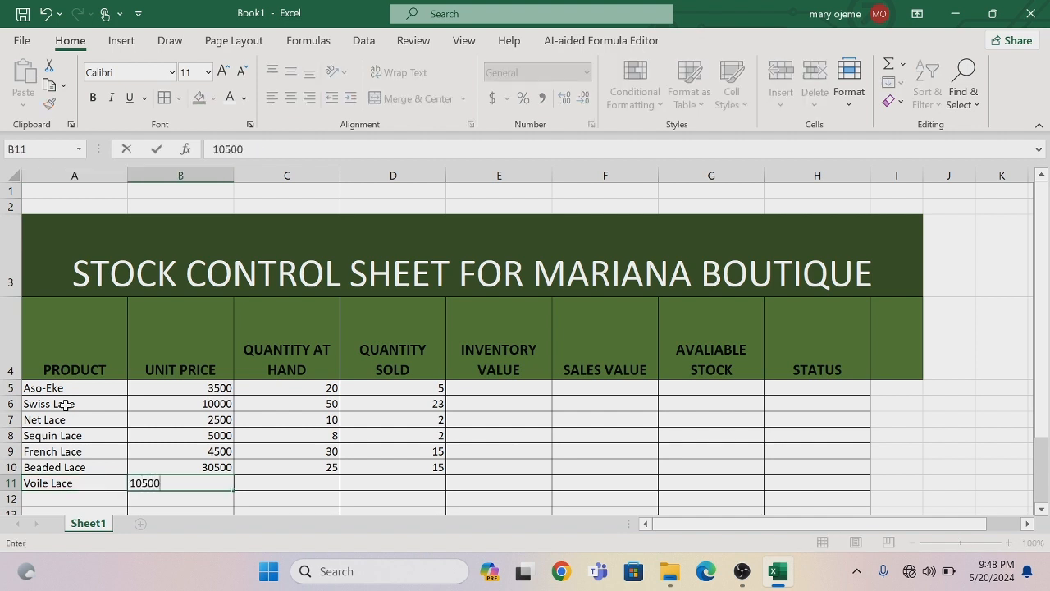
pyautogui.press('Tab')
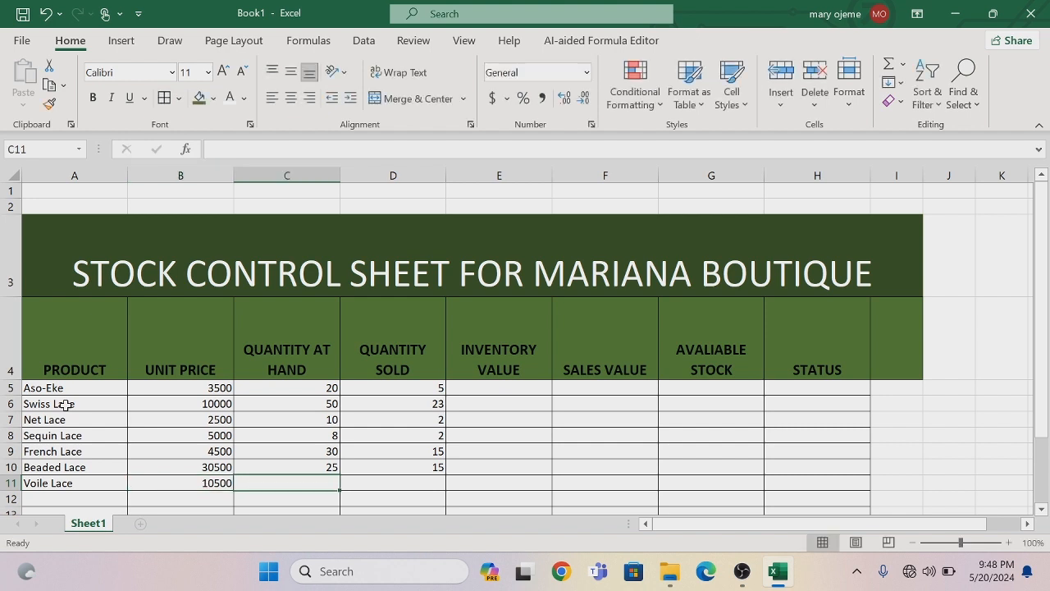
pyautogui.write('2')
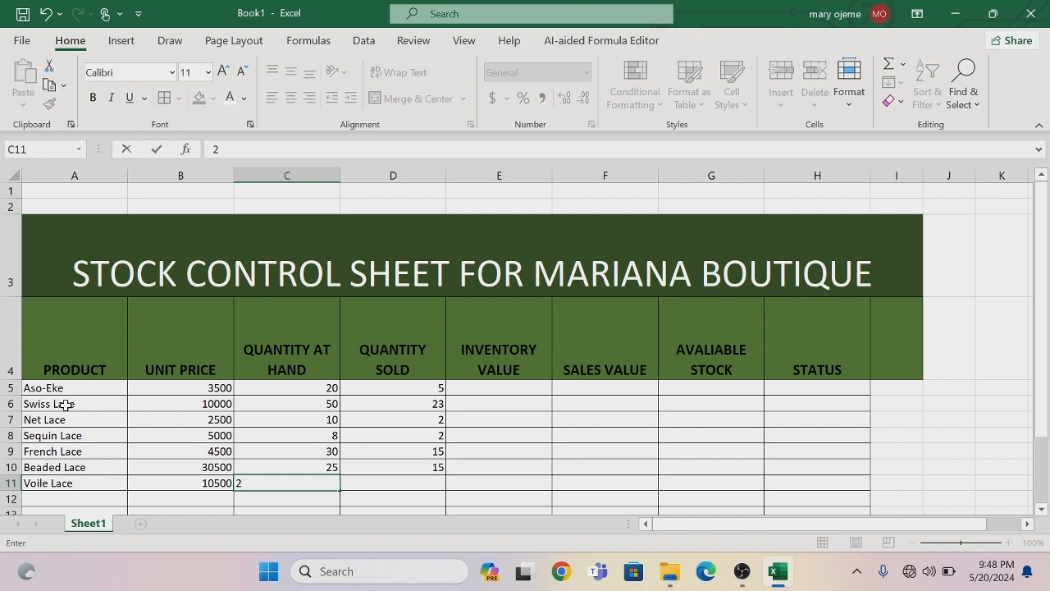
pyautogui.write('0')
pyautogui.press('Tab')
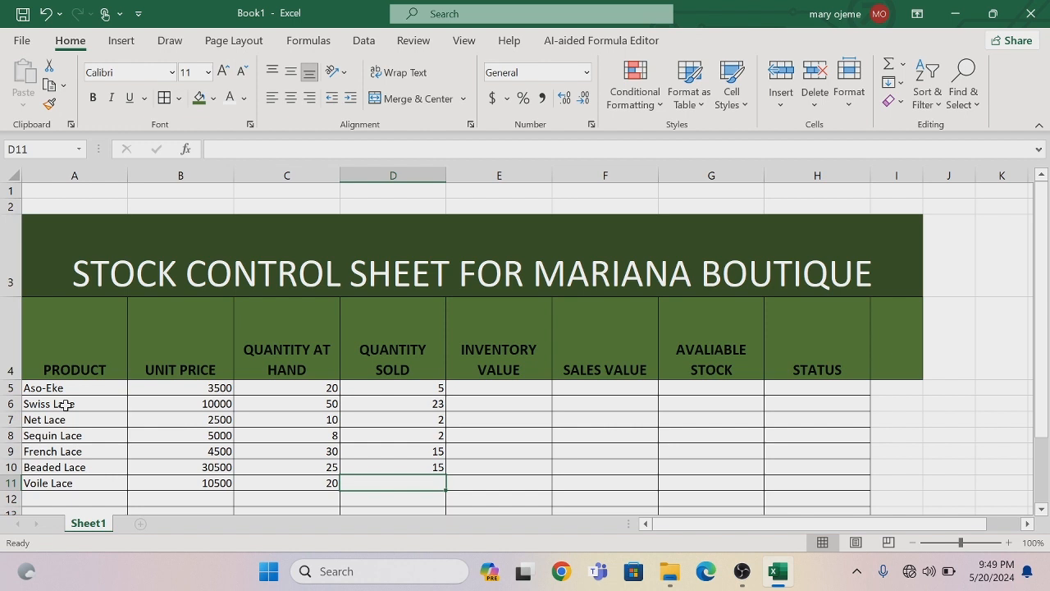
pyautogui.write('5')
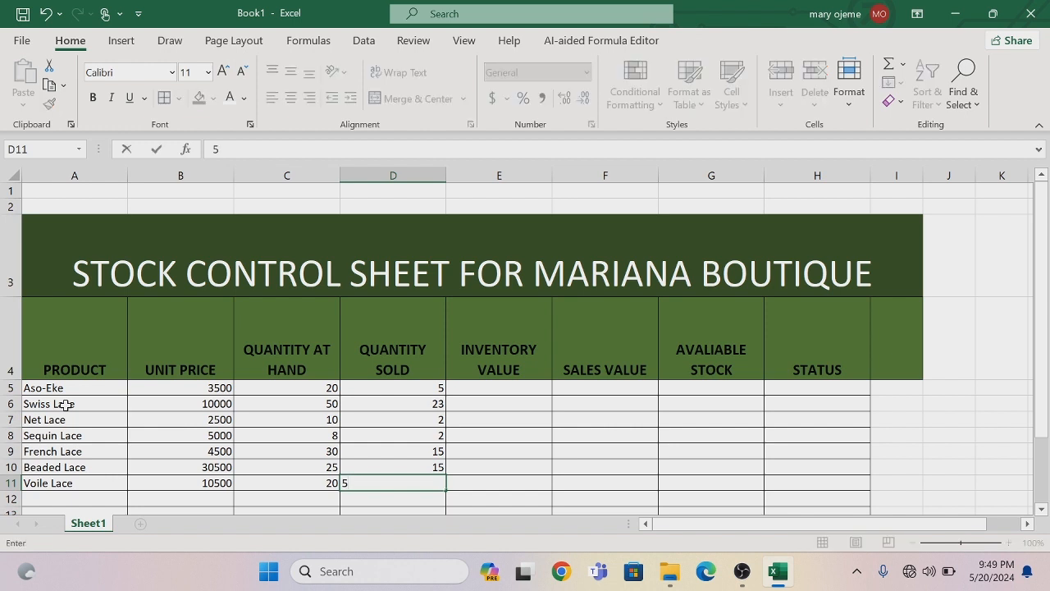
pyautogui.press('Return')
# Enter the eighth product in row 12: Ankara Lace, unit price 7000, quantity at hand 15 and quantity sold 10
pyautogui.press('Left')
pyautogui.press('Left')
pyautogui.press('Left')
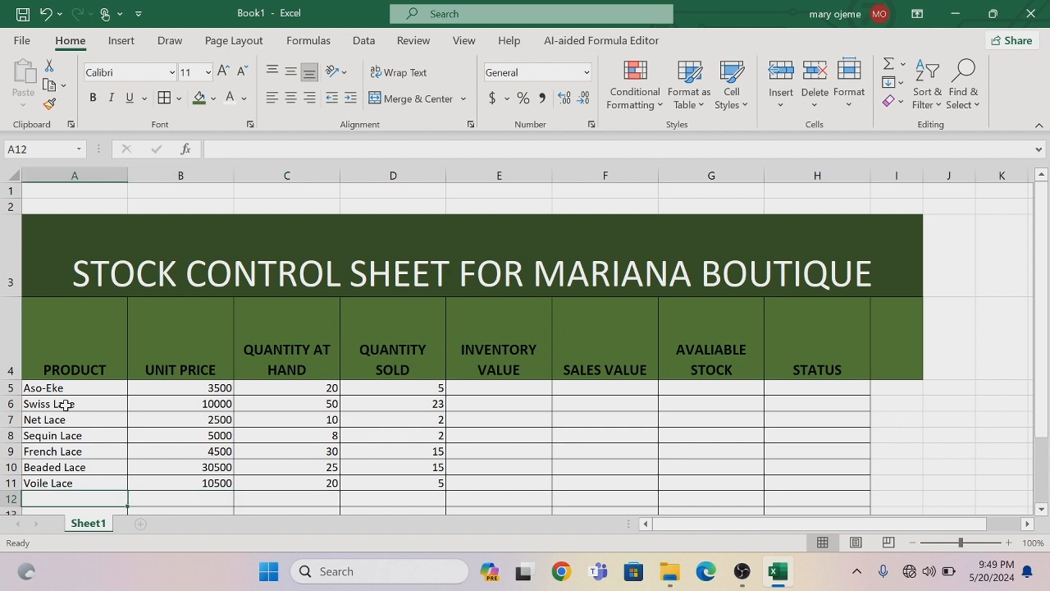
pyautogui.write('An')
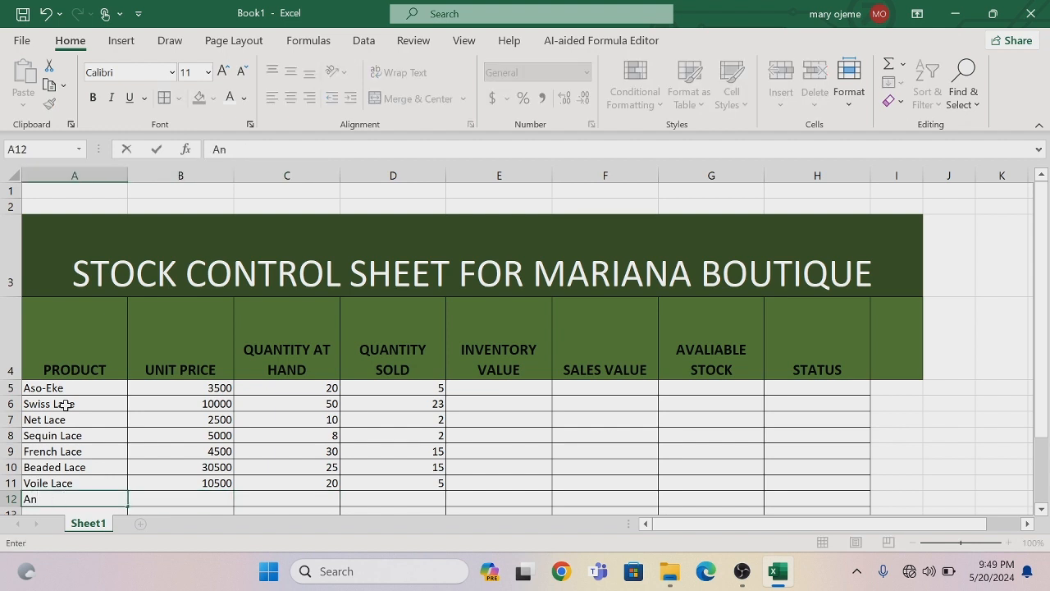
pyautogui.write('kara Lace')
pyautogui.press('Tab')
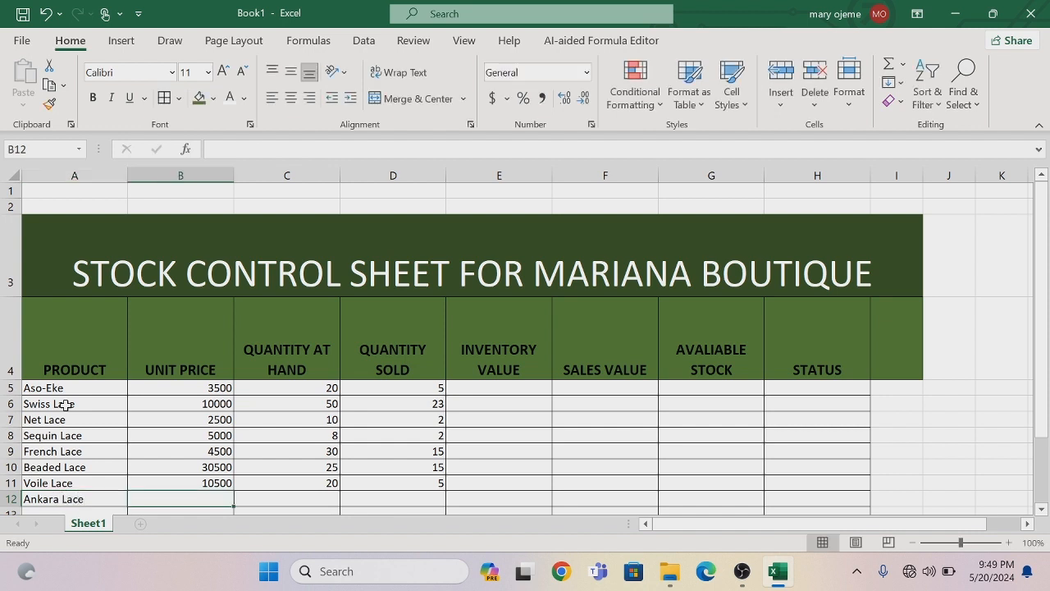
pyautogui.write('7')
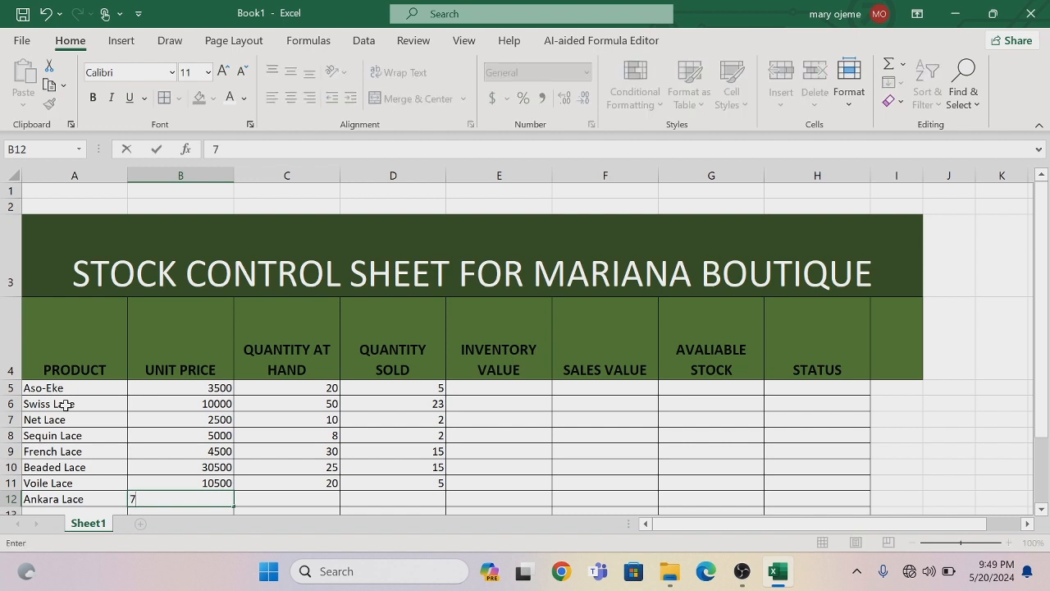
pyautogui.write('000')
pyautogui.press('Tab')
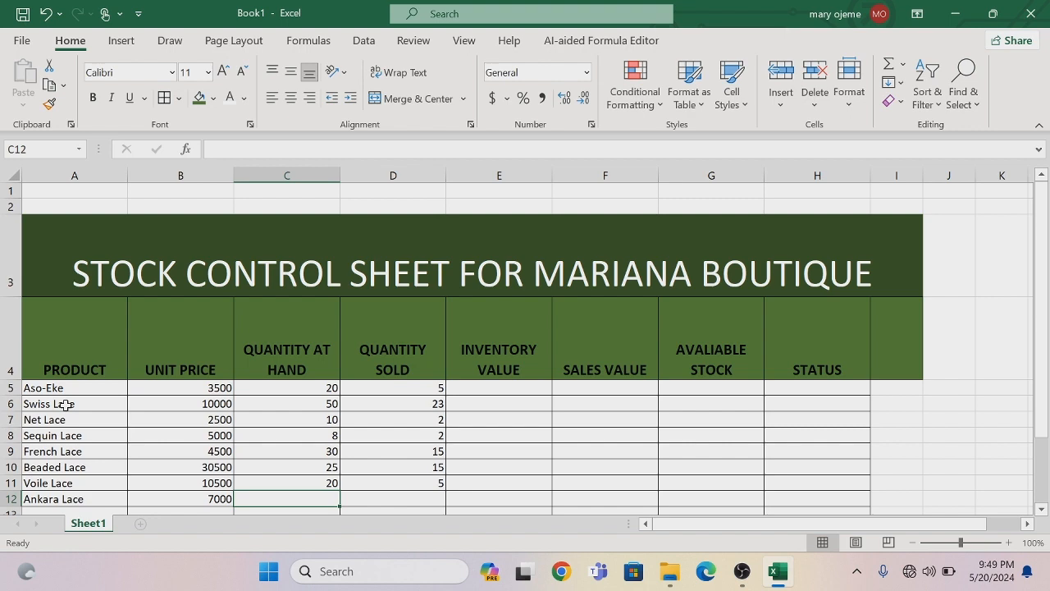
pyautogui.write('15')
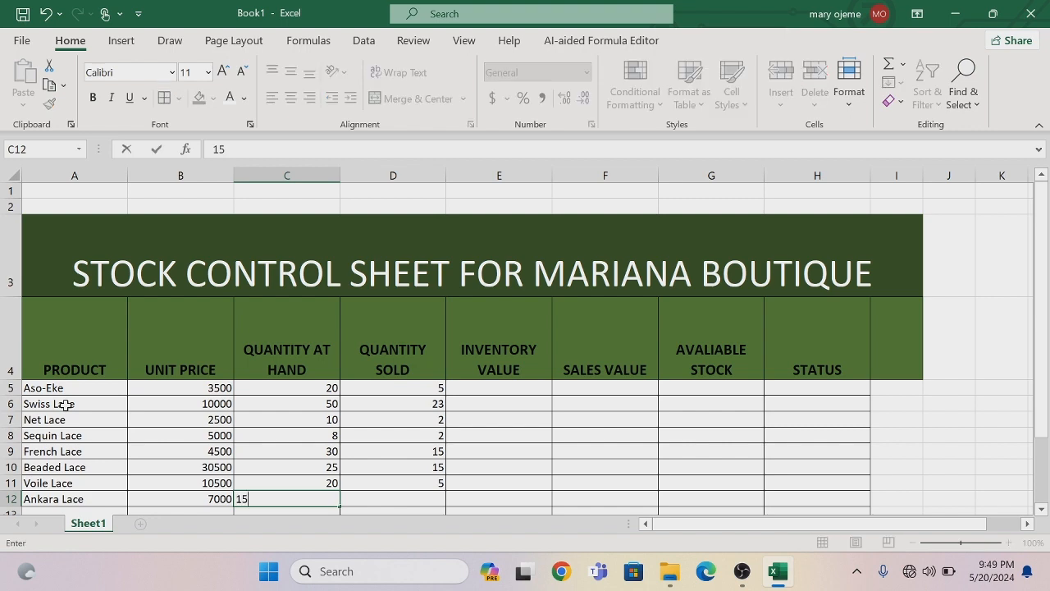
pyautogui.press('Tab')
pyautogui.write('10')
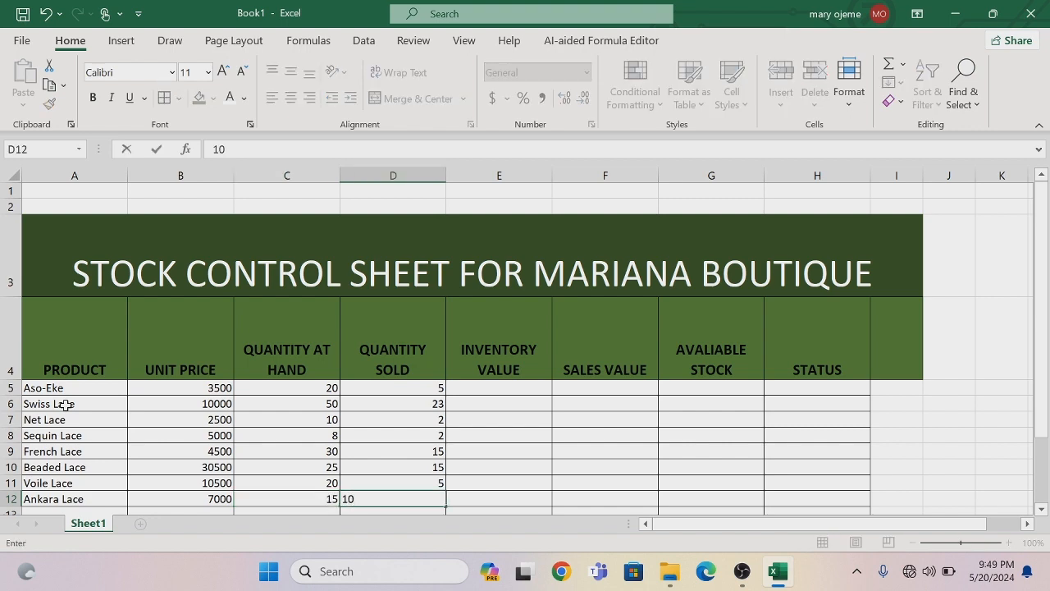
pyautogui.press('Down')
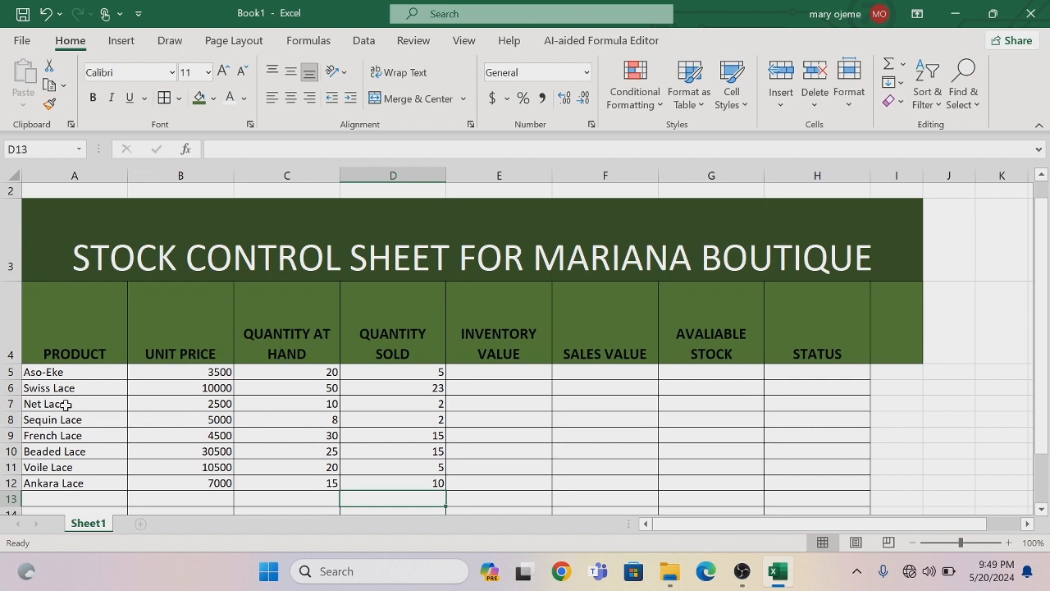
# Enter the ninth product in row 13: Indian Lace, unit price 8500, quantity at hand 10 and quantity sold 5
pyautogui.press('Left')
pyautogui.press('Left')
pyautogui.press('Left')
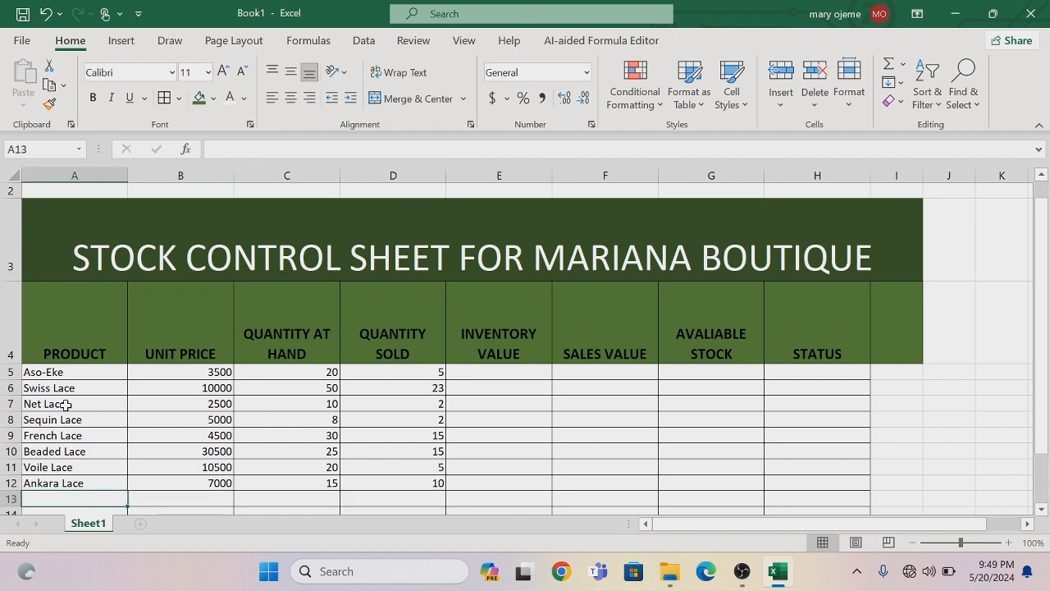
pyautogui.write('I')
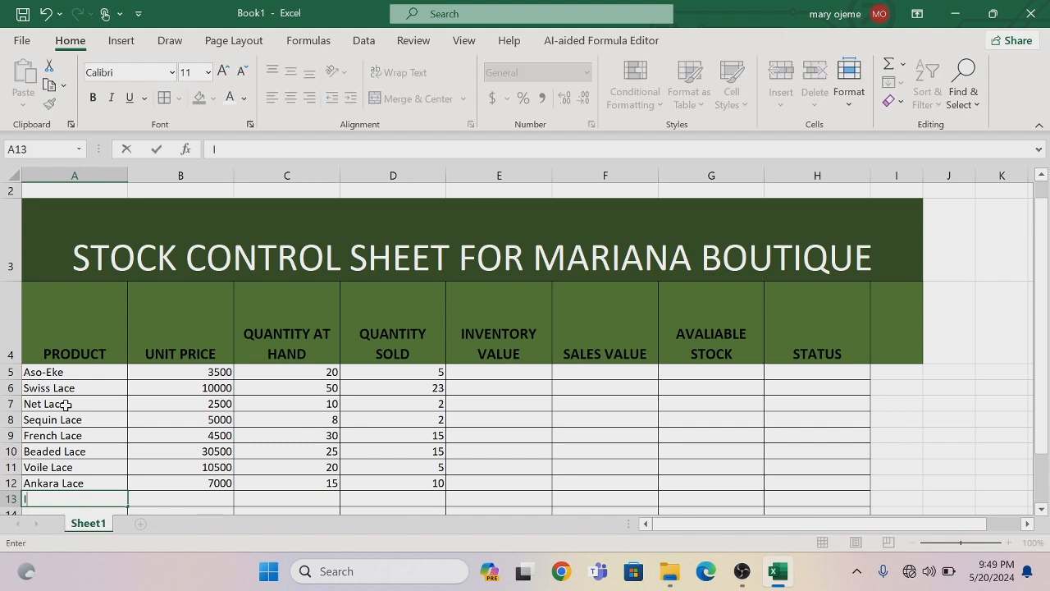
pyautogui.write('ndian Lace')
pyautogui.press('Tab')
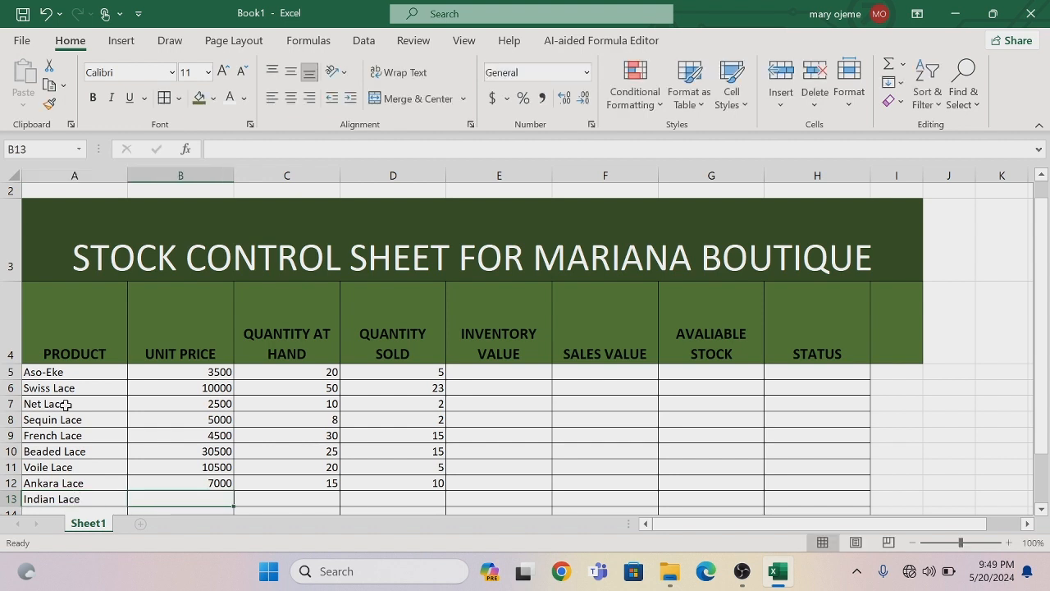
pyautogui.write('8500')
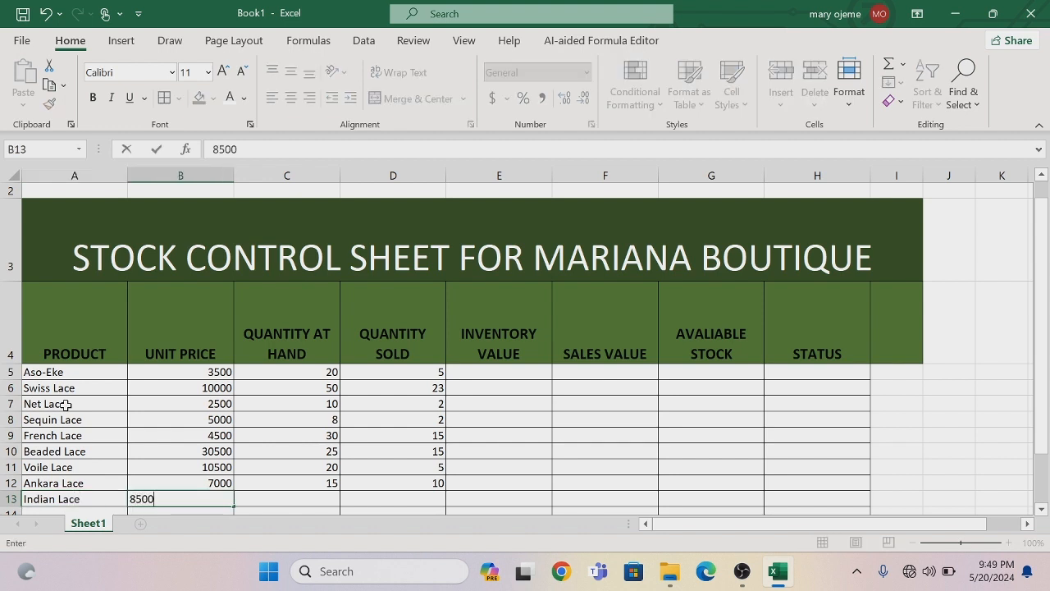
pyautogui.press('Tab')
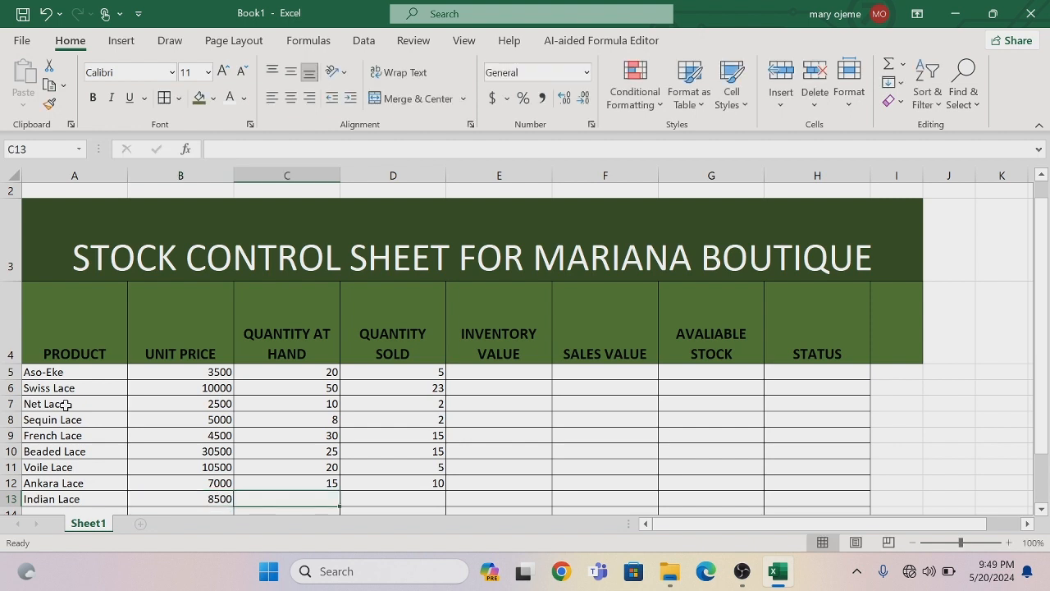
pyautogui.write('10')
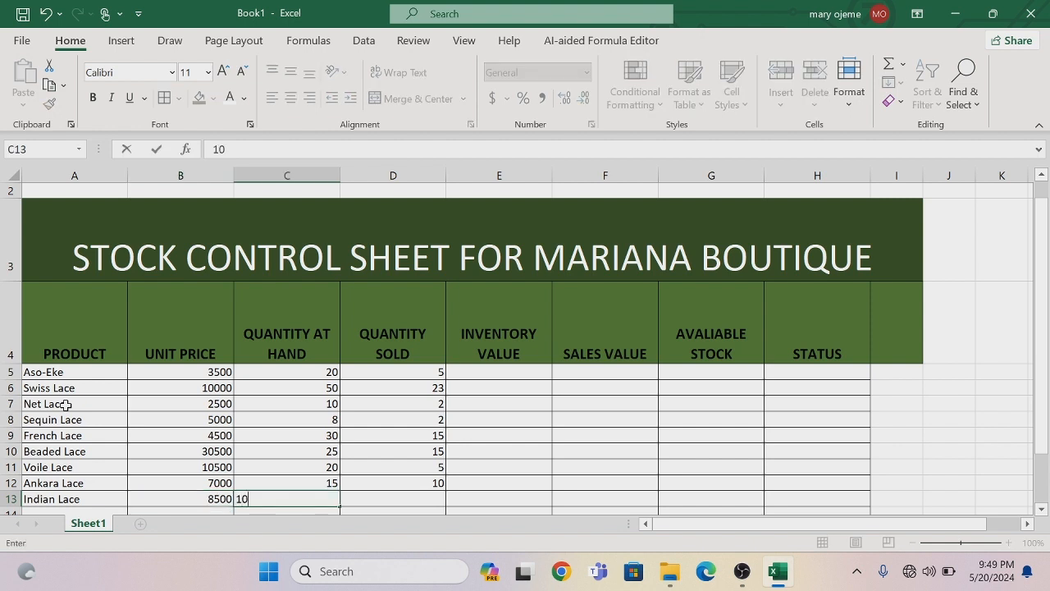
pyautogui.press('Tab')
pyautogui.write('5')
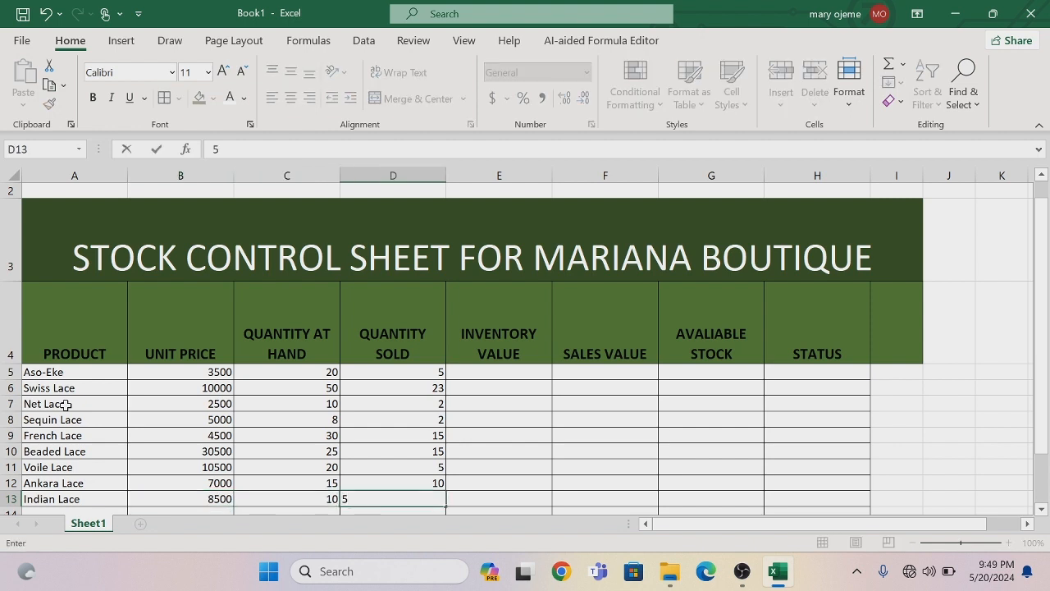
pyautogui.press('Return')
# Enter the tenth product in row 14: Chantilly Lace, unit price 2500, quantity at hand 12 and quantity sold 2
pyautogui.press('Left')
pyautogui.press('Left')
pyautogui.press('Left')
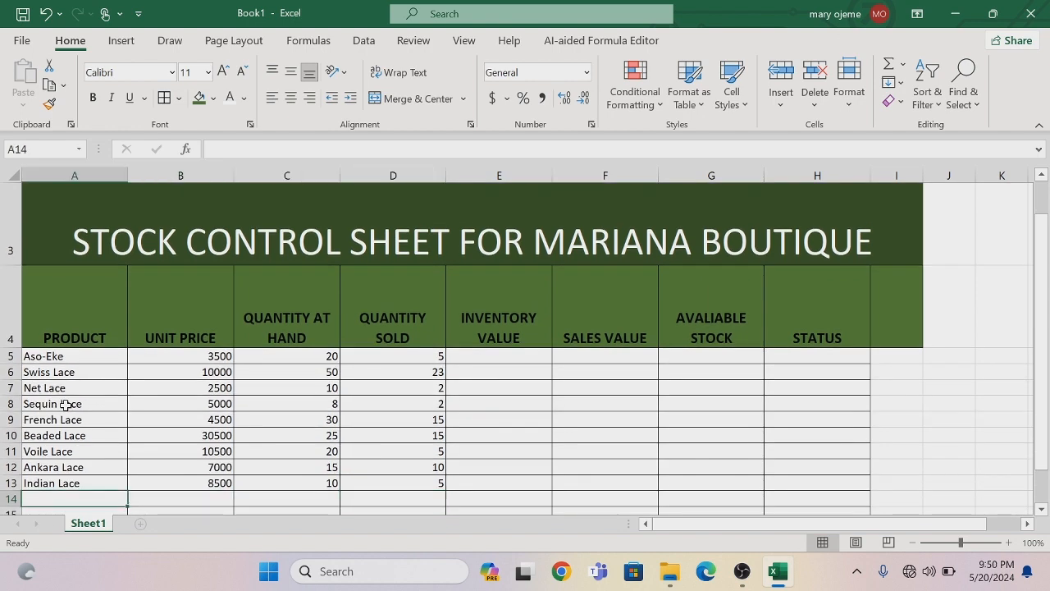
pyautogui.write('C')
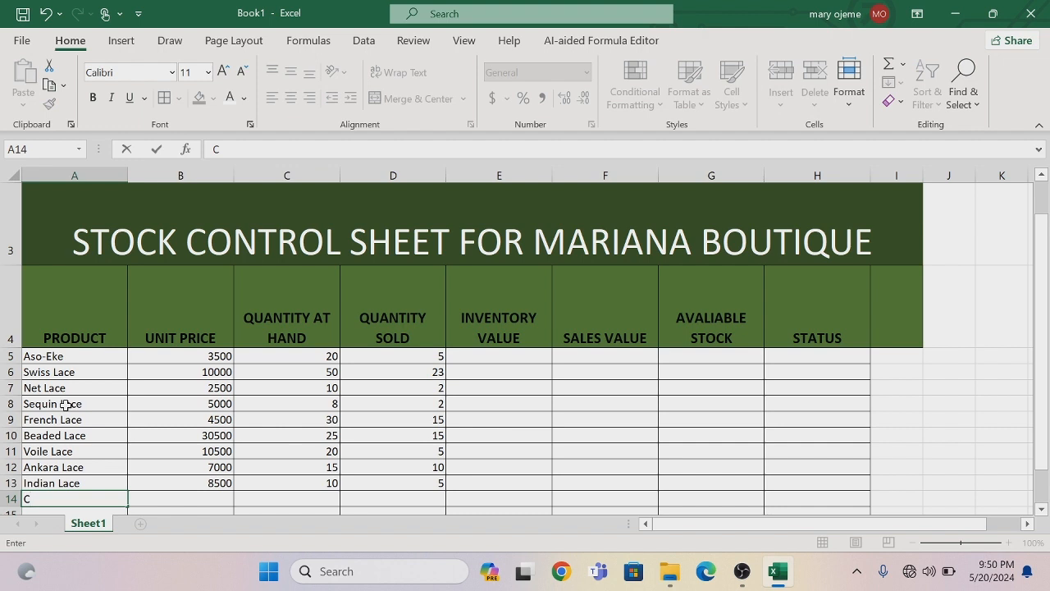
pyautogui.write('hantilly Lace')
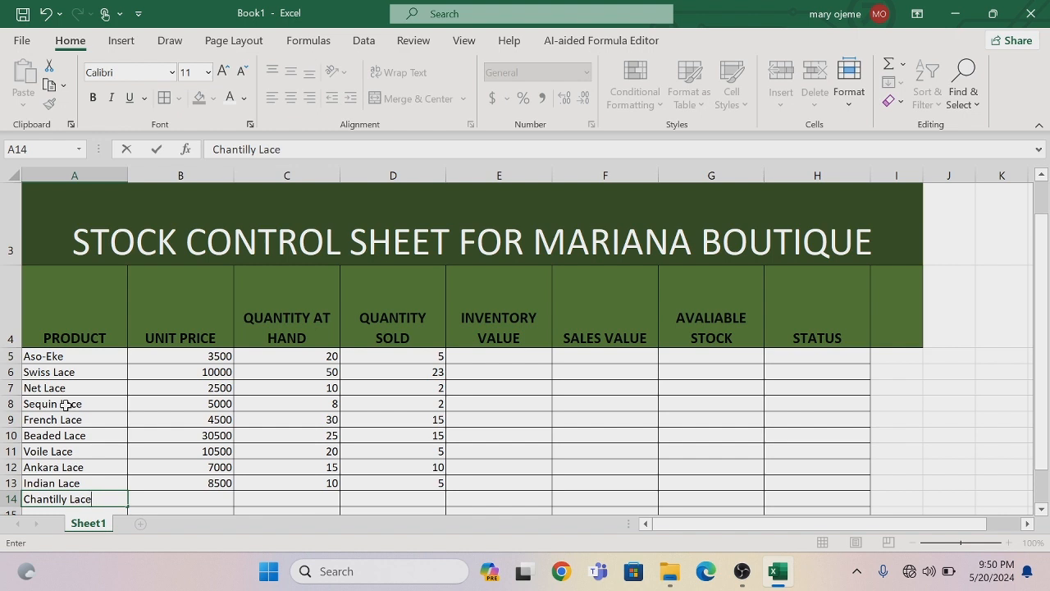
pyautogui.press('Tab')
pyautogui.write('2500')
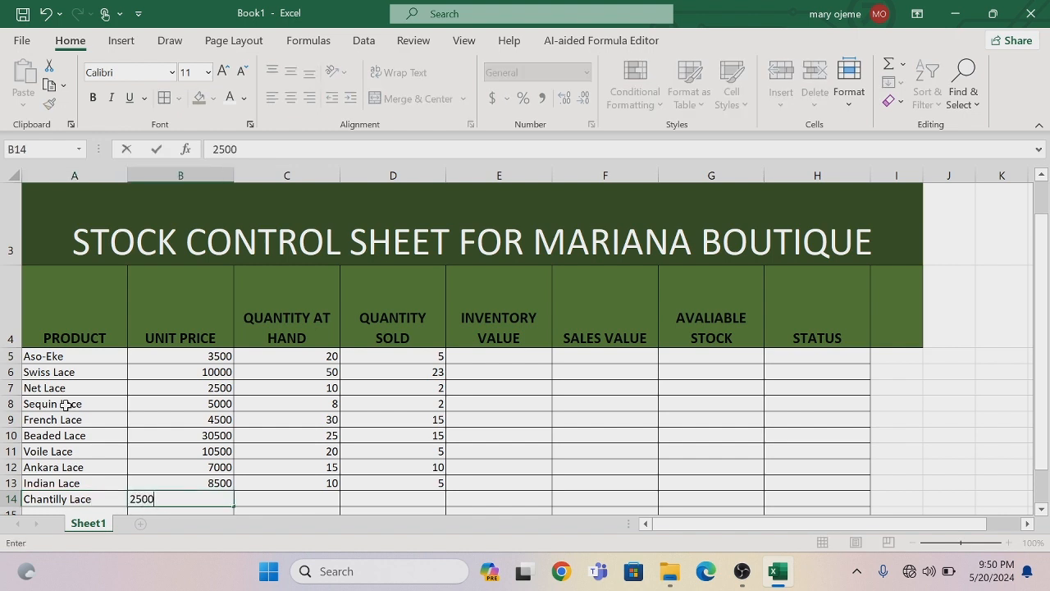
pyautogui.press('Tab')
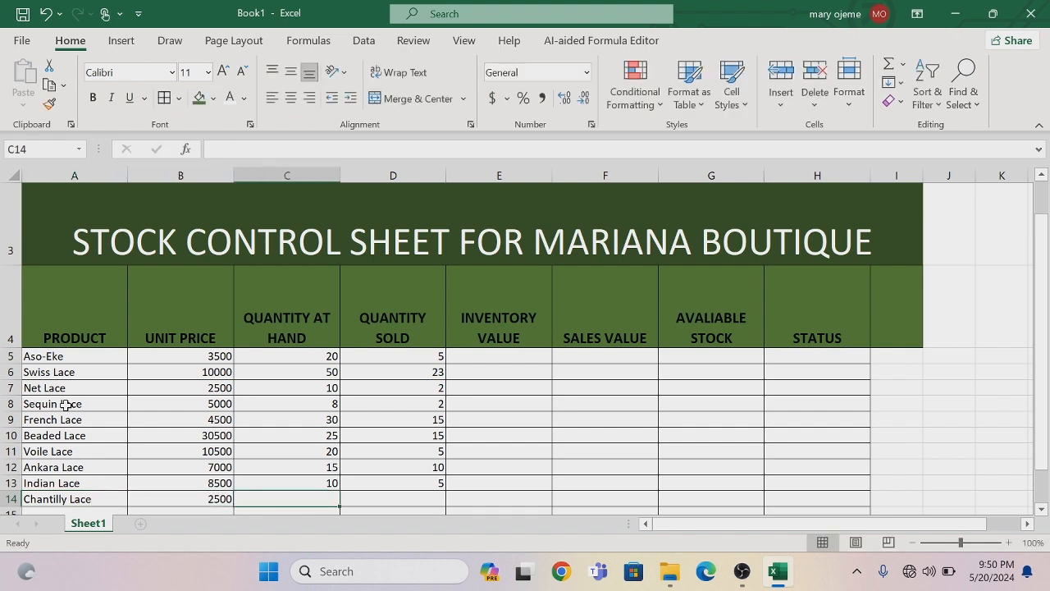
pyautogui.write('12')
pyautogui.press('Tab')
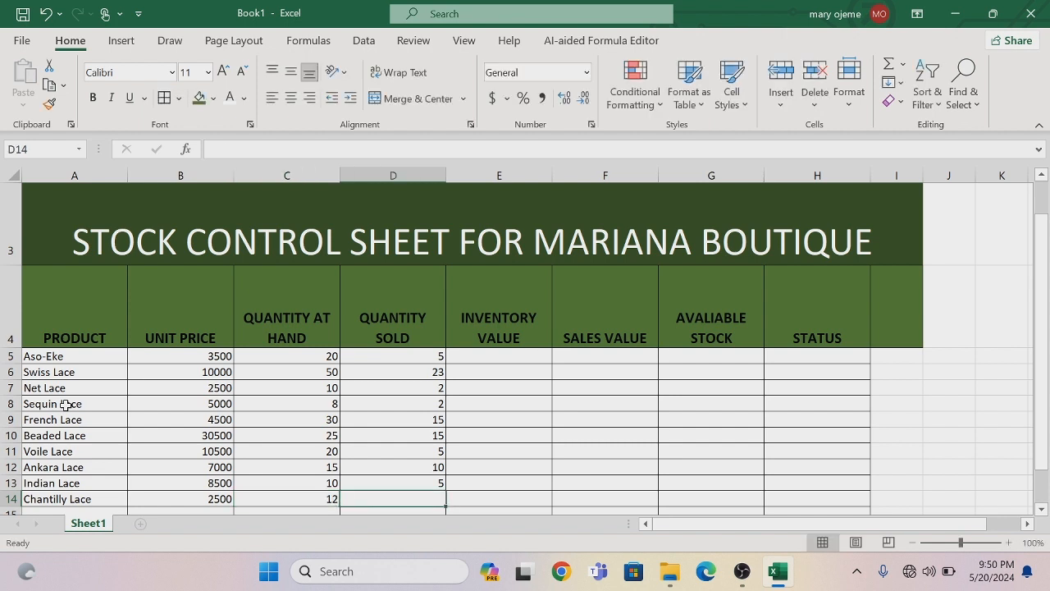
pyautogui.write('2')
pyautogui.press('Tab')
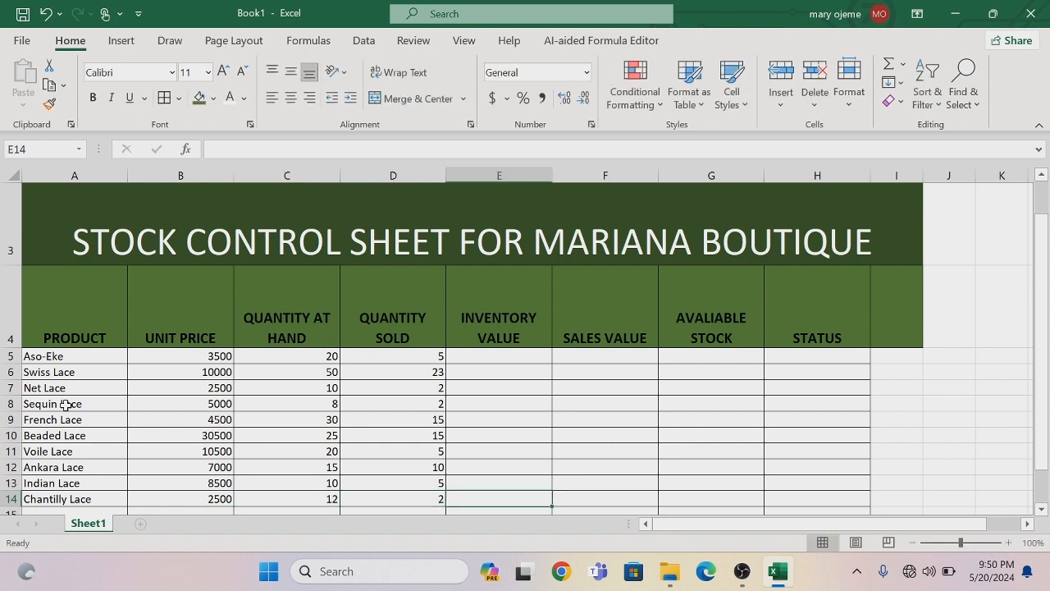
# Calculate the inventory value in E5 with =PRODUCT(B5:C5) and fill the formula down to E14
pyautogui.press('Up')
pyautogui.press('Up')
pyautogui.press('Up')
pyautogui.press('Up')
pyautogui.press('Up')
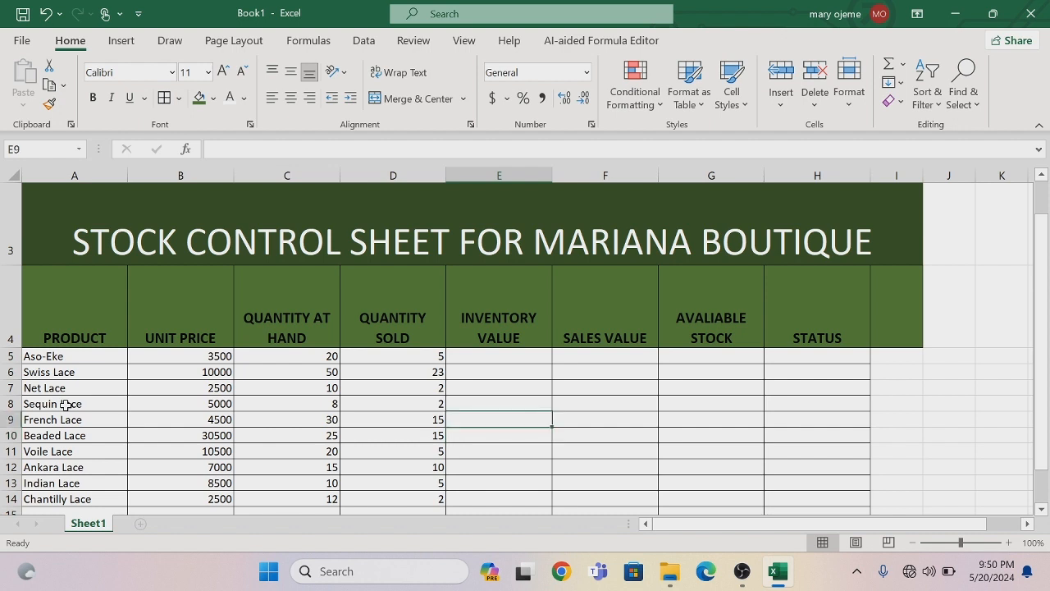
pyautogui.press('Up')
pyautogui.press('Up')
pyautogui.press('Up')
pyautogui.press('Up')
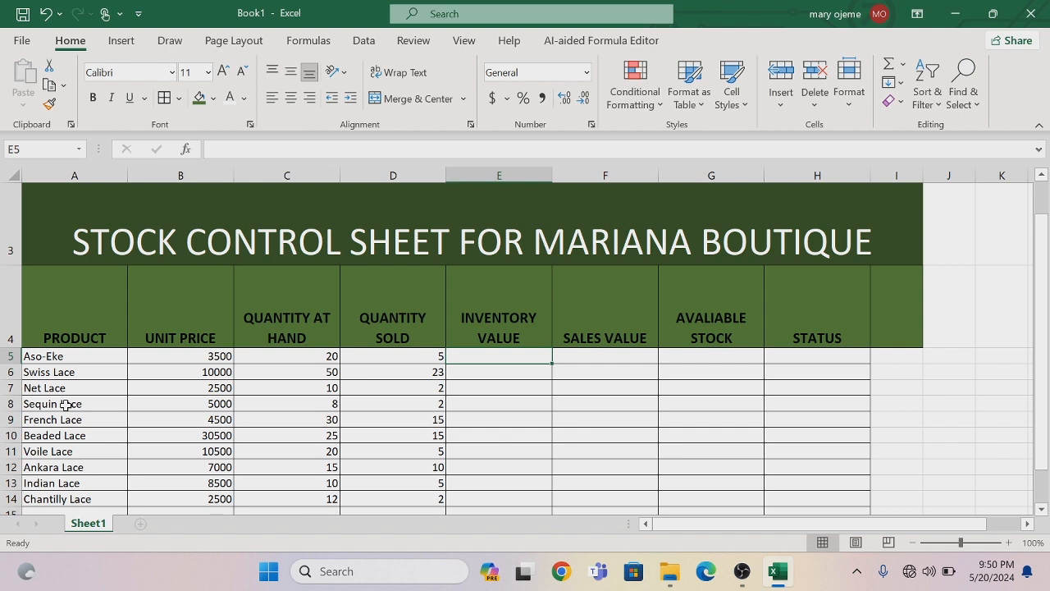
pyautogui.write('=')
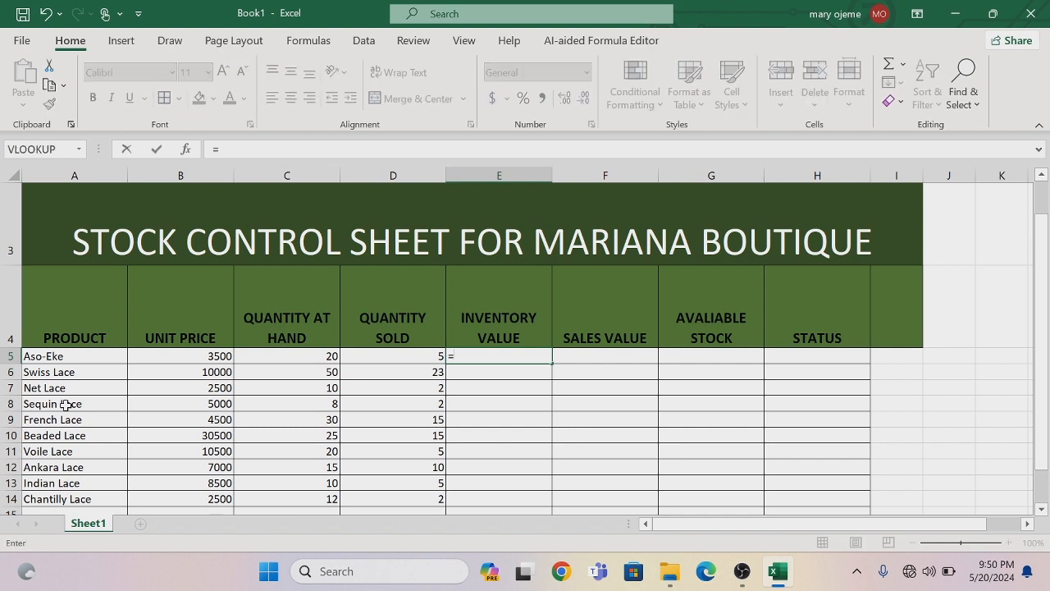
pyautogui.write('pr')
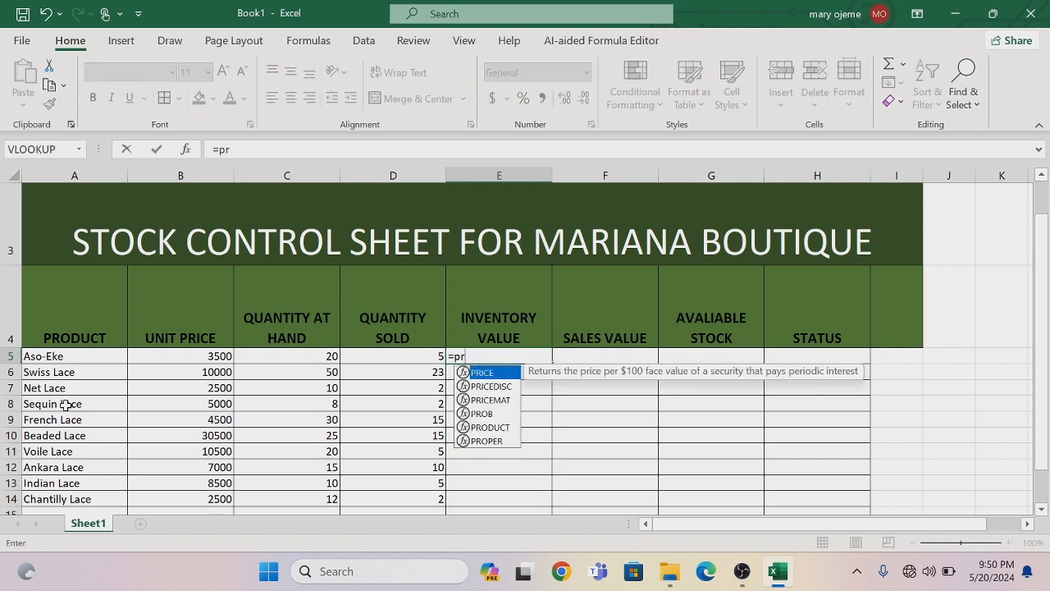
pyautogui.press('Down')
pyautogui.press('Down')
pyautogui.press('Down')
pyautogui.press('Down')
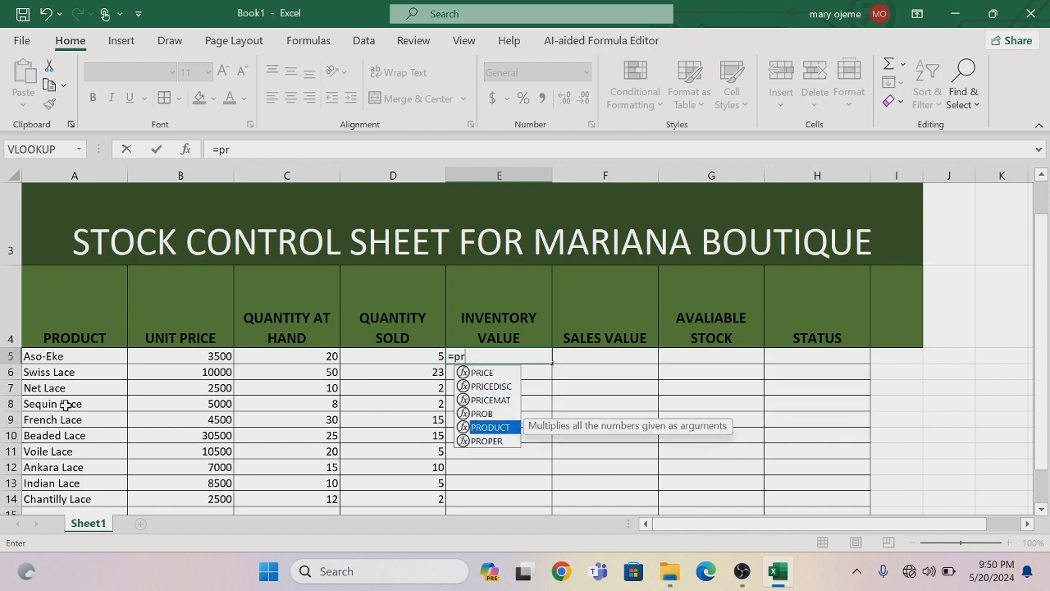
pyautogui.press('Tab')
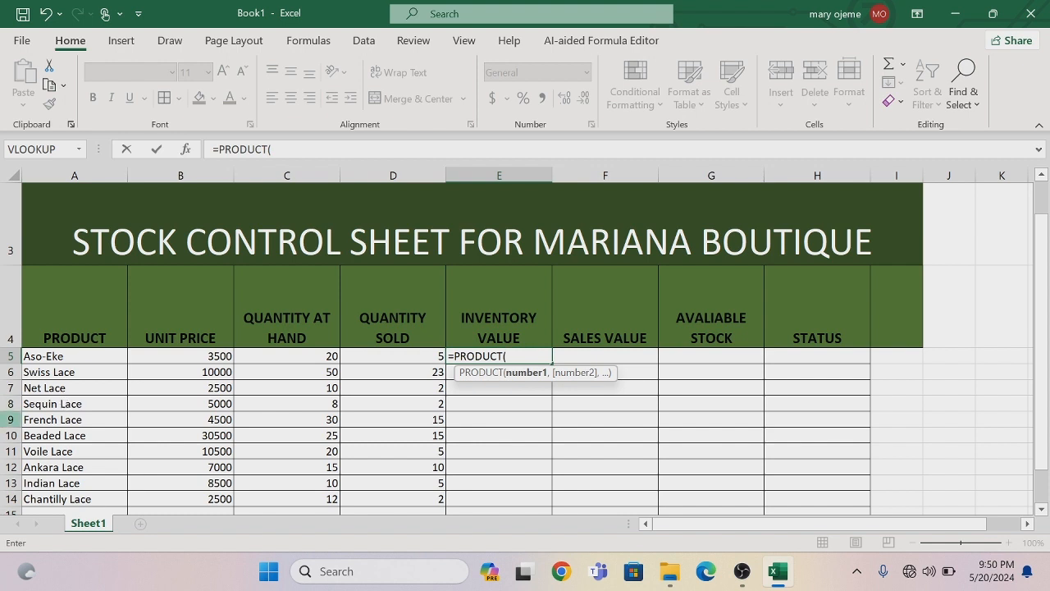
pyautogui.moveTo(153, 355); pyautogui.dragTo(265, 367)
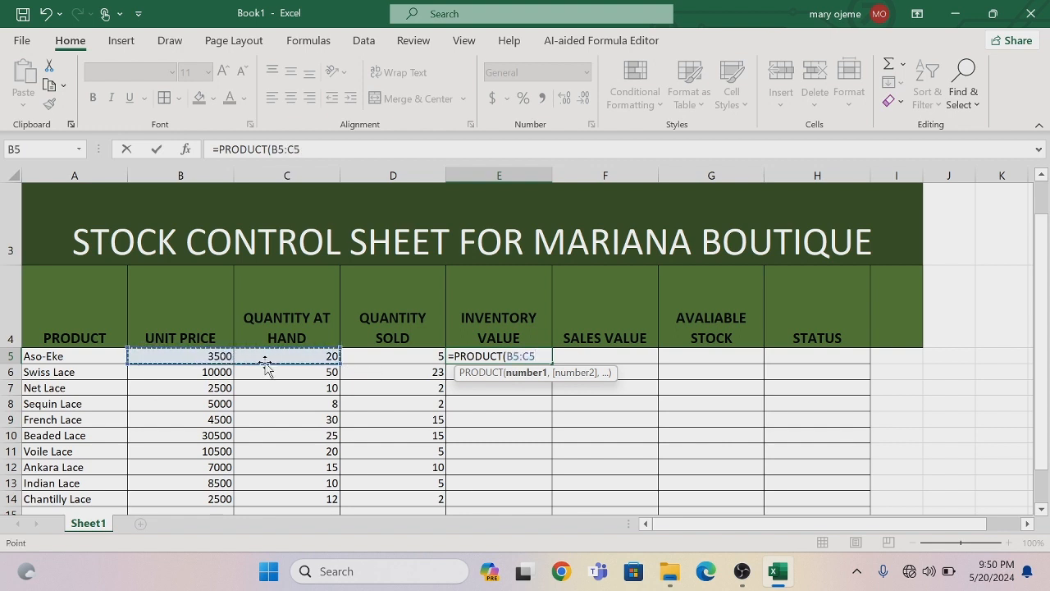
pyautogui.press('Return')
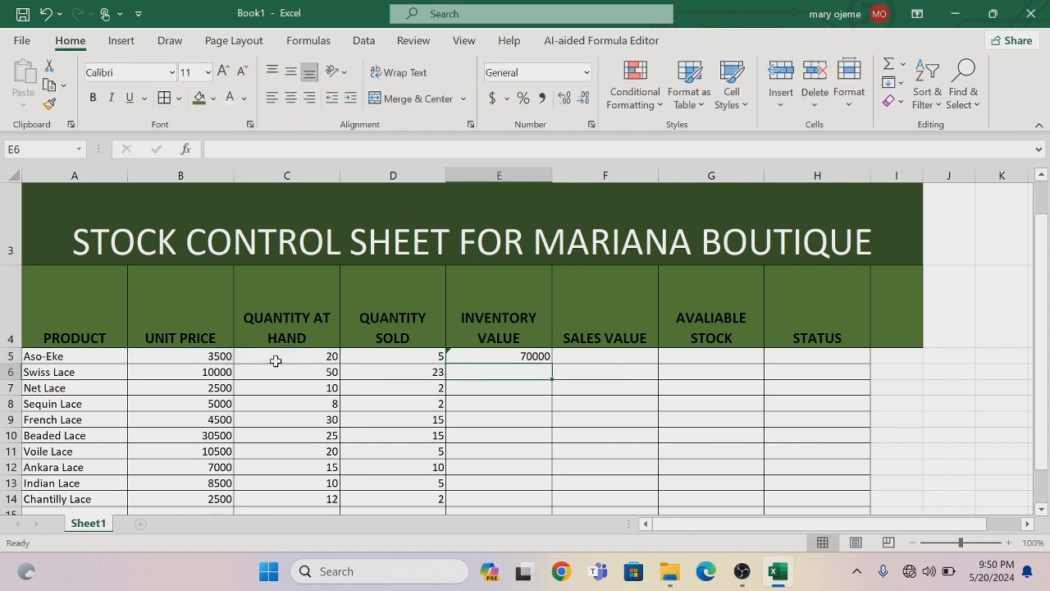
pyautogui.click(507, 356)
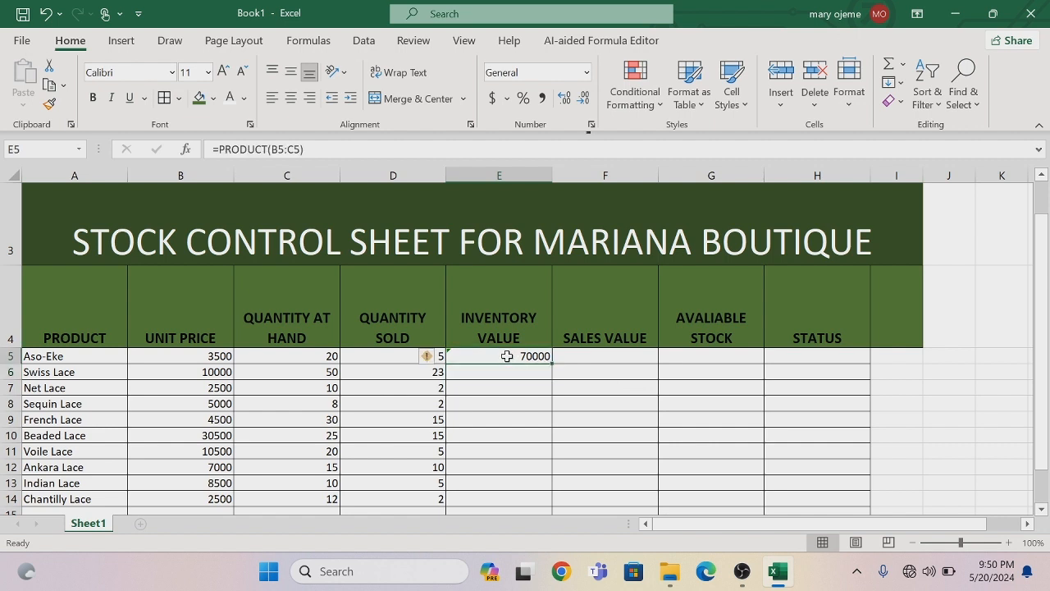
pyautogui.moveTo(552, 363); pyautogui.dragTo(544, 500)
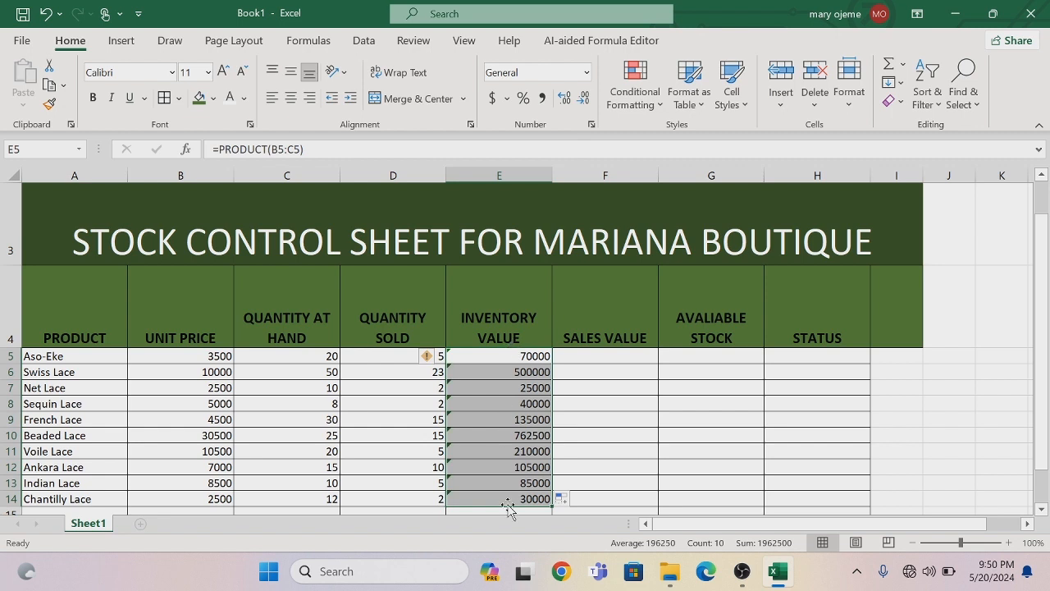
# Calculate the sales value in F5 with =PRODUCT(B5,D5) and fill the formula down to F14
pyautogui.click(584, 360)
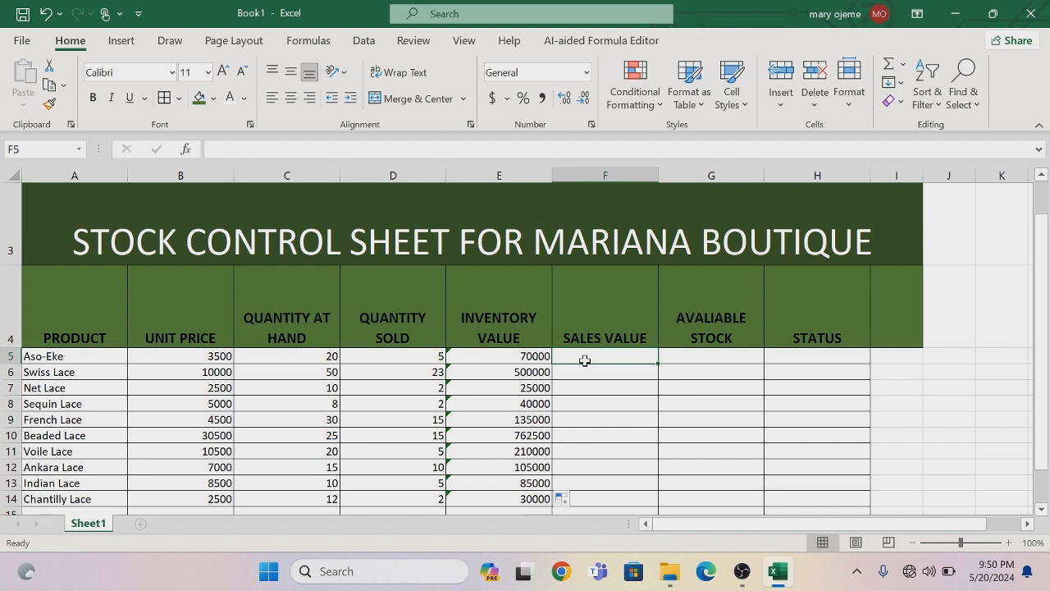
pyautogui.write('=')
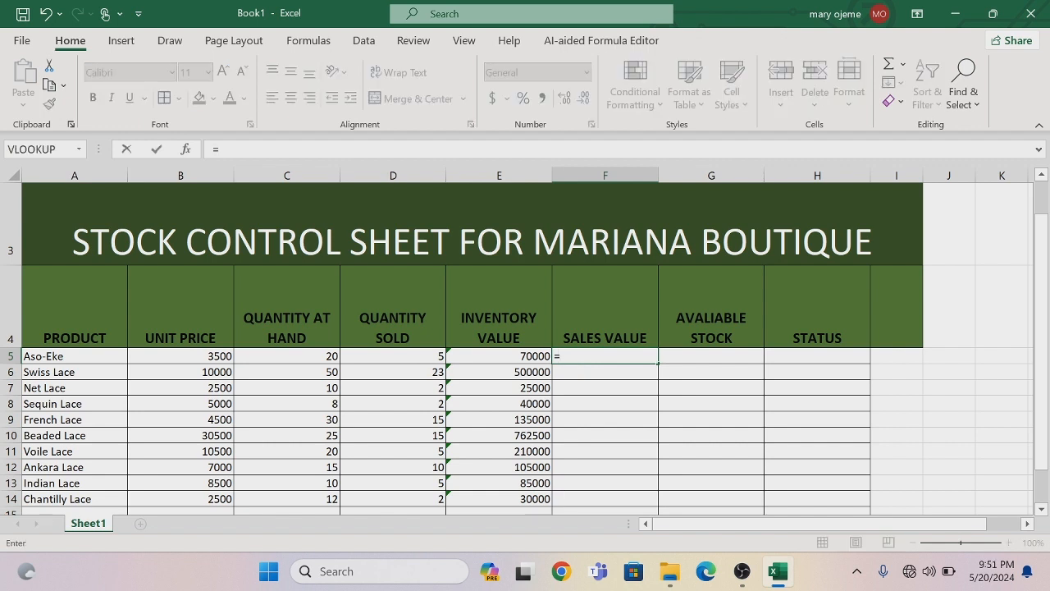
pyautogui.write('pro')
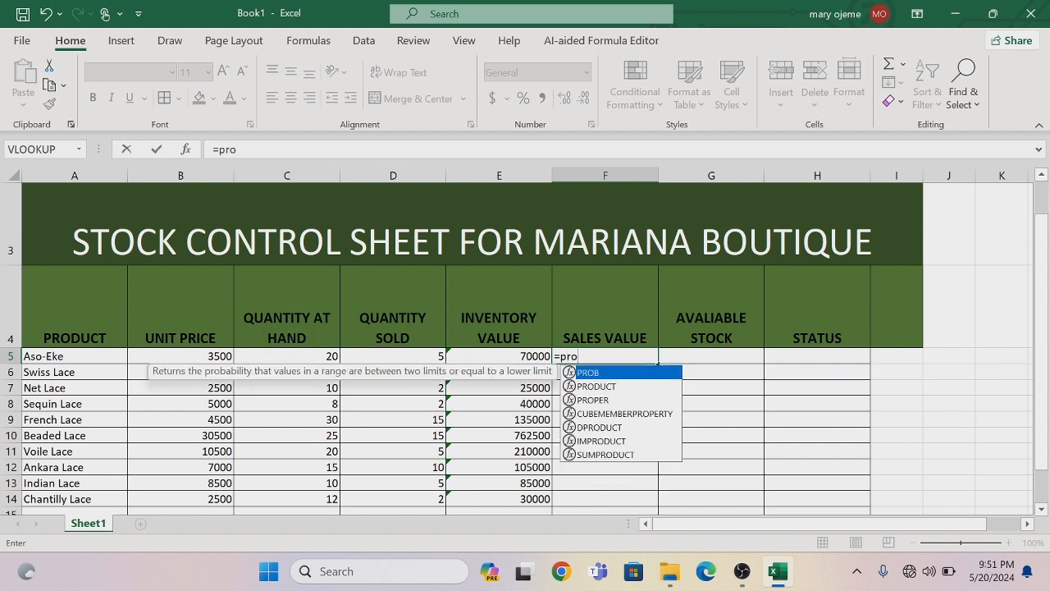
pyautogui.press('Down')
pyautogui.press('Tab')
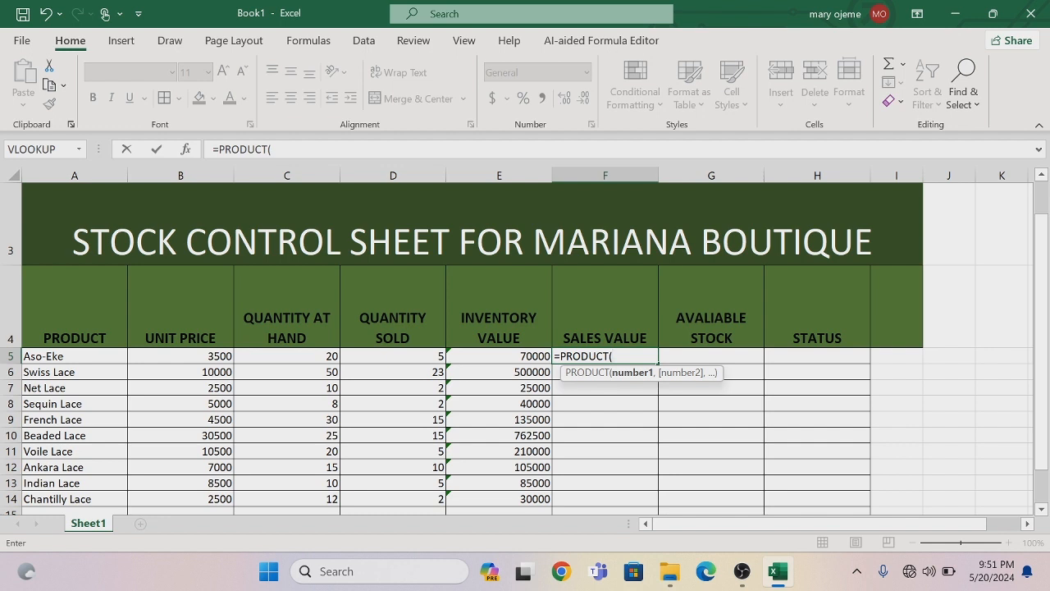
pyautogui.click(214, 354)
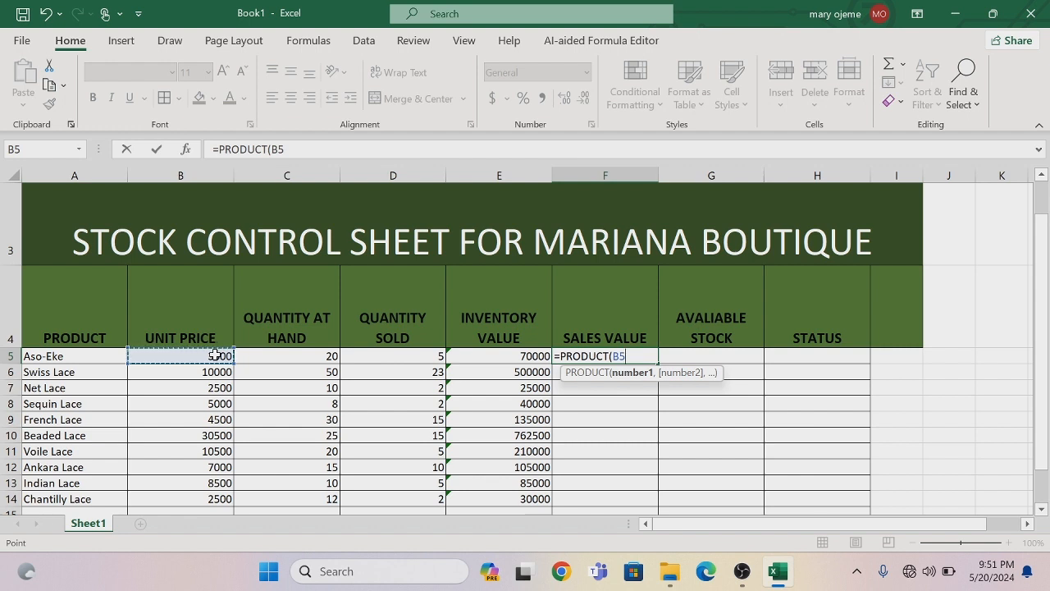
pyautogui.write(',')
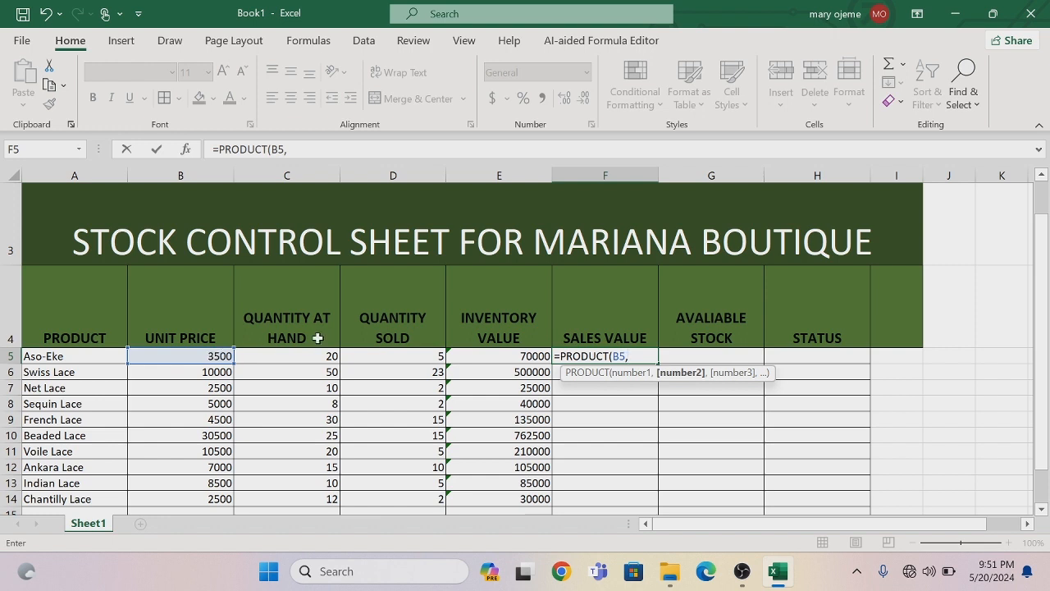
pyautogui.click(376, 357)
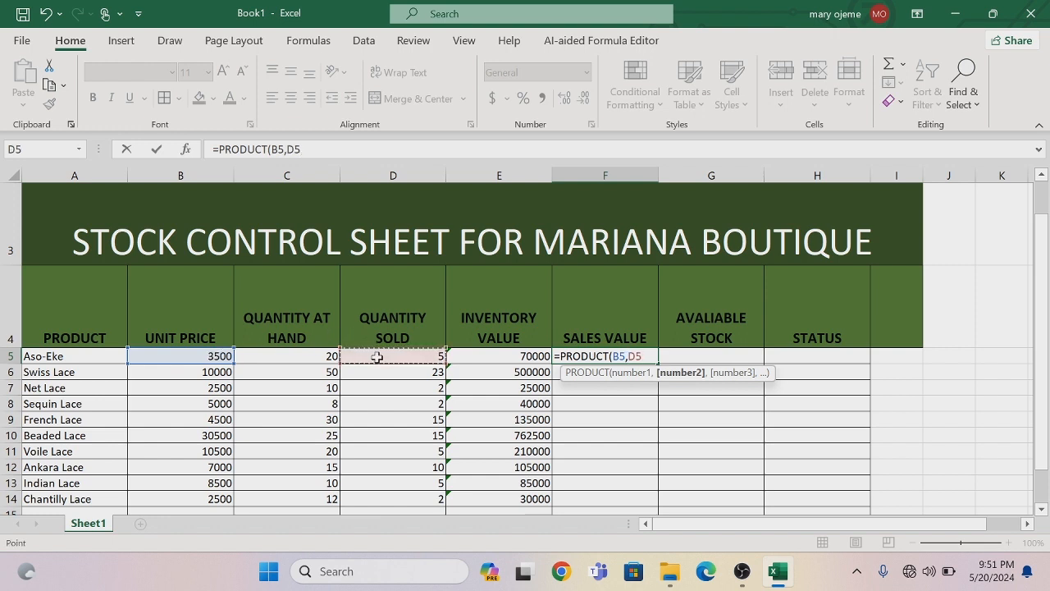
pyautogui.write(')')
pyautogui.press('Return')
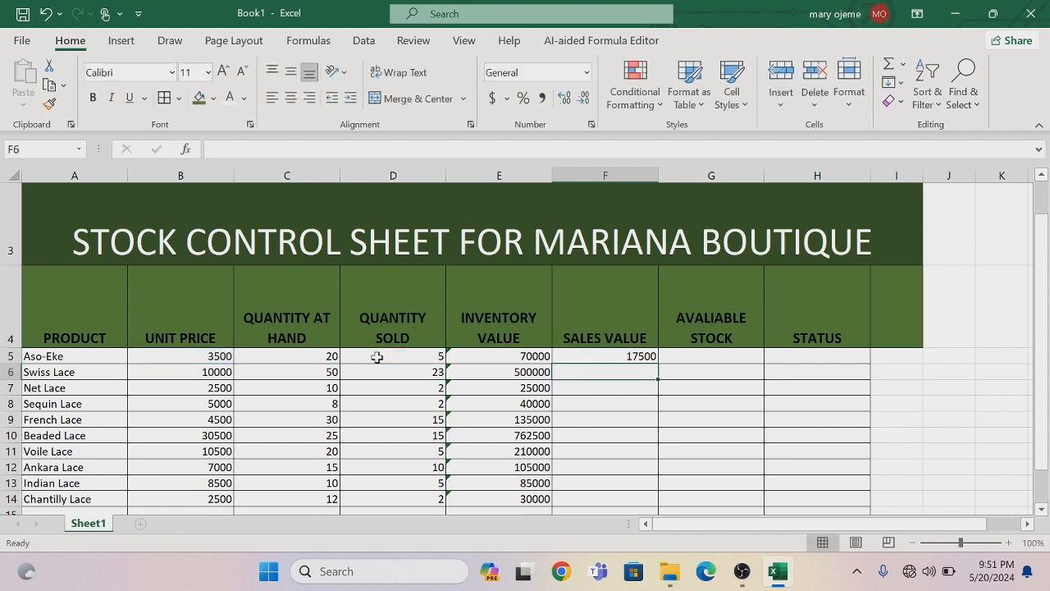
pyautogui.click(633, 357)
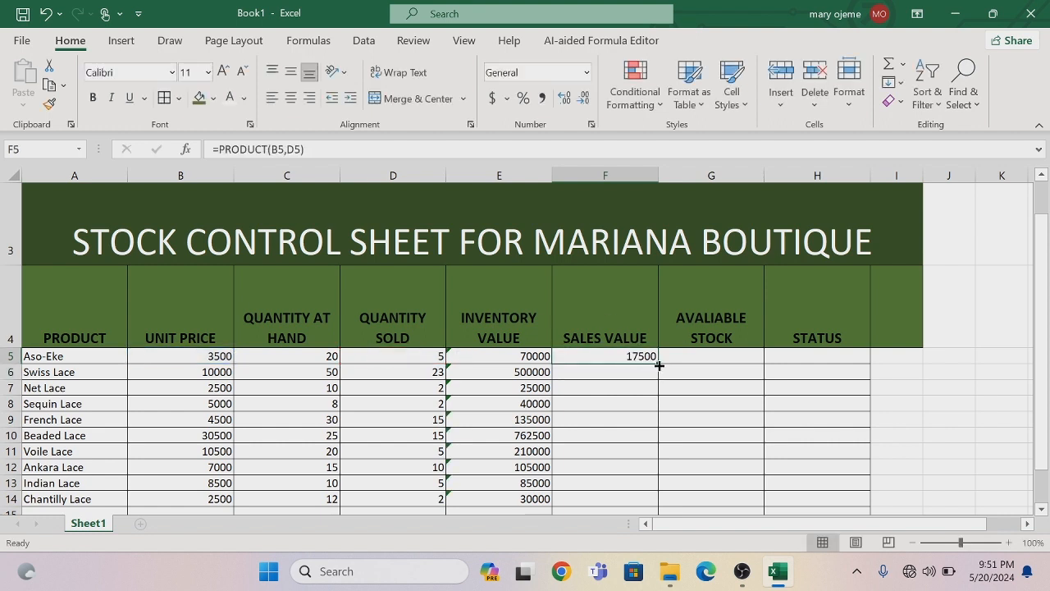
pyautogui.moveTo(659, 365); pyautogui.dragTo(658, 506)
pyautogui.moveTo(658, 427); pyautogui.dragTo(660, 428)
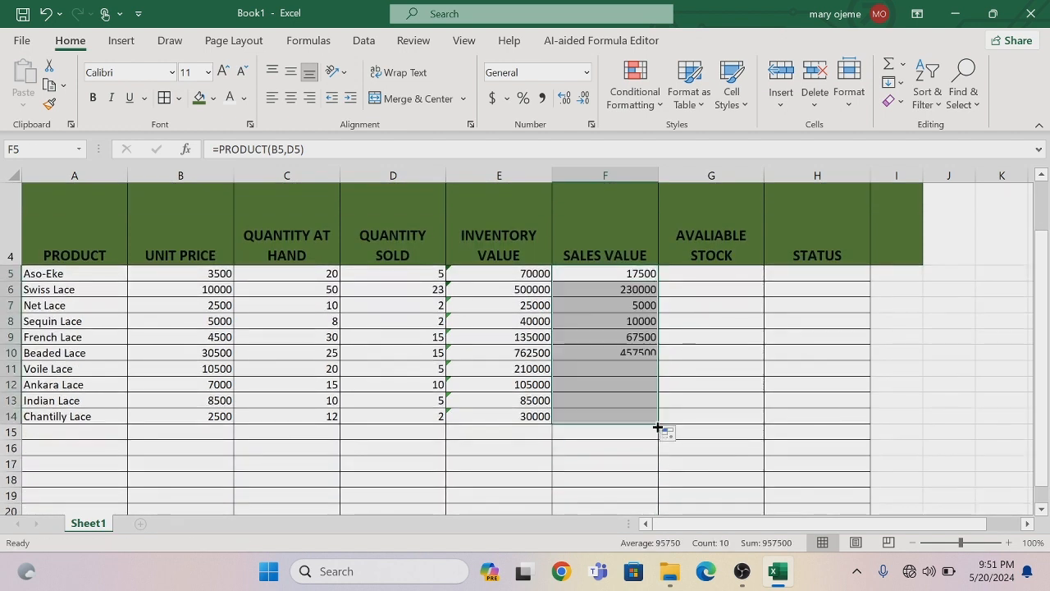
# Calculate the available stock in G5 with =C5-D5 and fill the formula down to G14
pyautogui.click(694, 280)
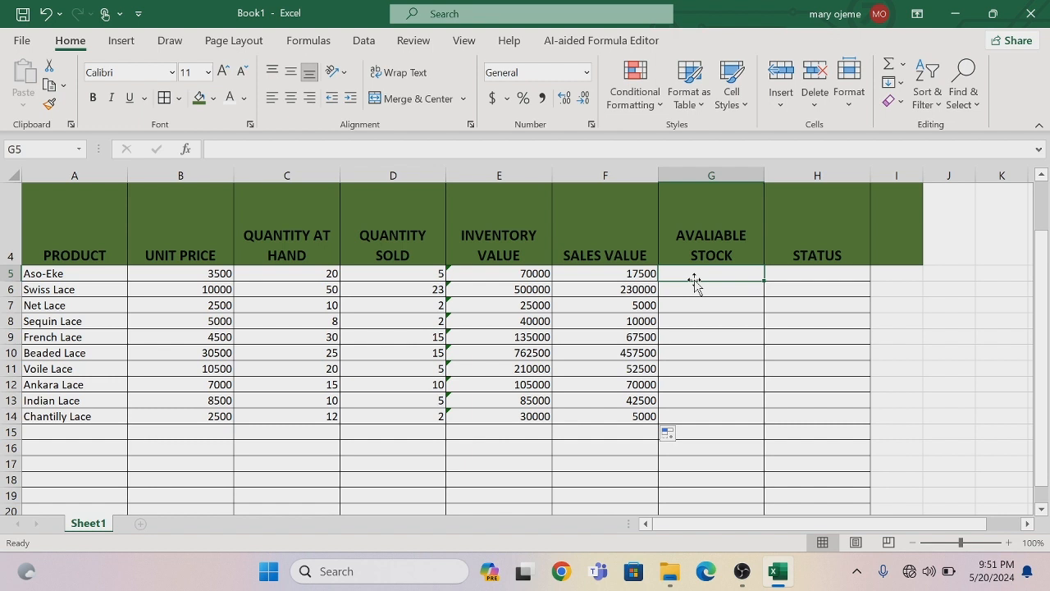
pyautogui.write('=')
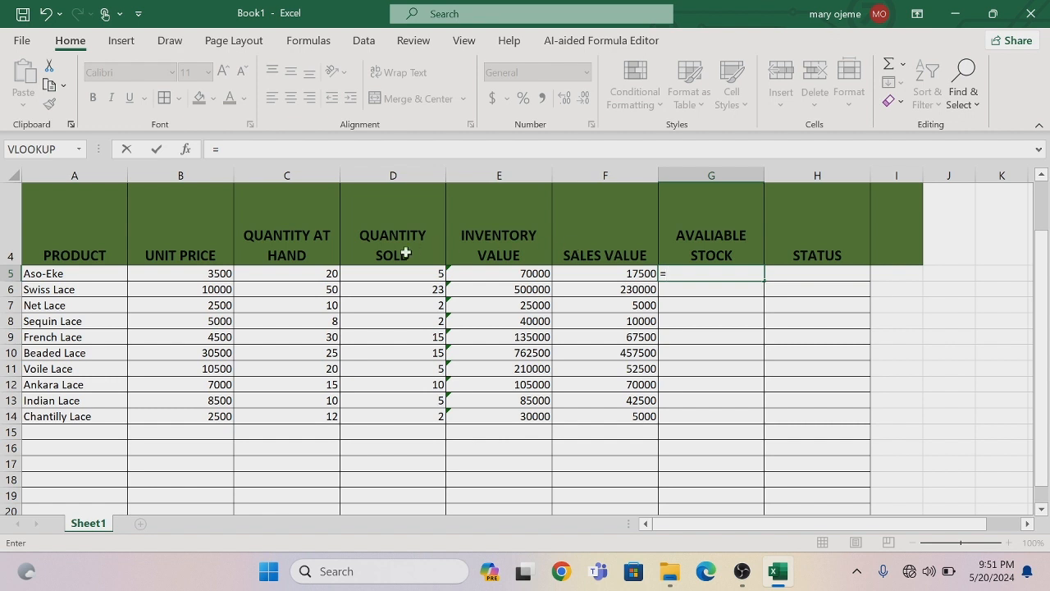
pyautogui.click(317, 276)
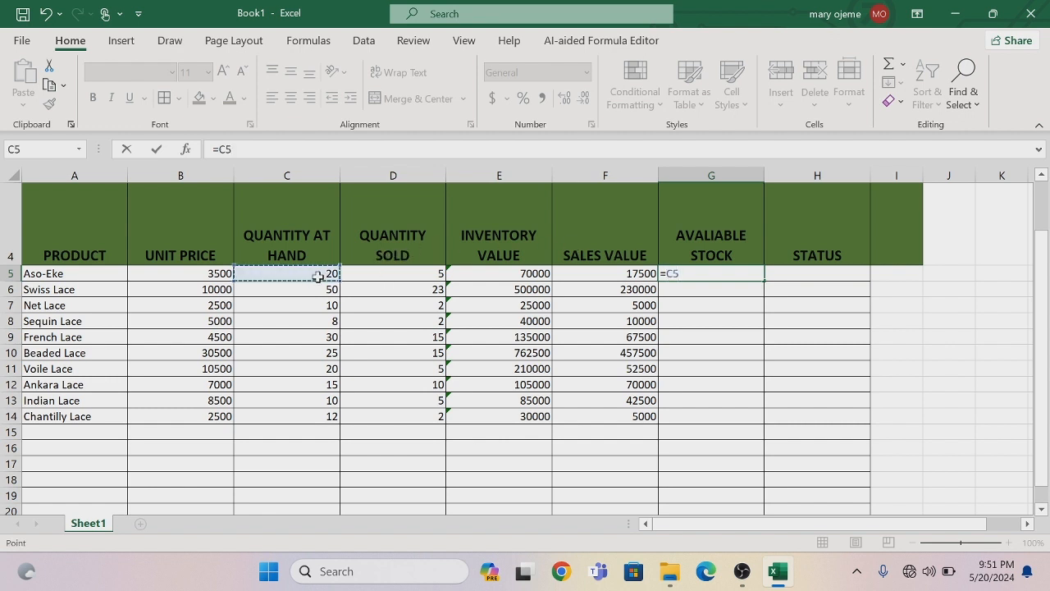
pyautogui.write('-')
pyautogui.click(369, 277)
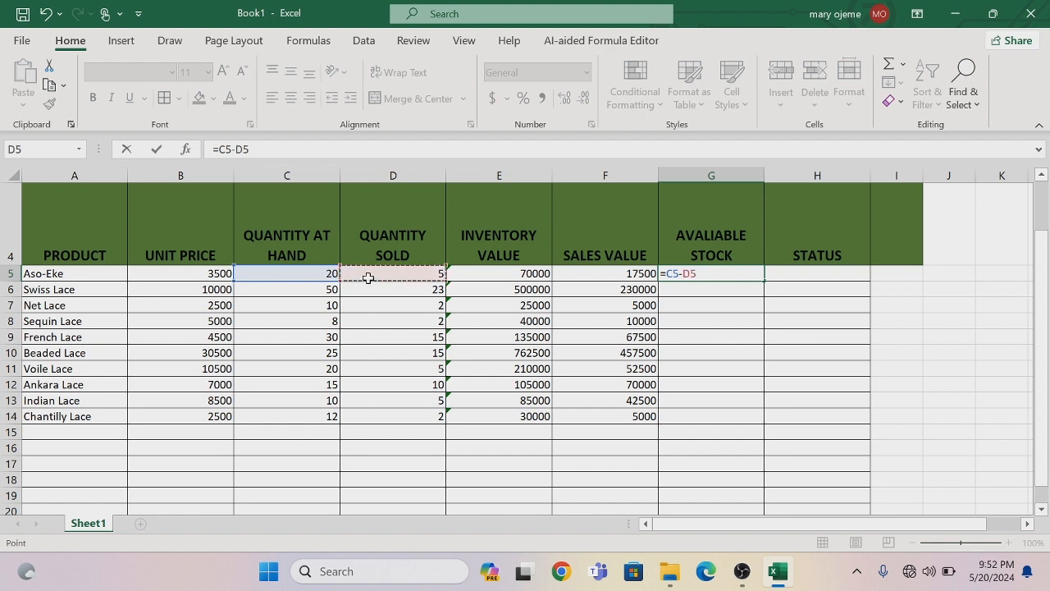
pyautogui.press('Return')
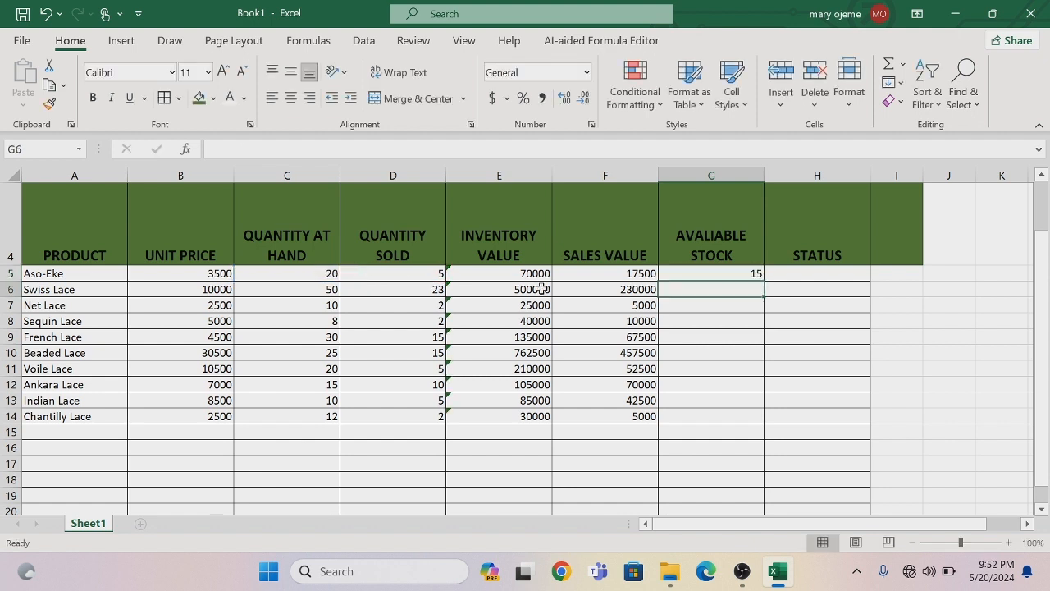
pyautogui.click(724, 276)
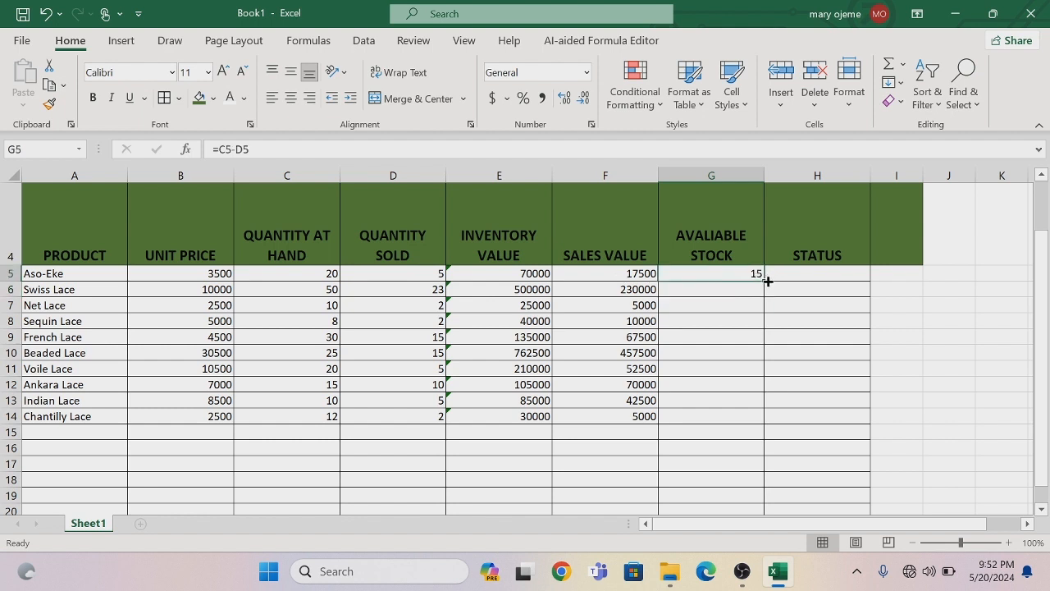
pyautogui.moveTo(764, 280); pyautogui.dragTo(757, 418)
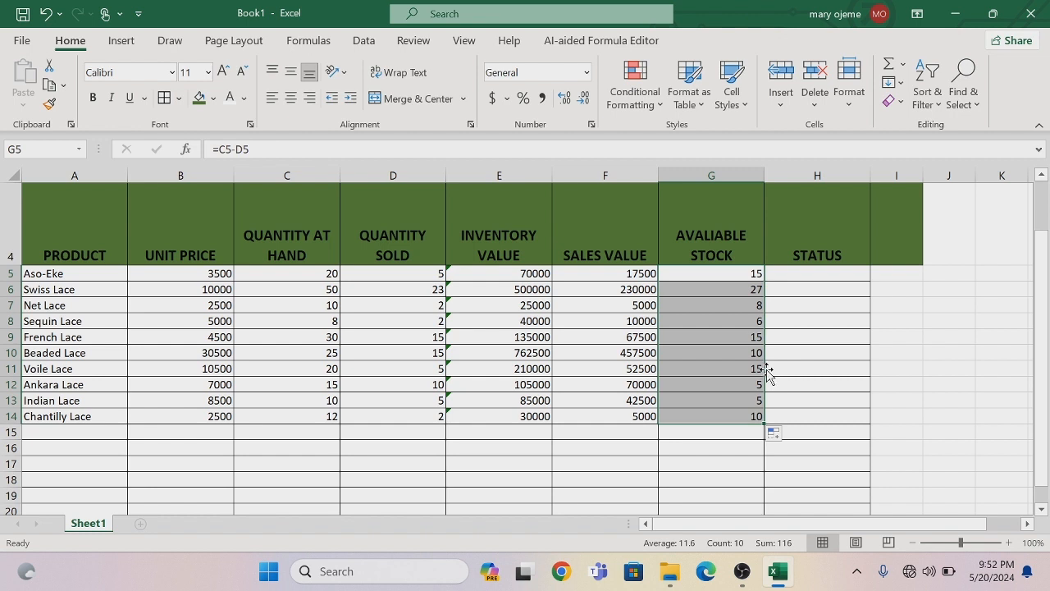
# Enter the status formula =IF(G5<7,"RESTOCK","AVALIABLE") in H5
pyautogui.click(784, 280)
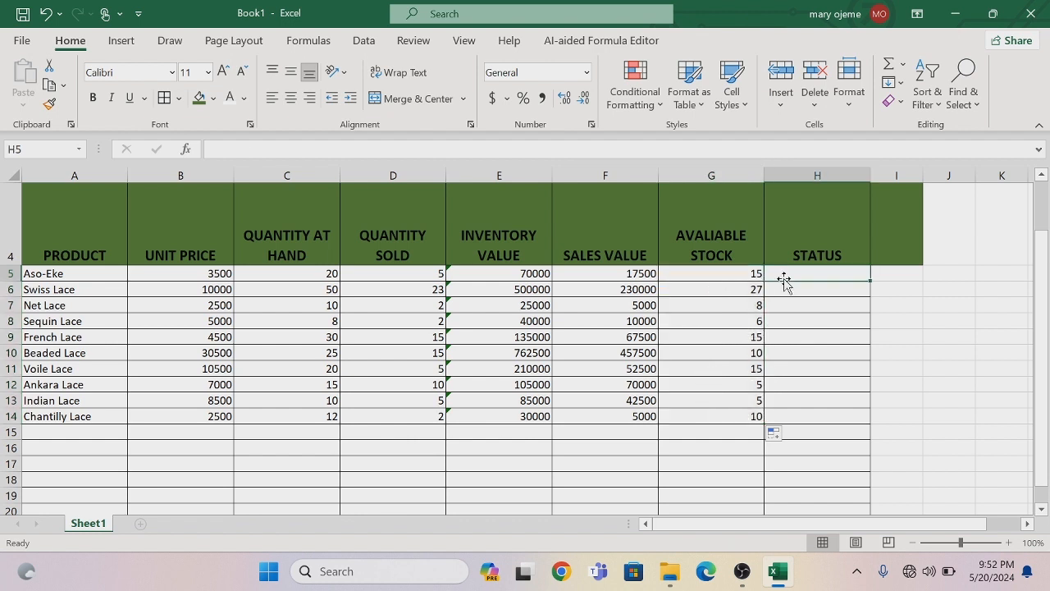
pyautogui.write('=if')
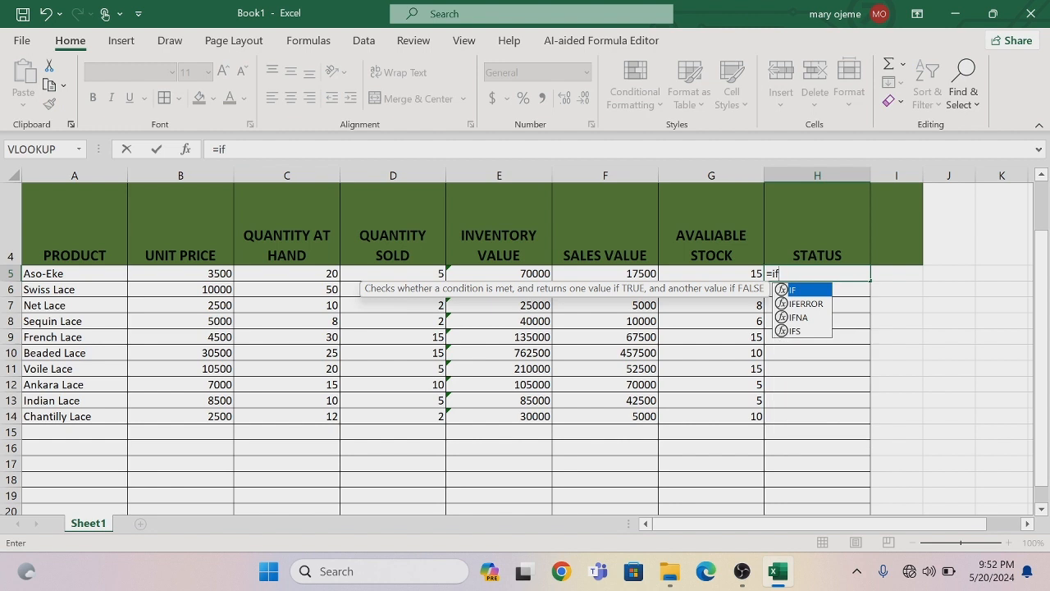
pyautogui.press('Tab')
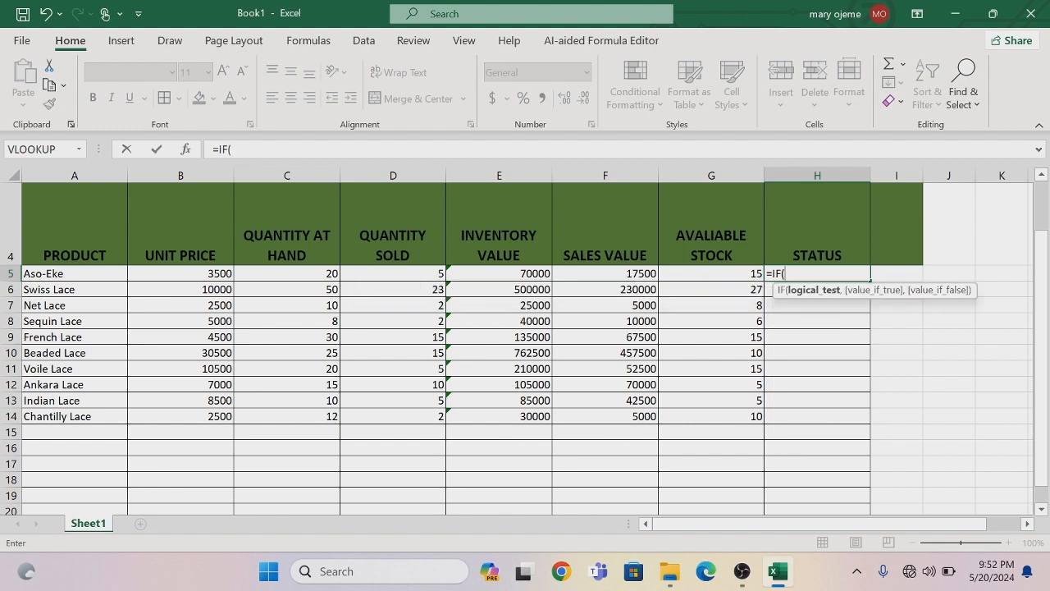
pyautogui.click(741, 273)
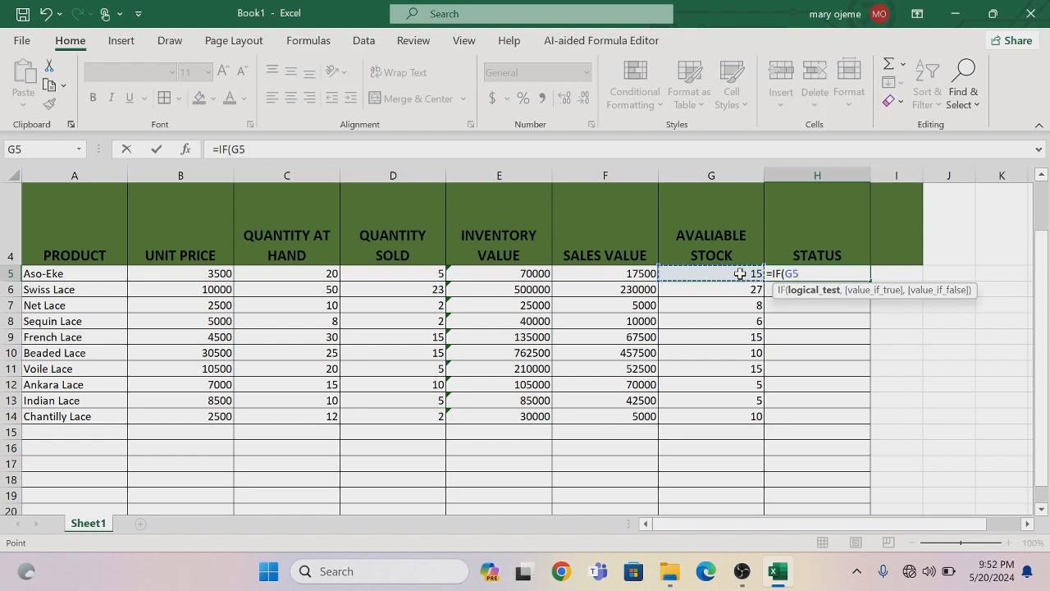
pyautogui.write('<7,')
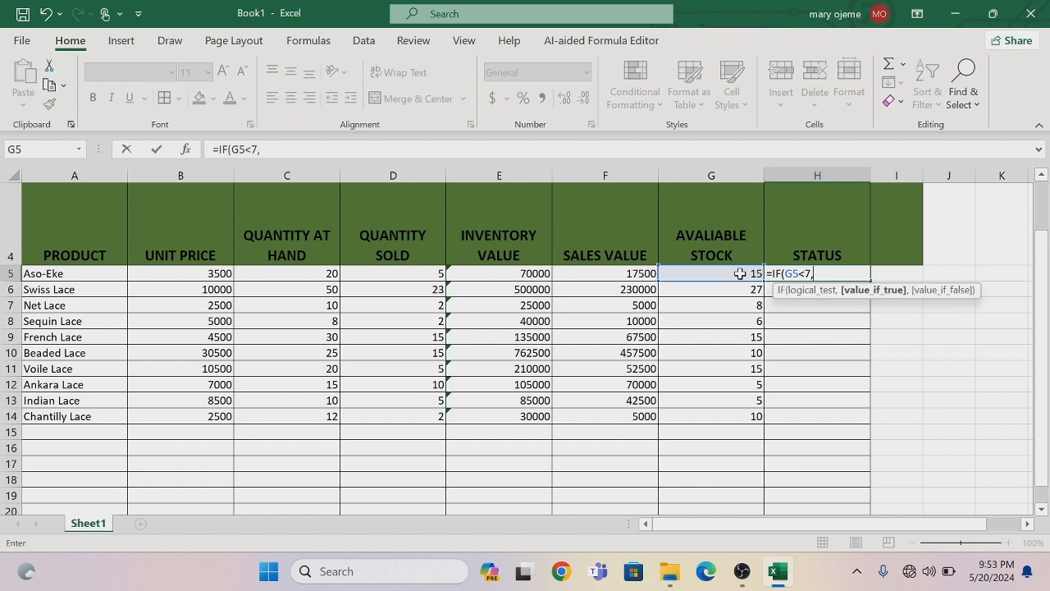
pyautogui.write('"RESTOCK')
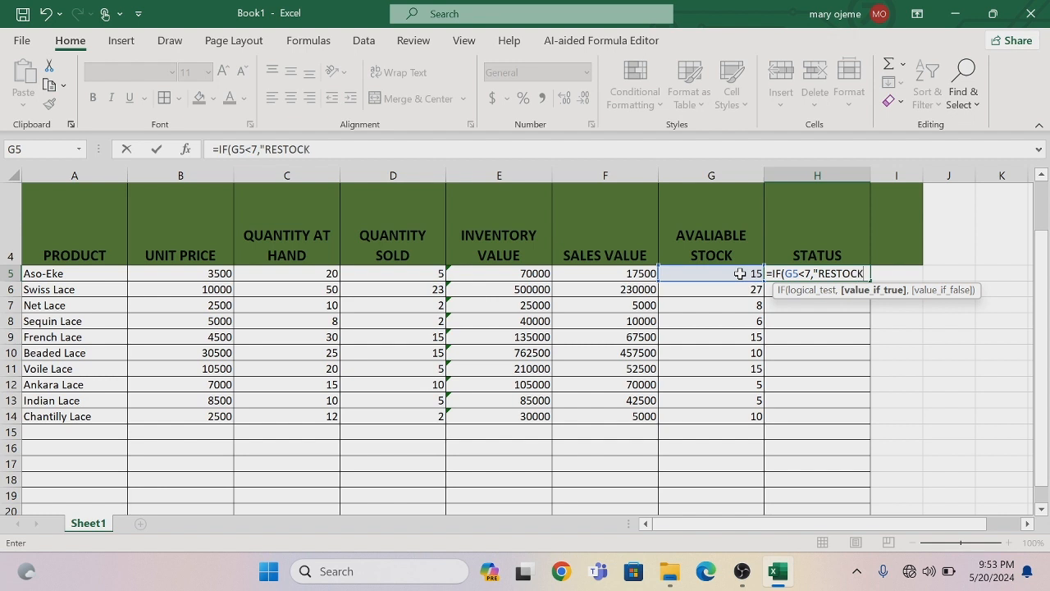
pyautogui.write('",')
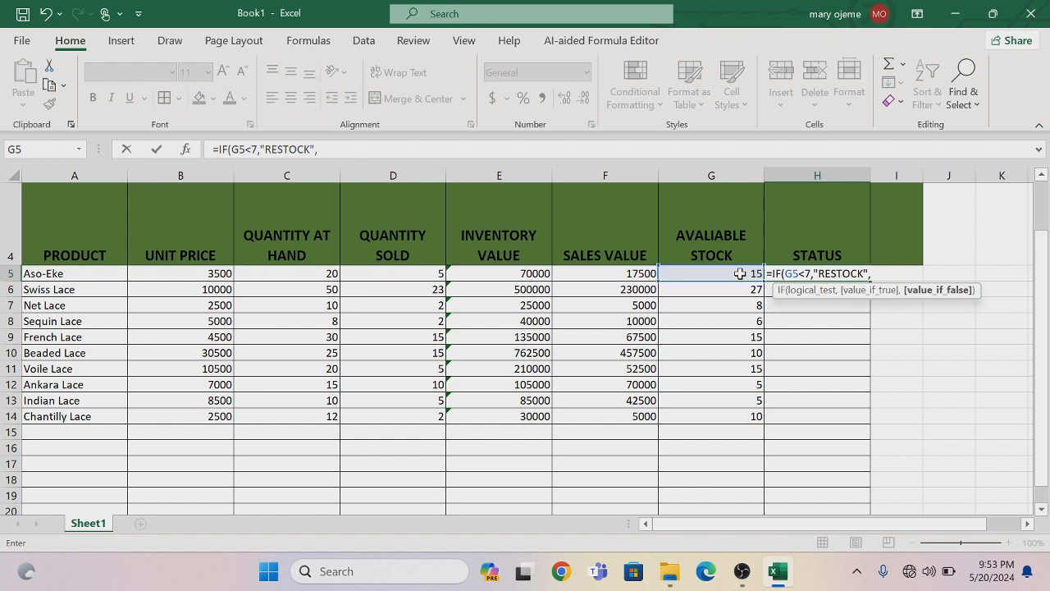
pyautogui.write('"')
pyautogui.write('IN')
pyautogui.write(' STOC')
pyautogui.write('K')
pyautogui.press('BackSpace')
pyautogui.press('BackSpace')
pyautogui.press('BackSpace')
pyautogui.press('BackSpace')
pyautogui.press('BackSpace')
pyautogui.press('BackSpace')
pyautogui.press('BackSpace')
pyautogui.press('BackSpace')
pyautogui.write('AVALIABLE')
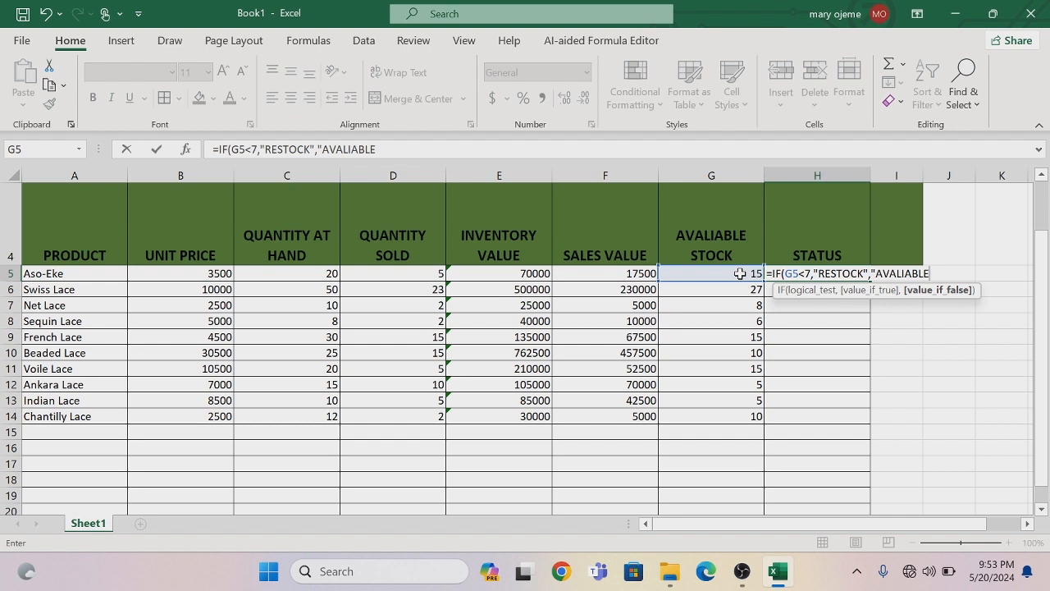
pyautogui.write('"')
pyautogui.press('Return')
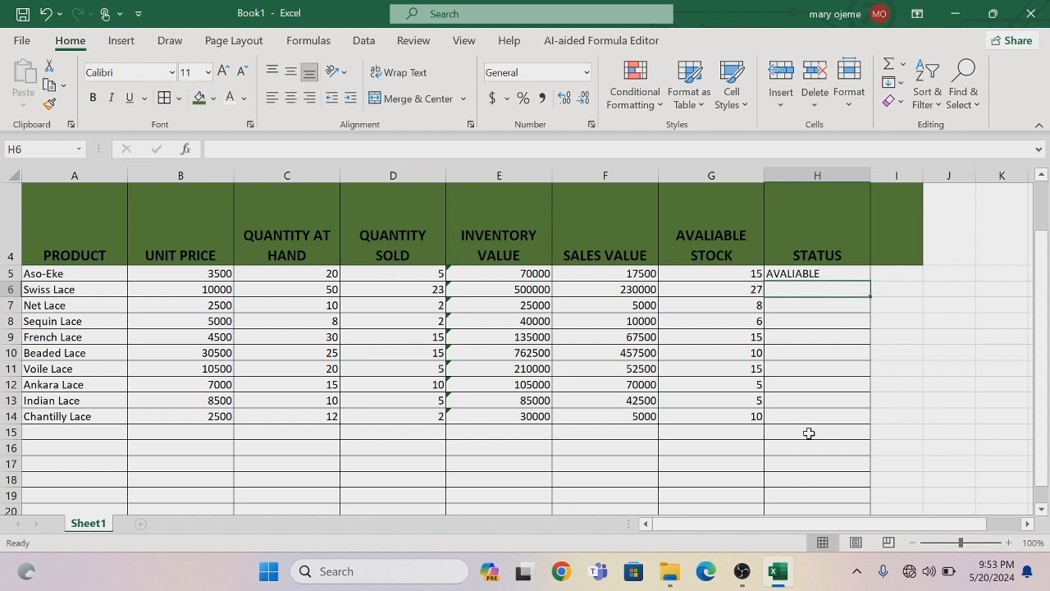
# Fill the status formula from H5 down to H14 for all products
pyautogui.click(897, 476)
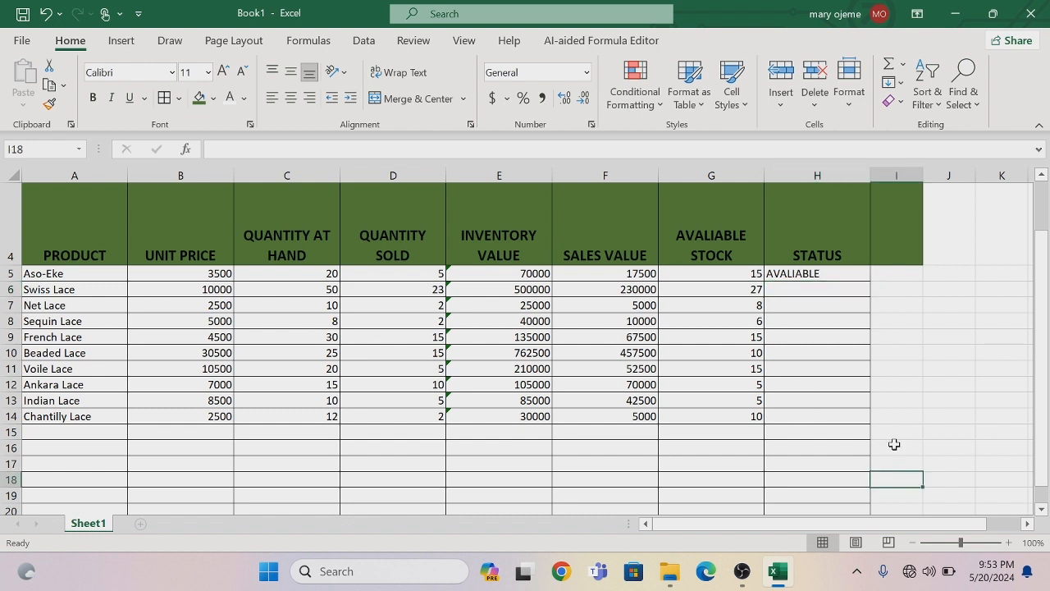
pyautogui.click(820, 276)
pyautogui.moveTo(870, 281); pyautogui.dragTo(869, 422)
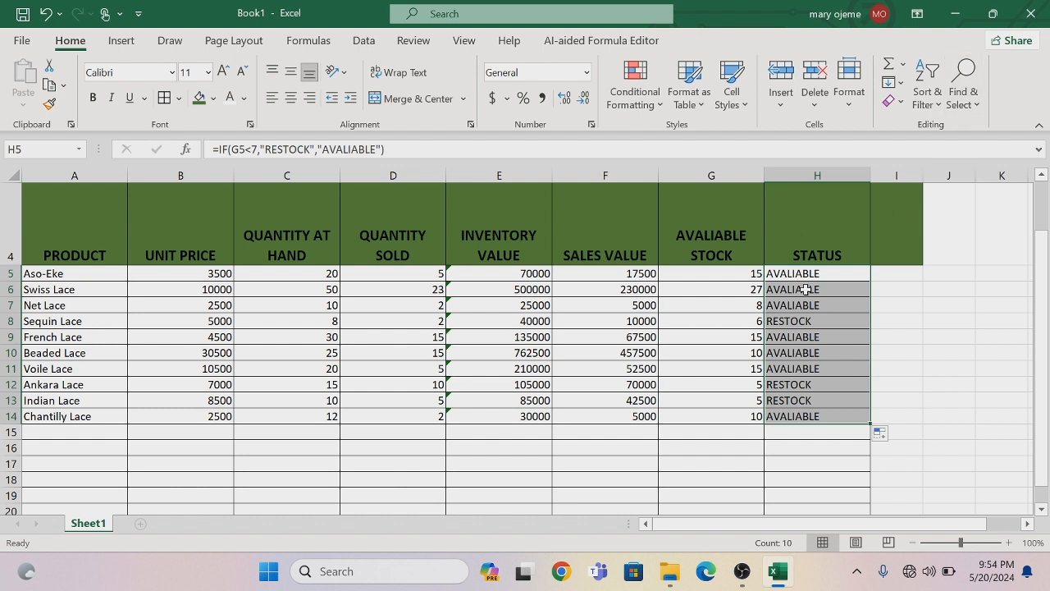
pyautogui.click(794, 324)
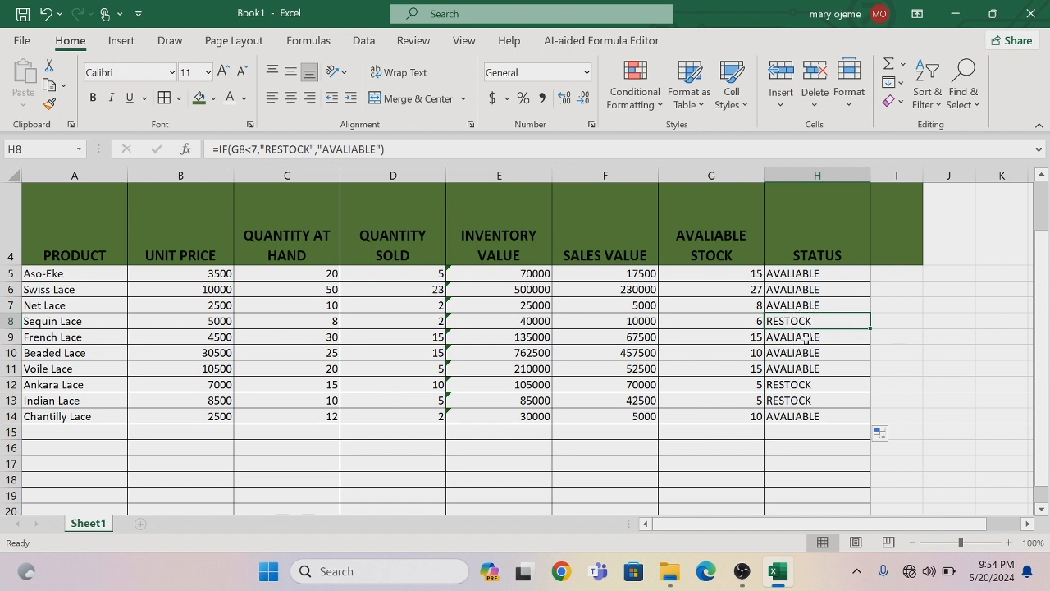
# Create a conditional formatting rule on H4:H14 that formats only cells with specific text containing RESTOCK
pyautogui.click(800, 234)
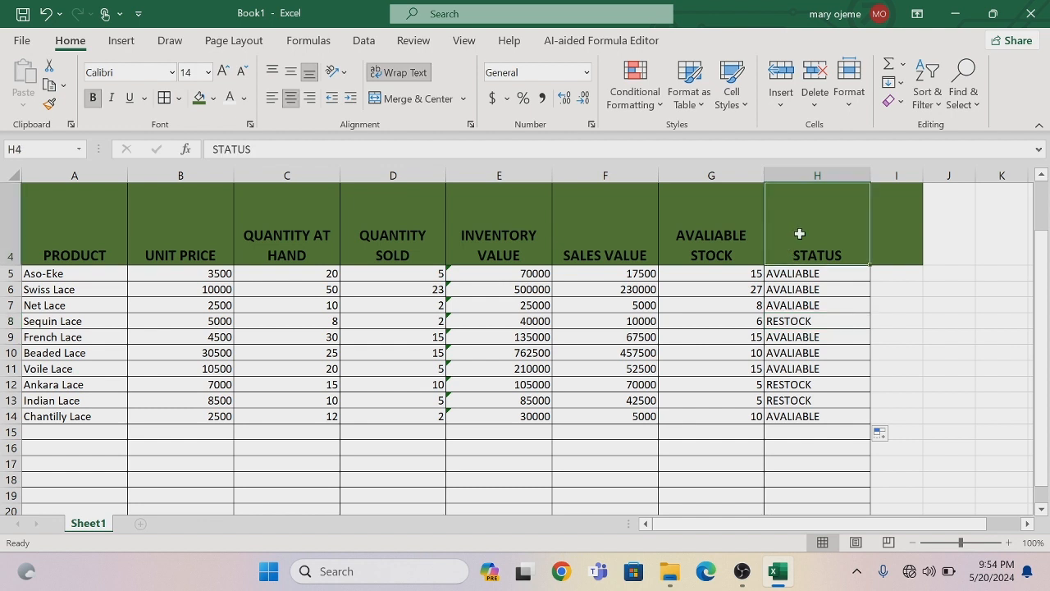
pyautogui.moveTo(799, 234); pyautogui.dragTo(800, 423)
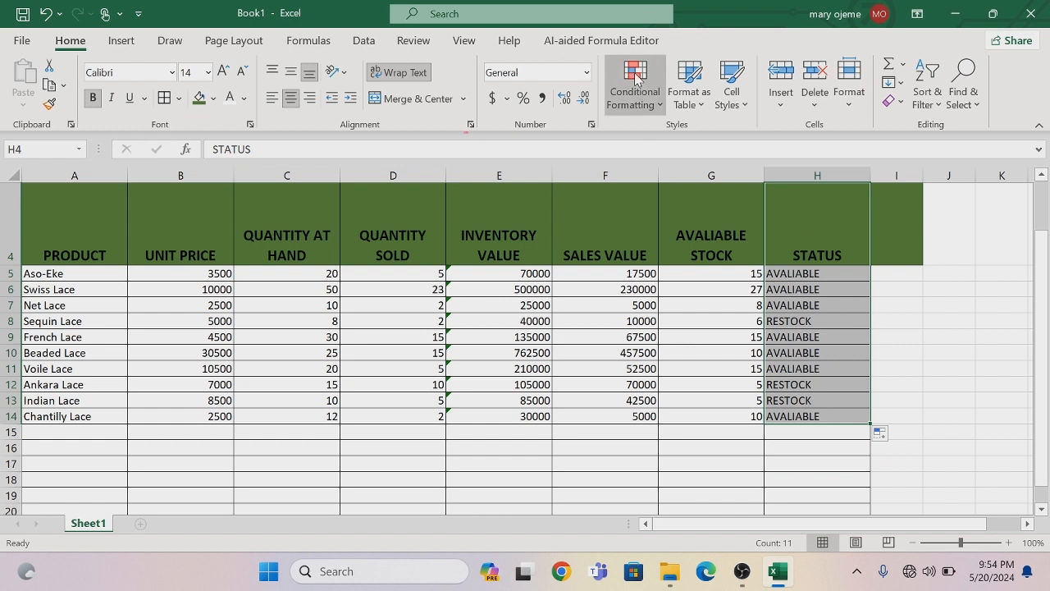
pyautogui.click(635, 78)
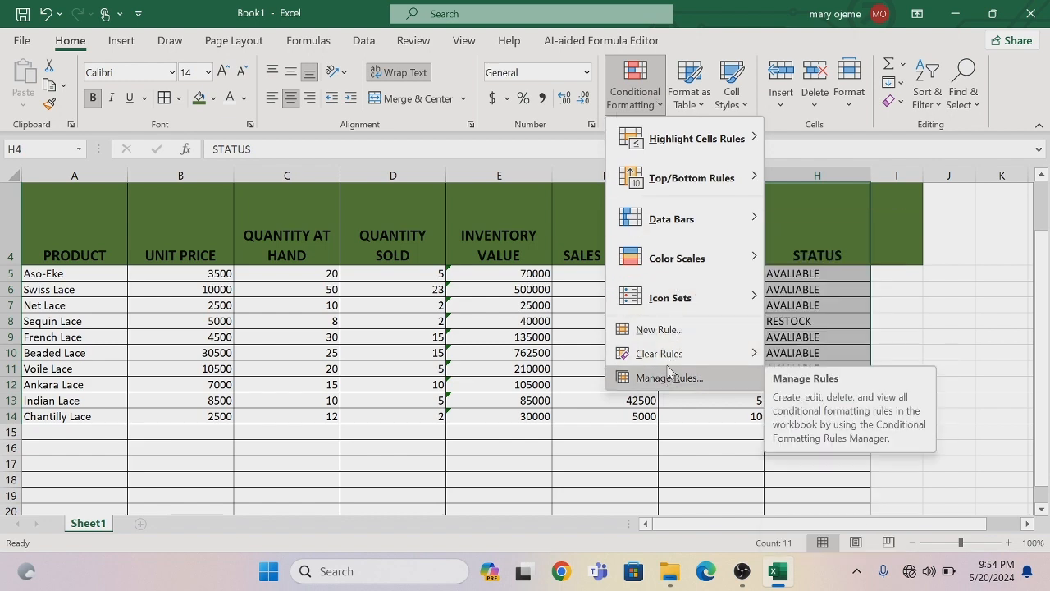
pyautogui.click(661, 330)
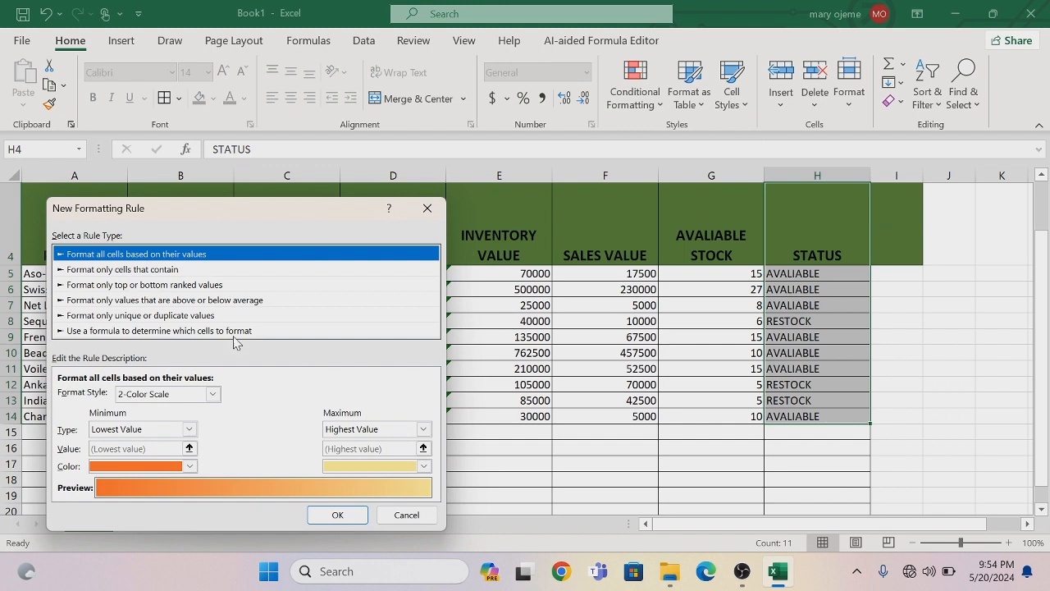
pyautogui.click(93, 270)
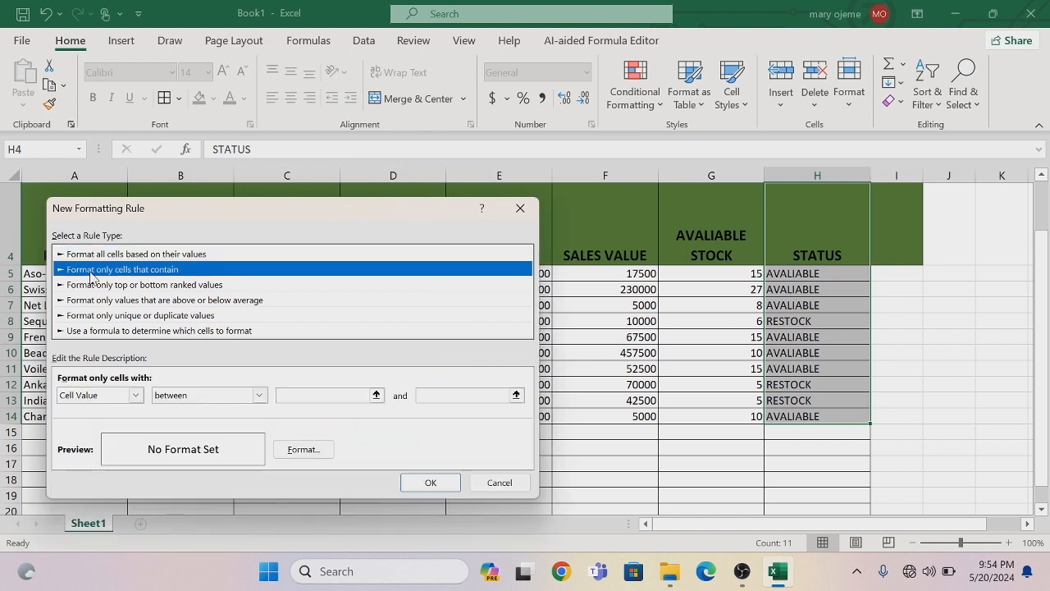
pyautogui.click(136, 395)
pyautogui.click(128, 425)
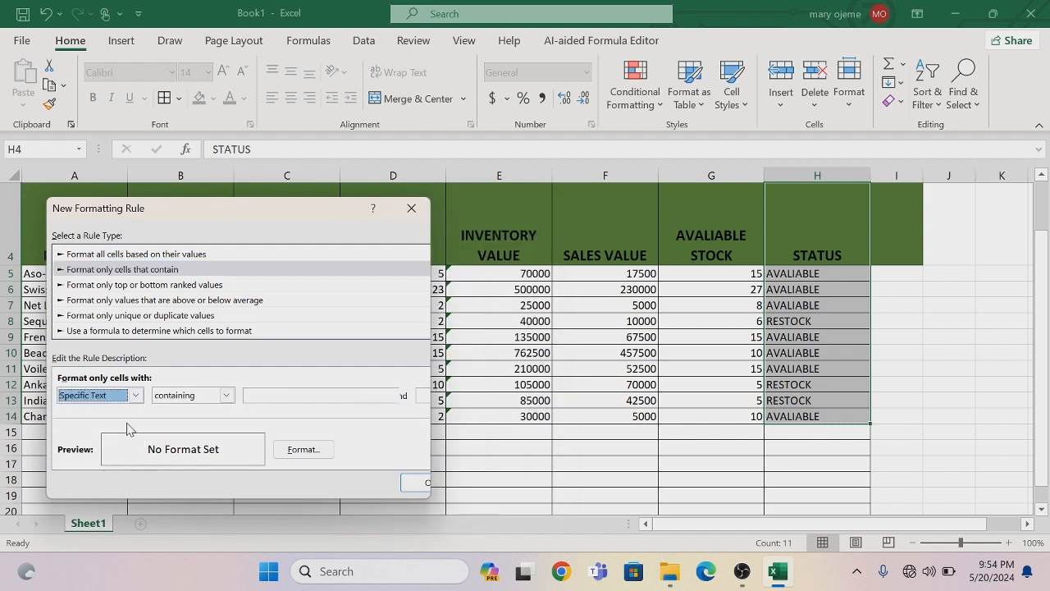
pyautogui.click(271, 395)
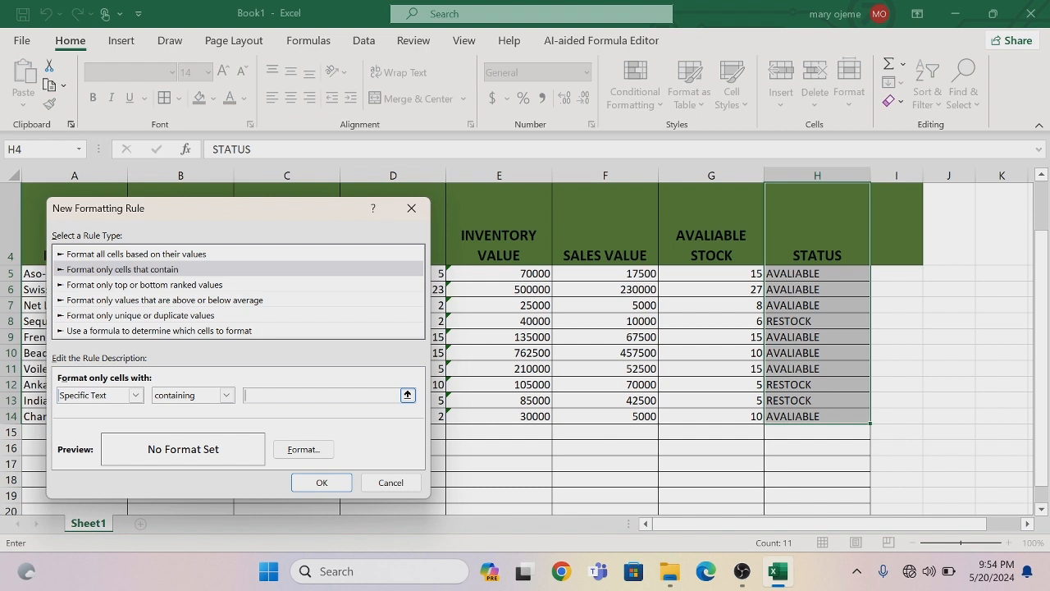
pyautogui.write('RESTOCK')
# Give the RESTOCK rule a bright red fill and apply it to the status column
pyautogui.click(313, 455)
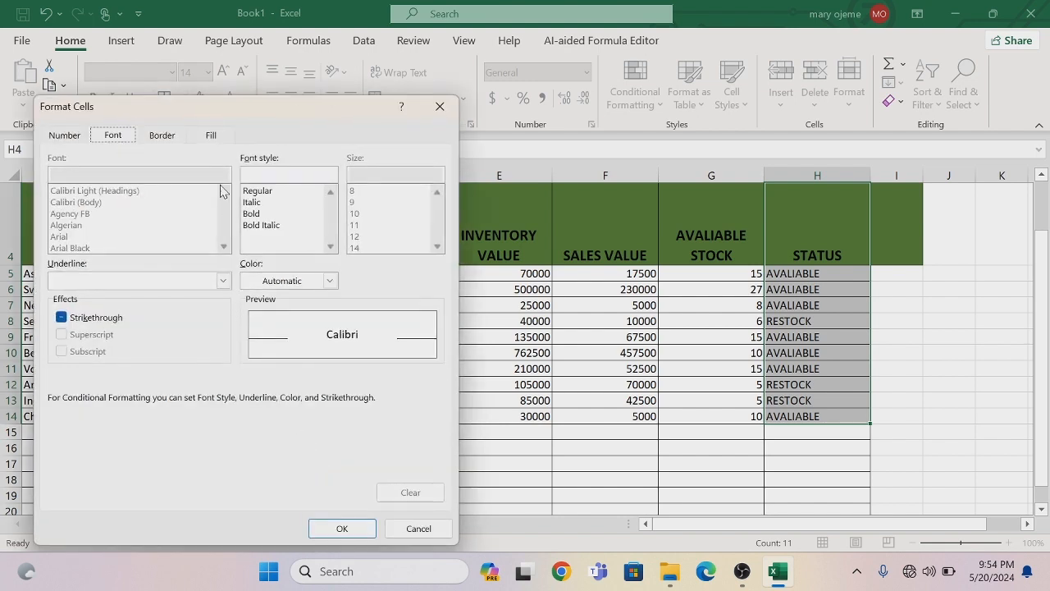
pyautogui.click(214, 140)
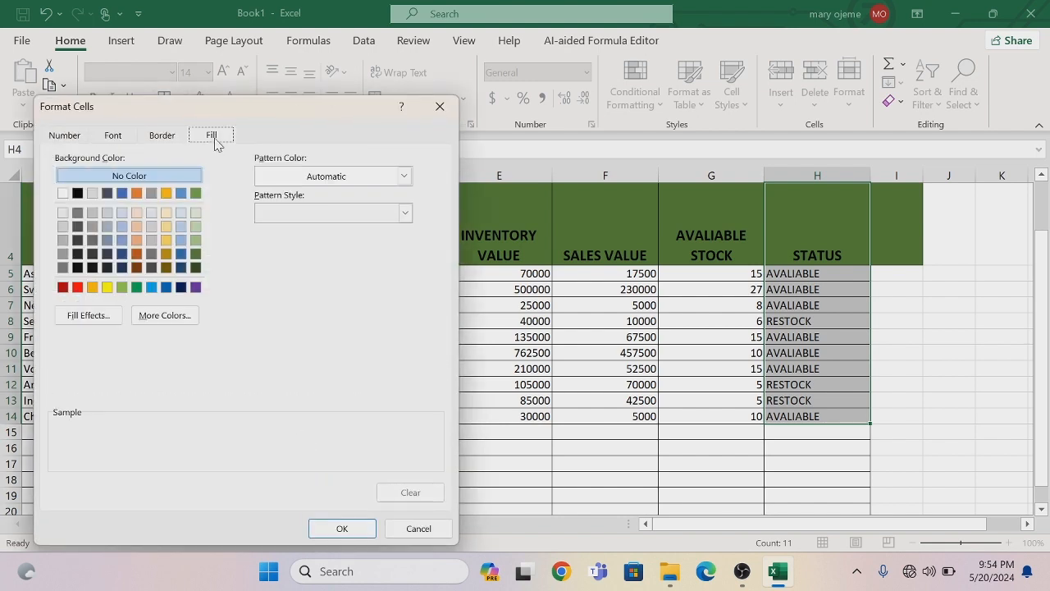
pyautogui.click(77, 288)
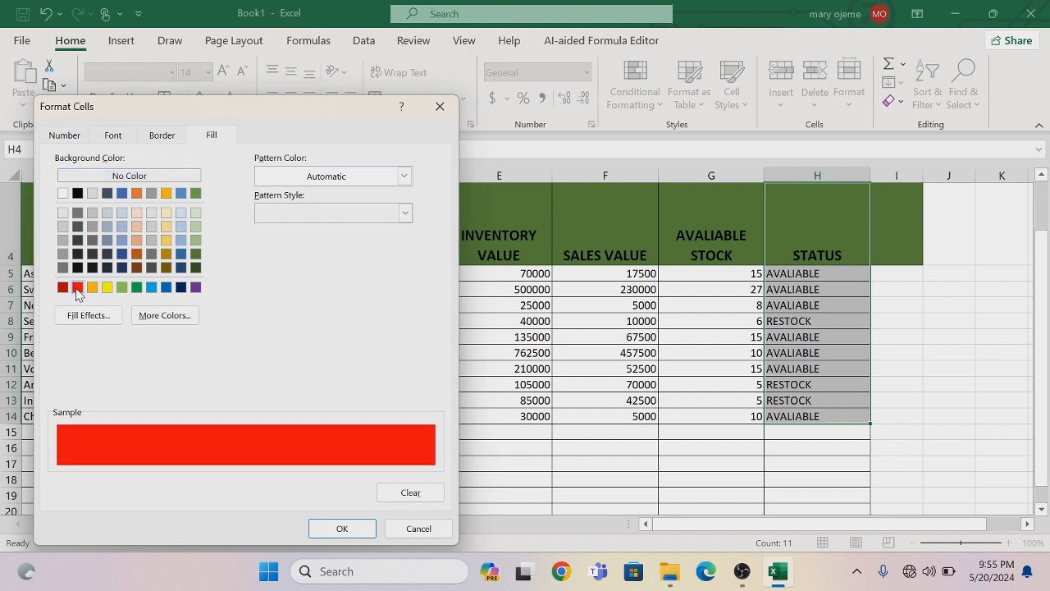
pyautogui.click(352, 529)
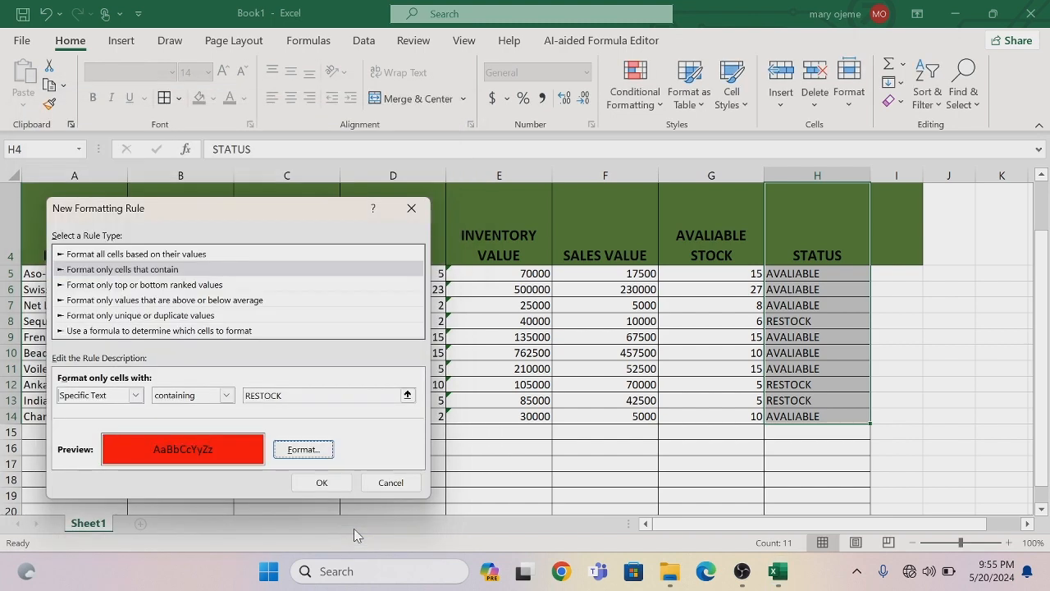
pyautogui.click(326, 482)
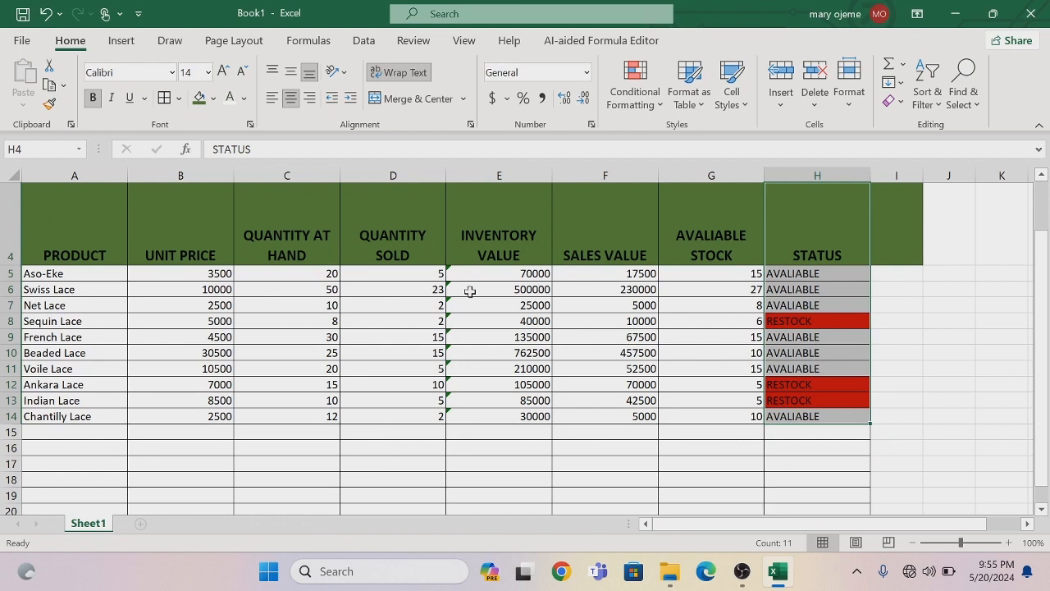
# Test the status rule by setting Sequin Lace's quantity at hand in C8 to 20, and undo the change
pyautogui.click(333, 323)
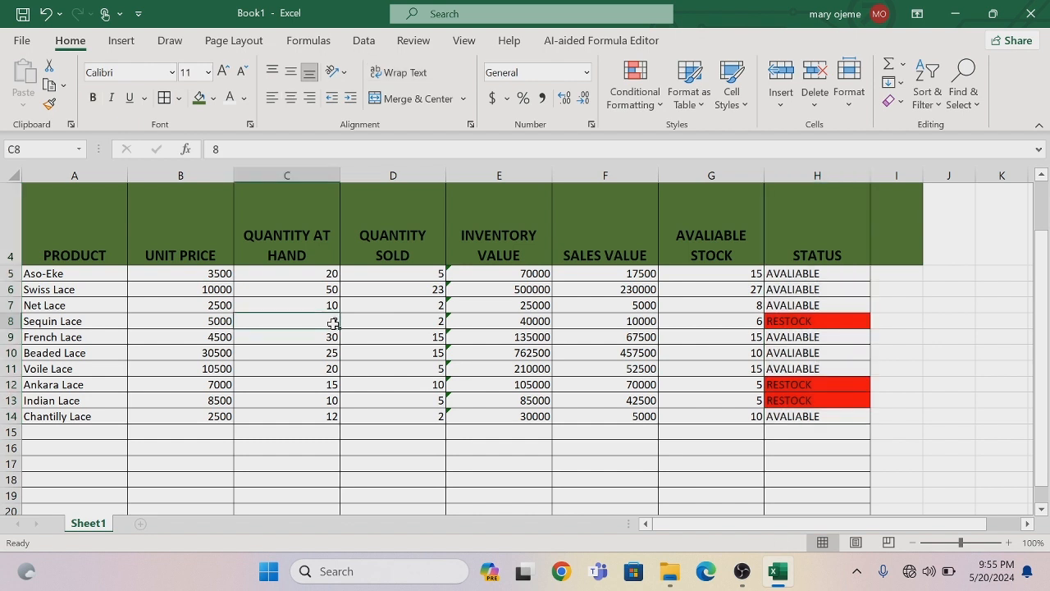
pyautogui.press('BackSpace')
pyautogui.write('20')
pyautogui.press('Return')
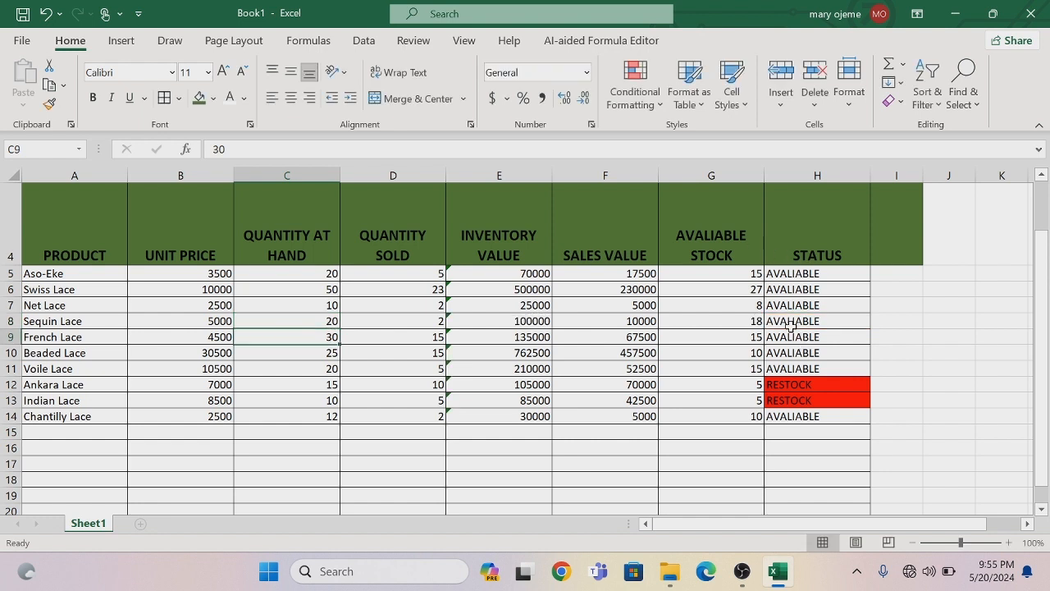
pyautogui.hotkey('ctrl', 'z')
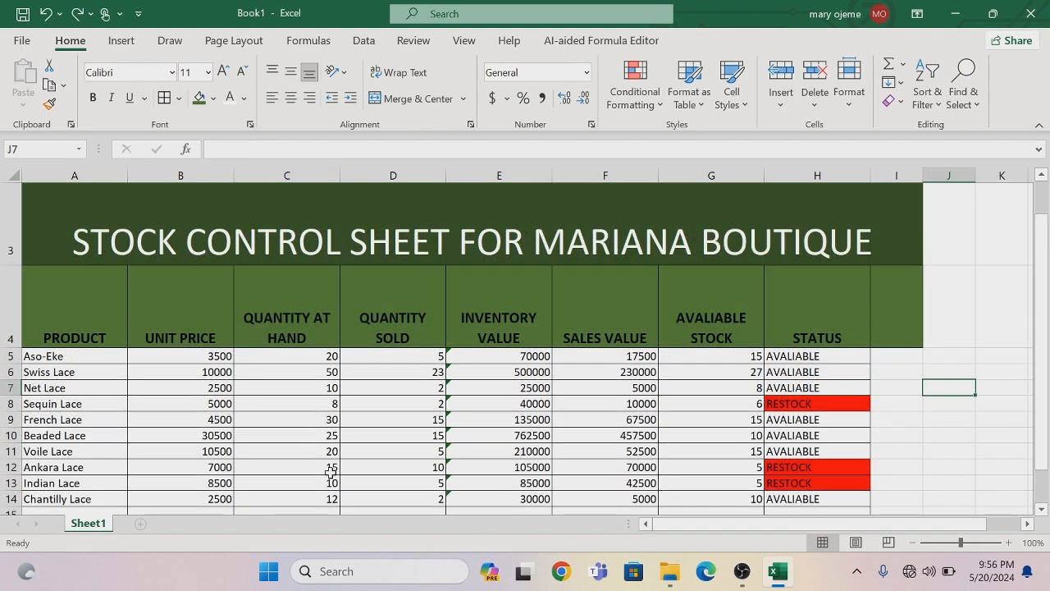
# Test the status rule by setting Ankara Lace's quantity at hand in C12 to 20, and undo the change
pyautogui.click(331, 469)
pyautogui.press('BackSpace')
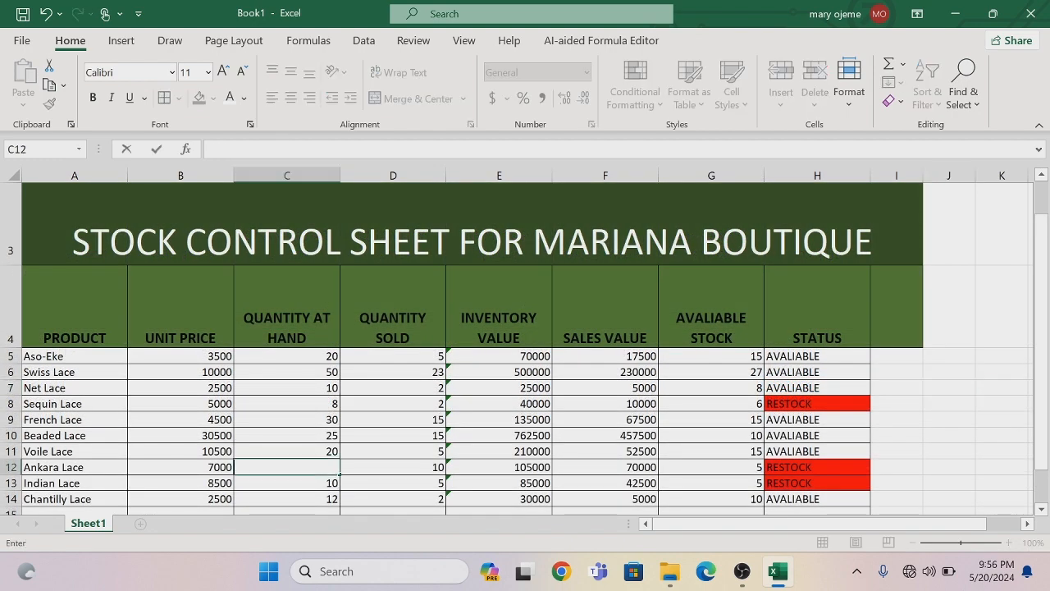
pyautogui.write('20')
pyautogui.press('Return')
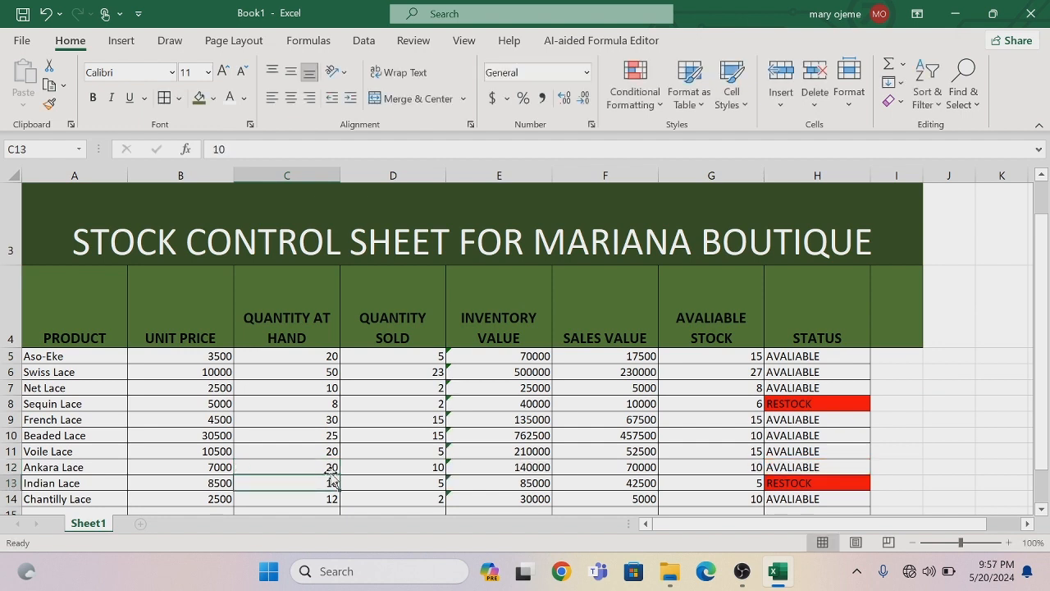
pyautogui.hotkey('ctrl', 'z')
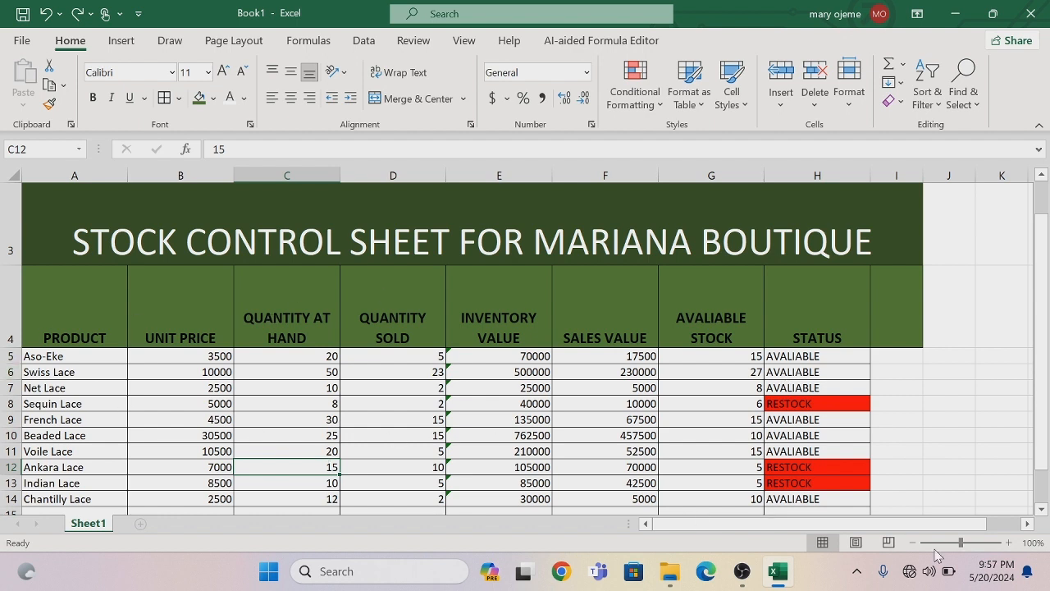
pyautogui.click(1042, 174)
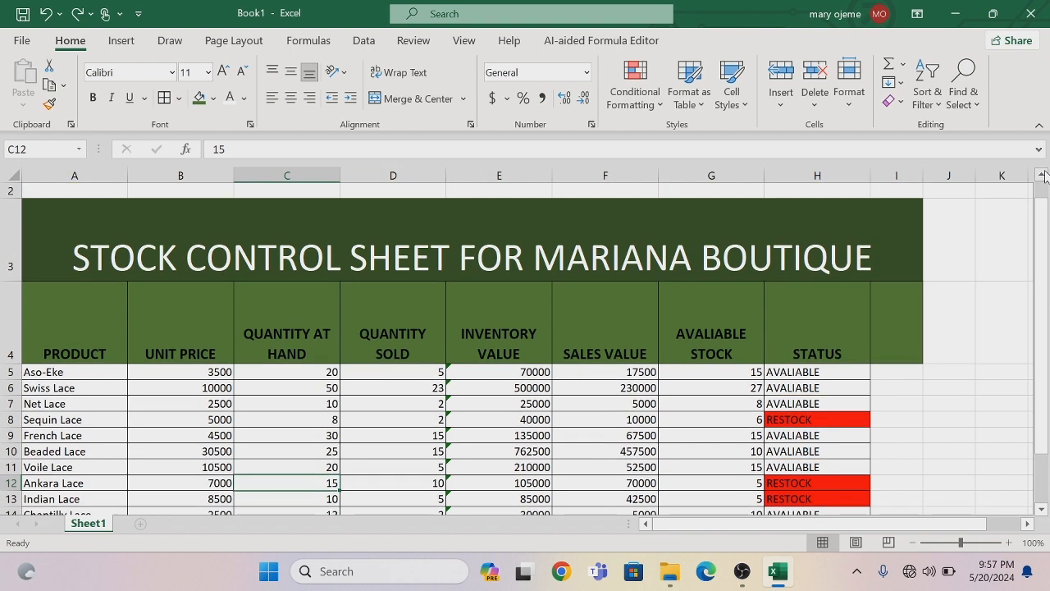
pyautogui.click(1042, 510)
pyautogui.click(1042, 510)
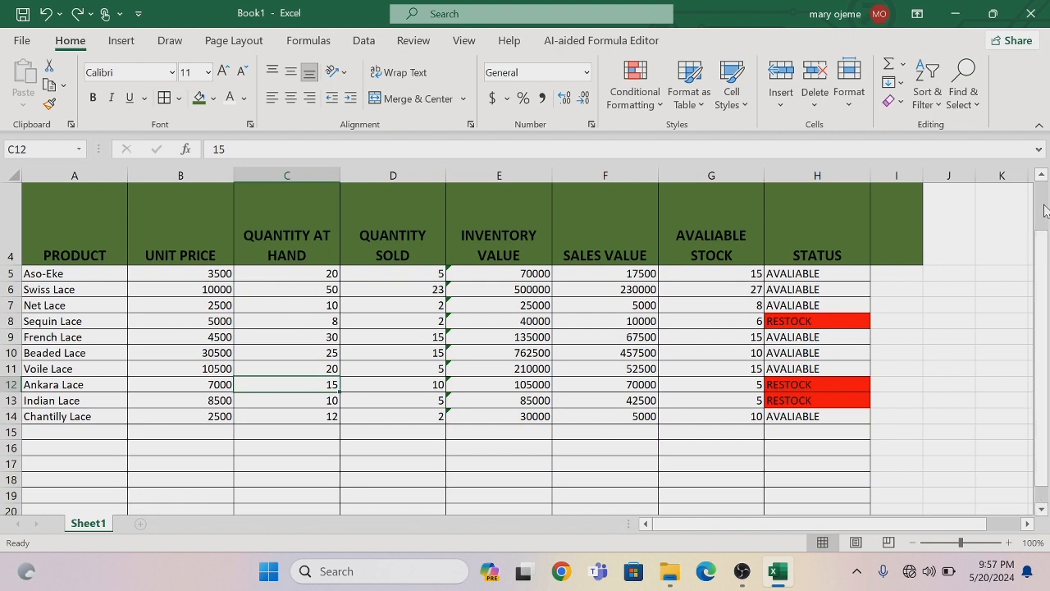
pyautogui.click(1042, 175)
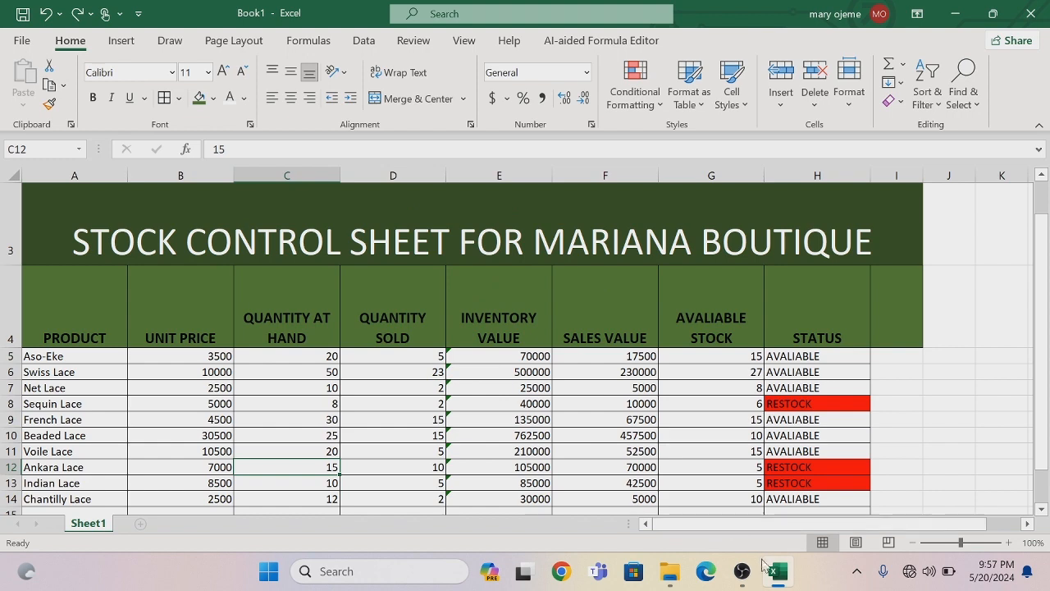
pyautogui.moveTo(743, 577)
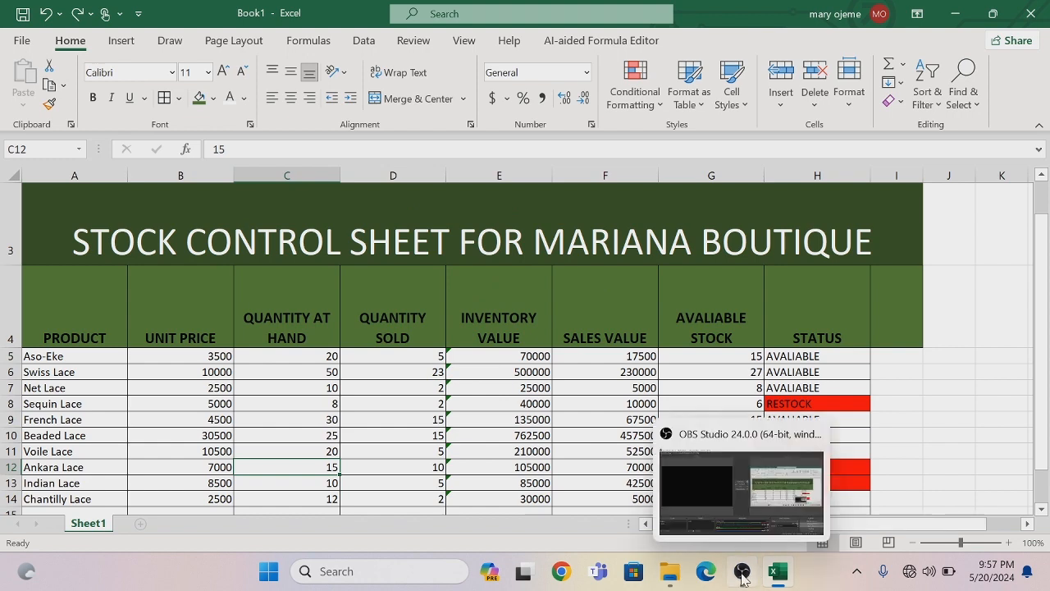